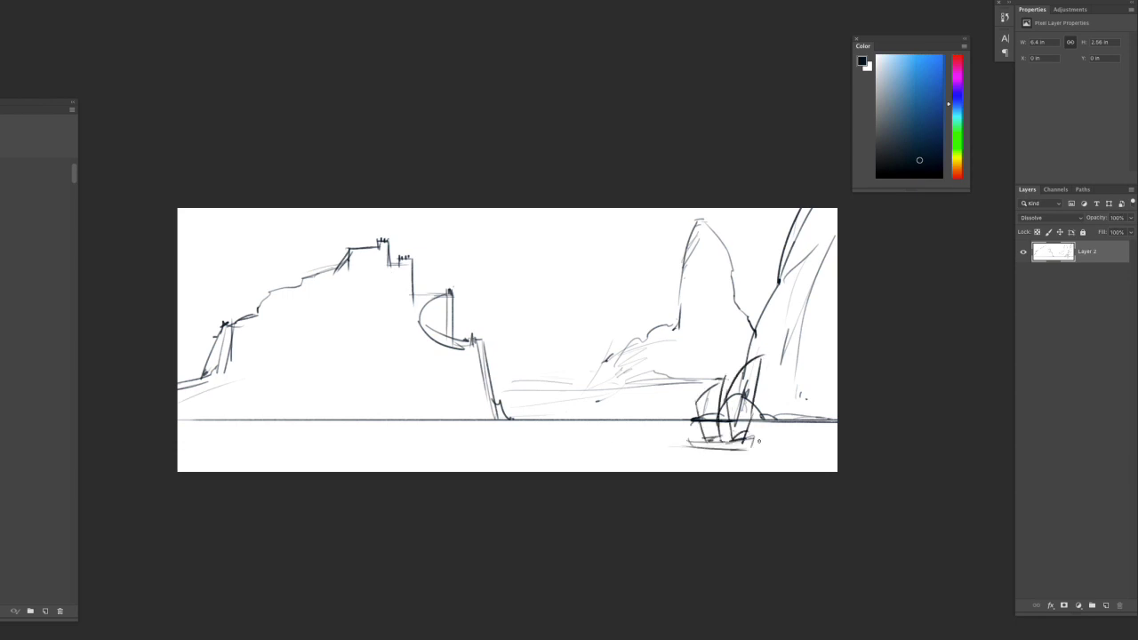
# - Sketch horizontal ripple lines in the sea and vertical rock strokes on the central cliff
pyautogui.moveTo(836, 456); pyautogui.dragTo(507, 463)
pyautogui.moveTo(496, 447); pyautogui.dragTo(329, 452)
pyautogui.moveTo(523, 427); pyautogui.dragTo(427, 430)
pyautogui.moveTo(512, 423); pyautogui.dragTo(520, 405)
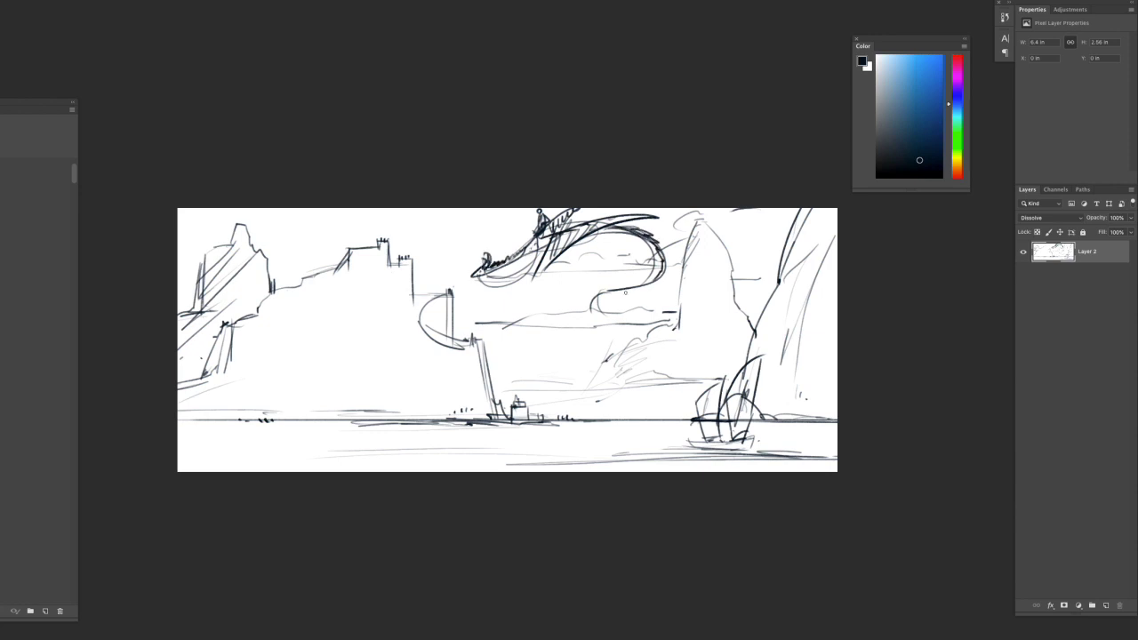
pyautogui.moveTo(360, 278); pyautogui.dragTo(393, 288)
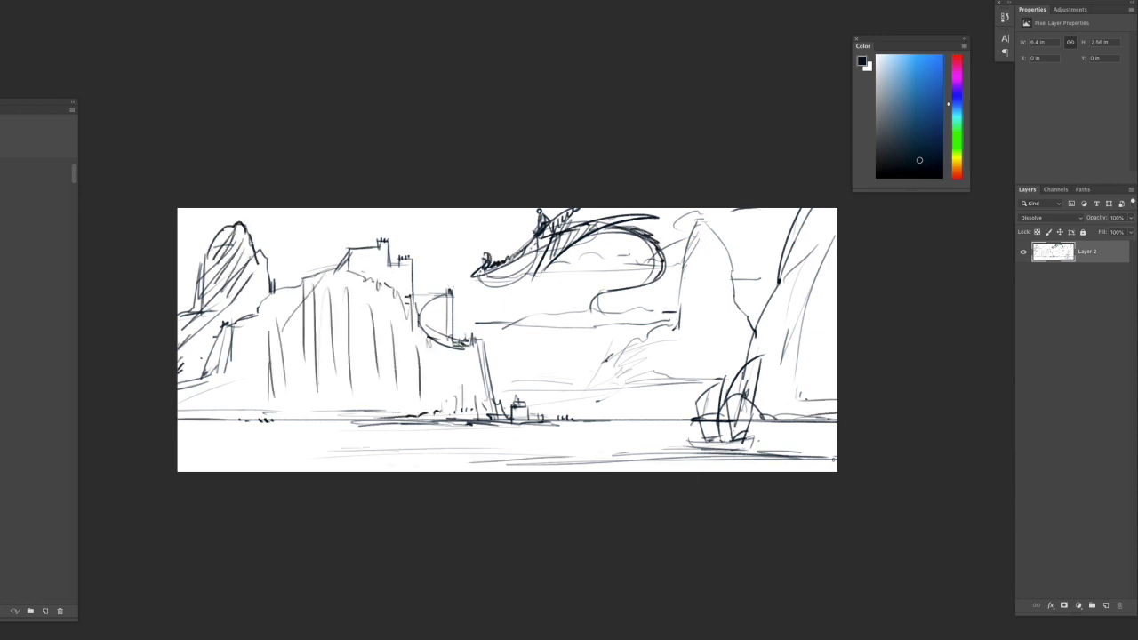
# - On a new layer, paint a dark navy band along the bottom and over the cliffs
pyautogui.hotkey('ctrl', 'shift', 'alt', 'n')
pyautogui.moveTo(827, 445)
pyautogui.mouseDown()
pyautogui.moveTo(152, 483)
pyautogui.moveTo(783, 429)
pyautogui.moveTo(809, 284)
pyautogui.mouseUp()
pyautogui.moveTo(338, 298)
pyautogui.mouseDown()
pyautogui.moveTo(332, 425)
pyautogui.moveTo(246, 406)
pyautogui.moveTo(400, 440)
pyautogui.moveTo(309, 293)
pyautogui.moveTo(369, 253)
pyautogui.moveTo(397, 273)
pyautogui.mouseUp()
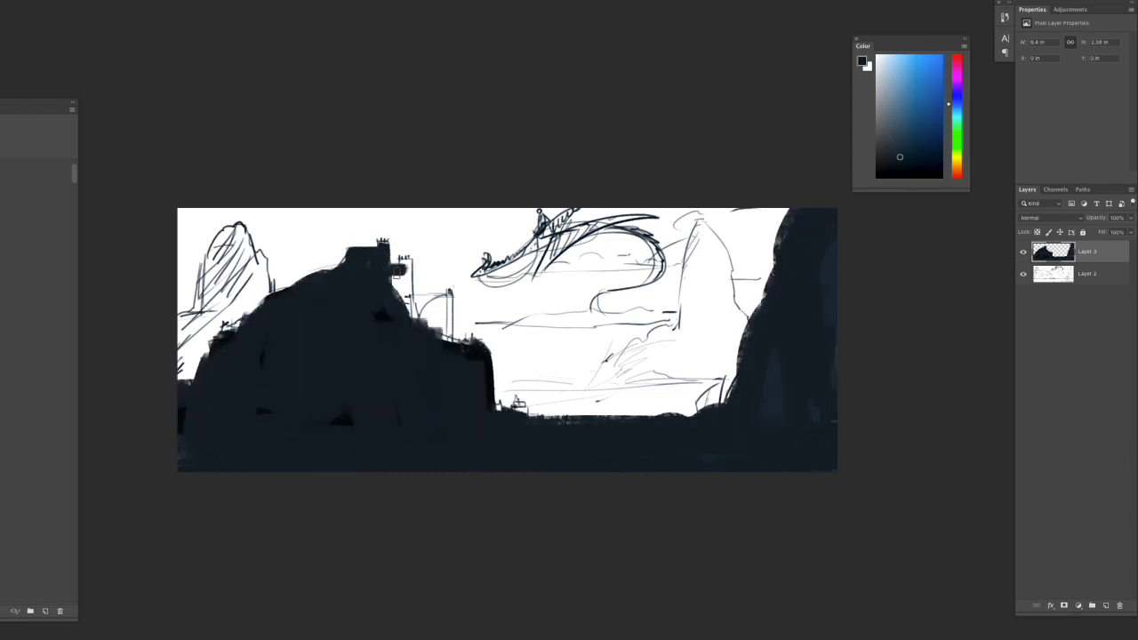
# - Widen the right cliff silhouette and add a lighter blue-grey tall rock on a new layer
pyautogui.moveTo(449, 345); pyautogui.dragTo(338, 427)
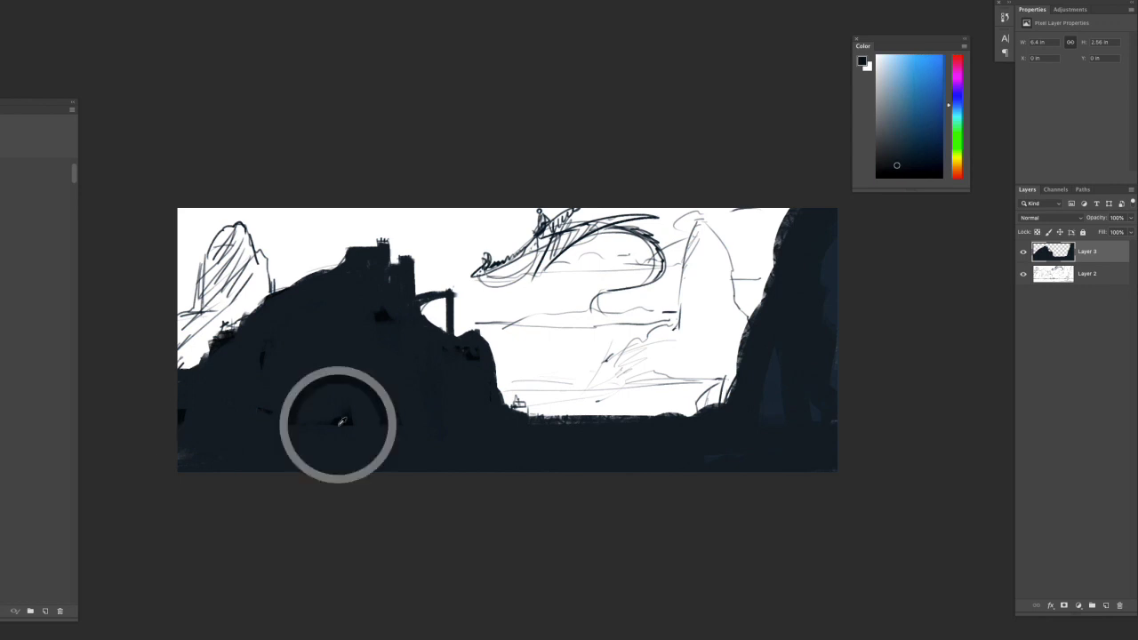
pyautogui.moveTo(730, 400)
pyautogui.mouseDown()
pyautogui.moveTo(795, 297)
pyautogui.moveTo(703, 409)
pyautogui.mouseUp()
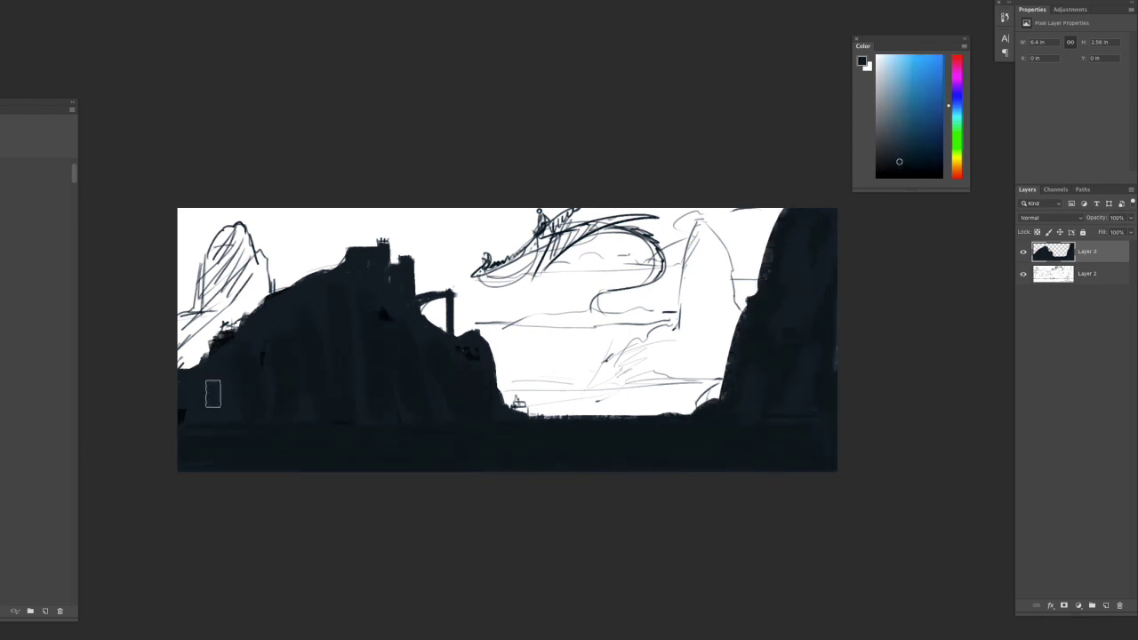
pyautogui.hotkey('ctrl', 'shift', 'alt', 'n')
pyautogui.keyDown('alt'); pyautogui.click(650, 347); pyautogui.keyUp('alt')
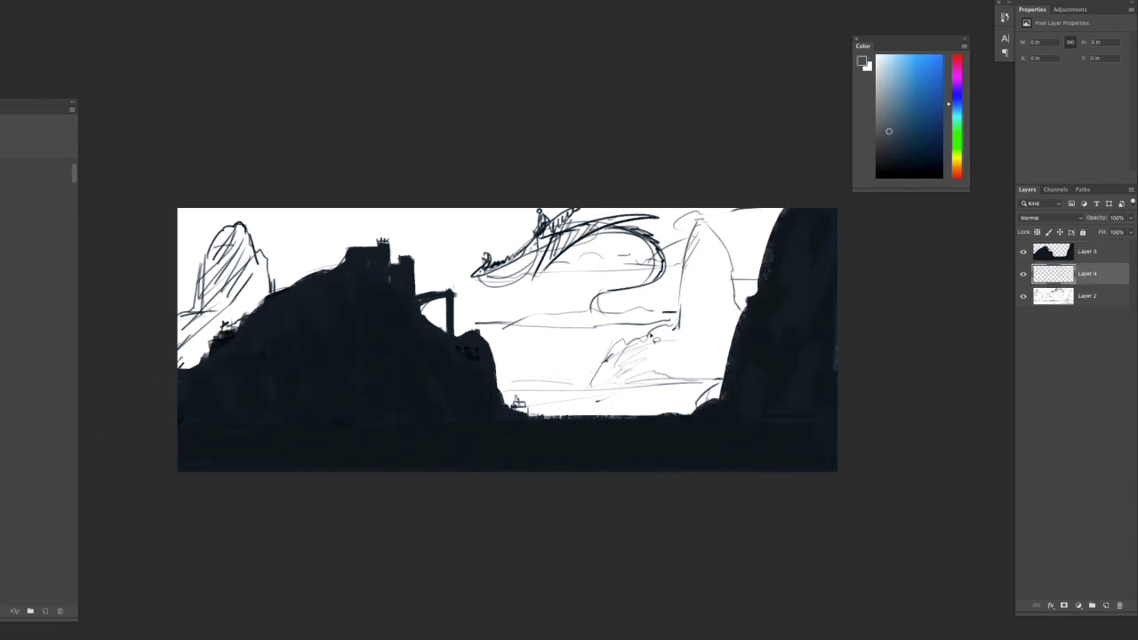
pyautogui.moveTo(758, 421); pyautogui.dragTo(566, 417)
pyautogui.press('b')
pyautogui.moveTo(640, 356)
pyautogui.mouseDown()
pyautogui.moveTo(711, 240)
pyautogui.moveTo(587, 391)
pyautogui.moveTo(712, 267)
pyautogui.moveTo(725, 302)
pyautogui.mouseUp()
pyautogui.hotkey('ctrl', 'l')
pyautogui.press('Return')
pyautogui.hotkey('ctrl', 'm')
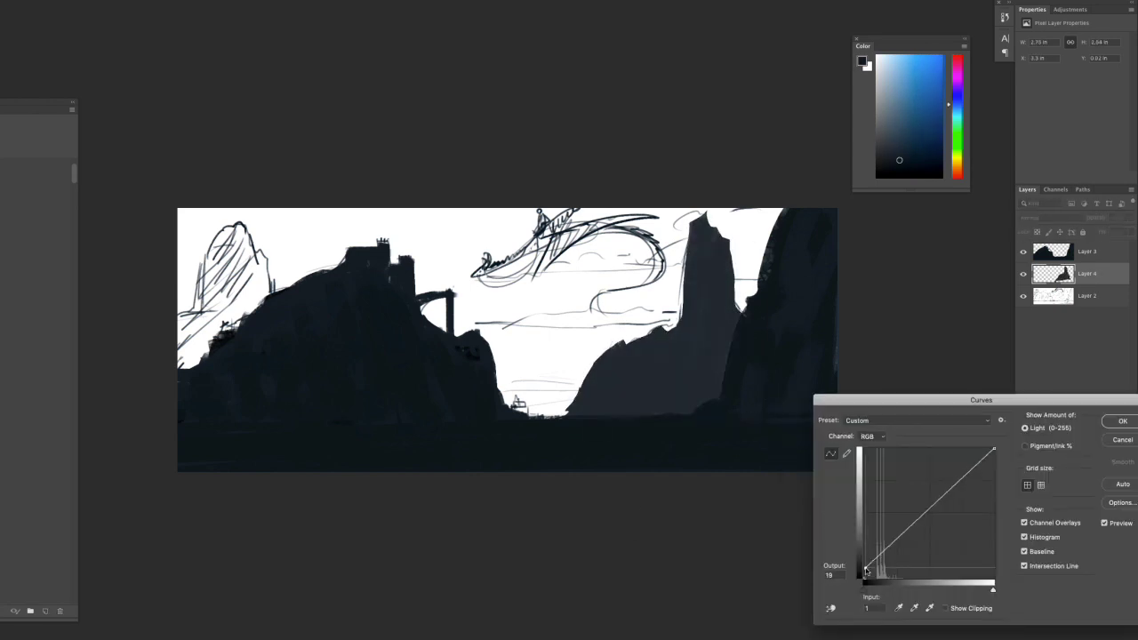
pyautogui.press('Escape')
# - Paint a dark blue-grey far-left cliff on a new layer and adjust it with Curves
pyautogui.hotkey('ctrl', 'shift', 'alt', 'n')
pyautogui.moveTo(291, 421)
pyautogui.mouseDown()
pyautogui.moveTo(222, 231)
pyautogui.moveTo(234, 329)
pyautogui.mouseUp()
pyautogui.hotkey('ctrl', 'm')
pyautogui.press('Return')
pyautogui.keyDown('ctrl'); pyautogui.click(275, 297); pyautogui.keyUp('ctrl')
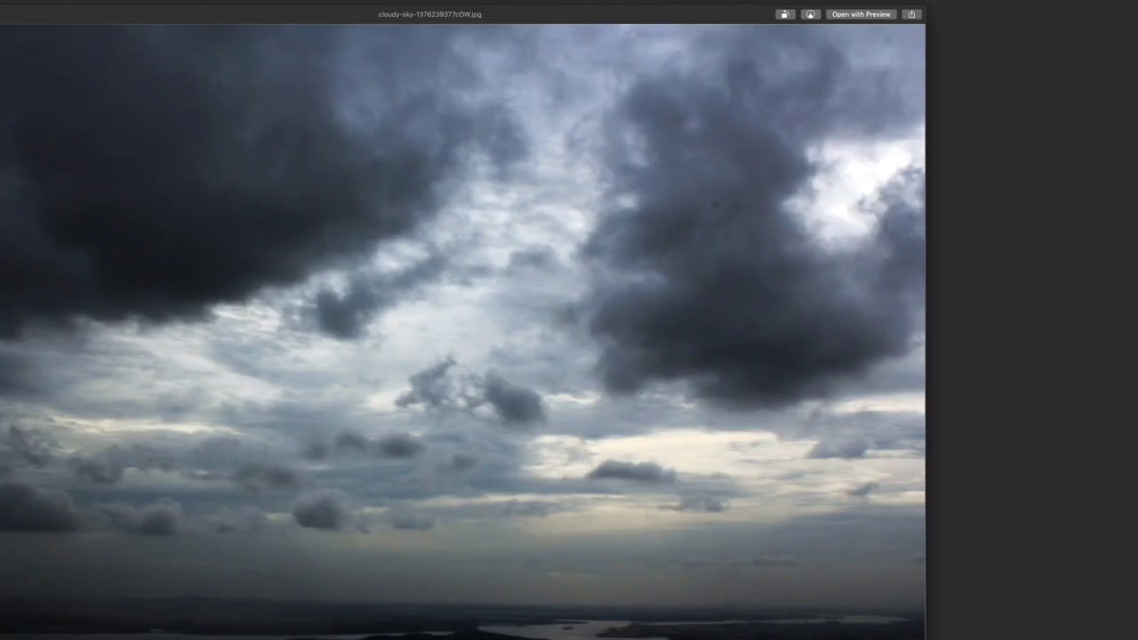
# - Place the stormy sky photo behind the cliffs, stretched to cover the canvas
pyautogui.moveTo(76, 472); pyautogui.dragTo(677, 372)
pyautogui.moveTo(764, 471); pyautogui.dragTo(838, 488)
pyautogui.press('Return')
pyautogui.hotkey('ctrl', 'b')
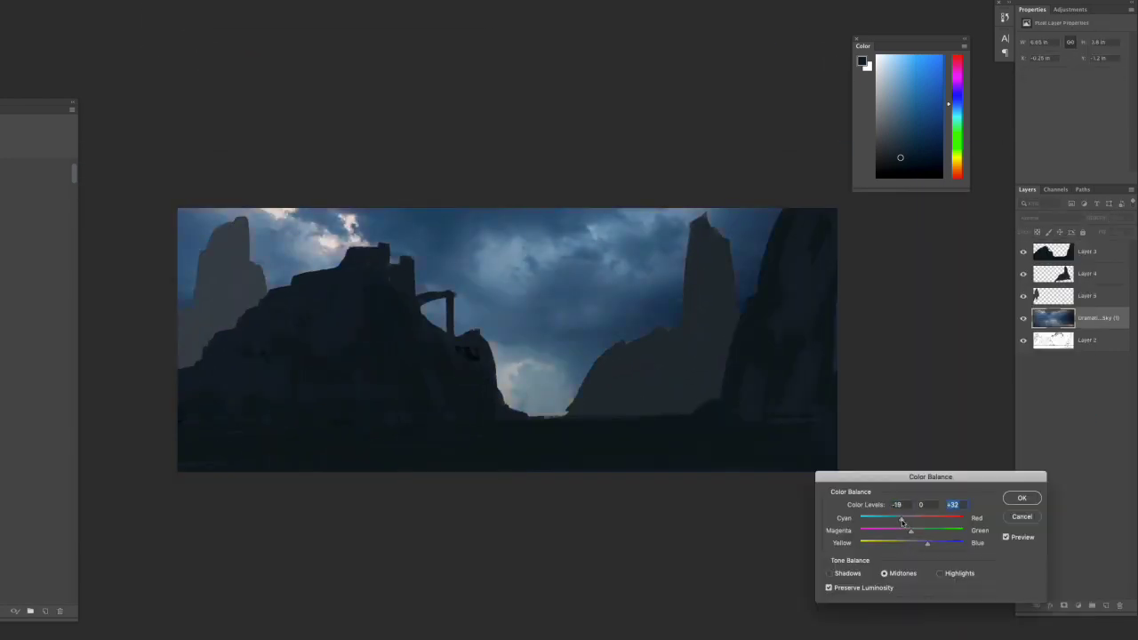
# - Apply the blue sky tint and dim the far-left cliff's highlights to 170 with Levels
pyautogui.click(1021, 497)
pyautogui.hotkey('alt', ']')
pyautogui.hotkey('ctrl', 'l')
pyautogui.moveTo(932, 555); pyautogui.dragTo(888, 555)
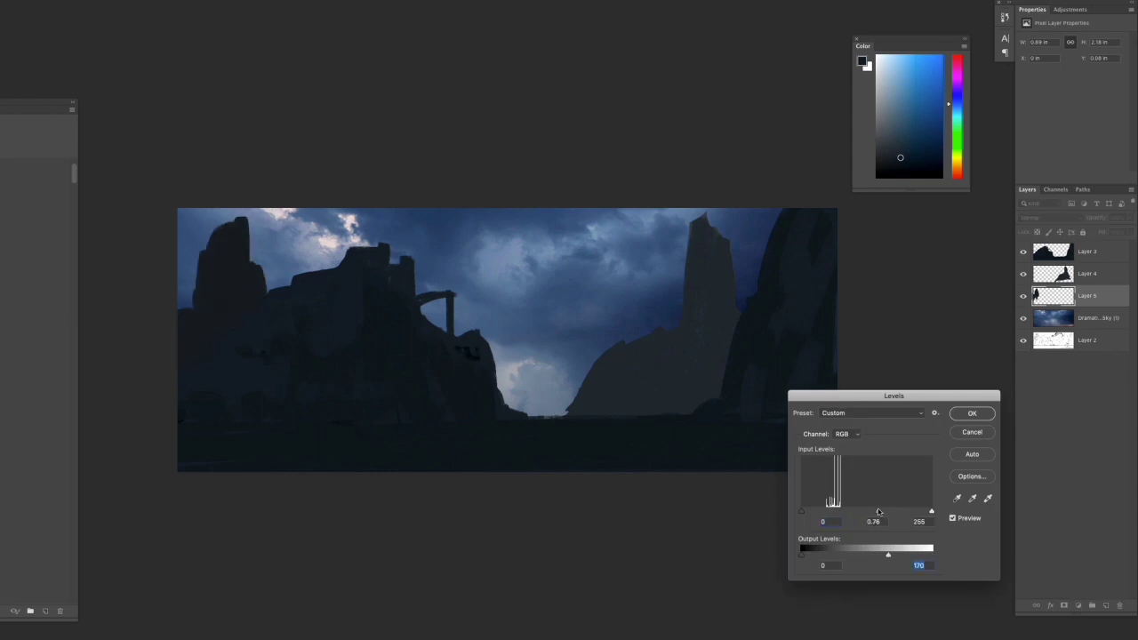
pyautogui.press('Return')
# - Darken the tall rock layer with a Curves adjustment
pyautogui.hotkey('alt', ']')
pyautogui.hotkey('ctrl', 'm')
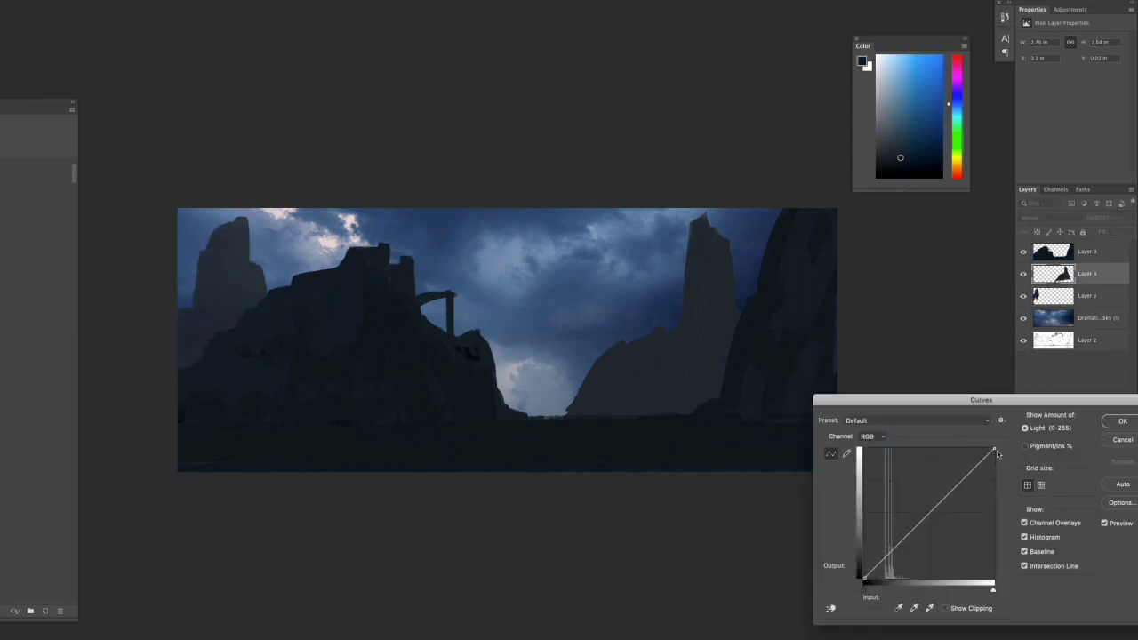
pyautogui.moveTo(994, 451); pyautogui.dragTo(995, 481)
pyautogui.press('Return')
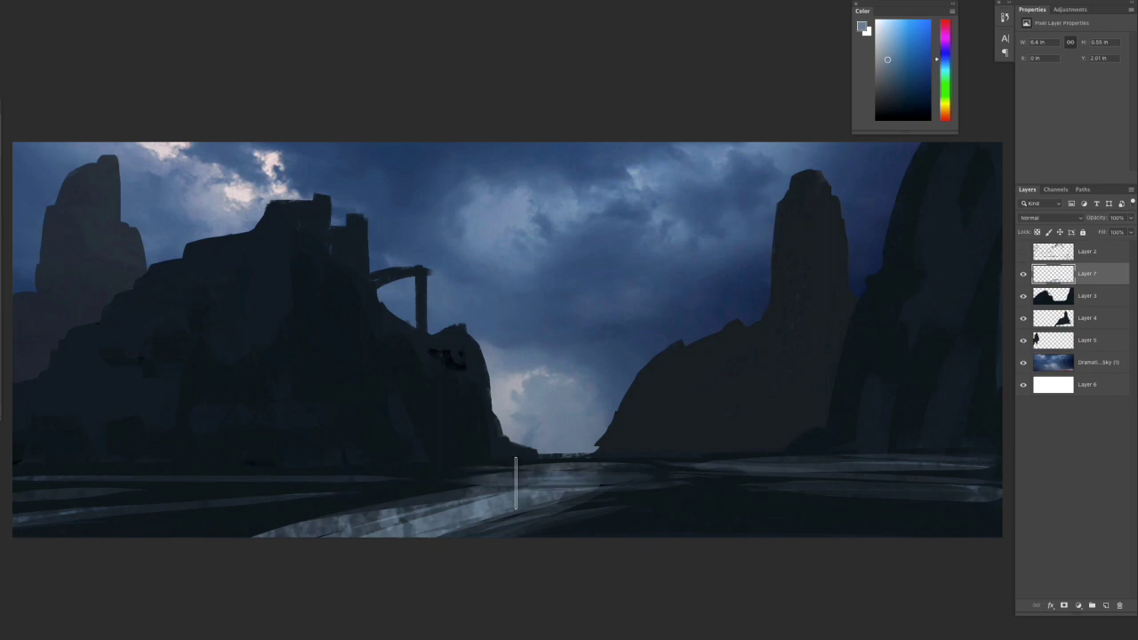
# - Set the light water strokes layer to Color Dodge and repaint the strokes
pyautogui.click(1052, 218)
pyautogui.click(1040, 302)
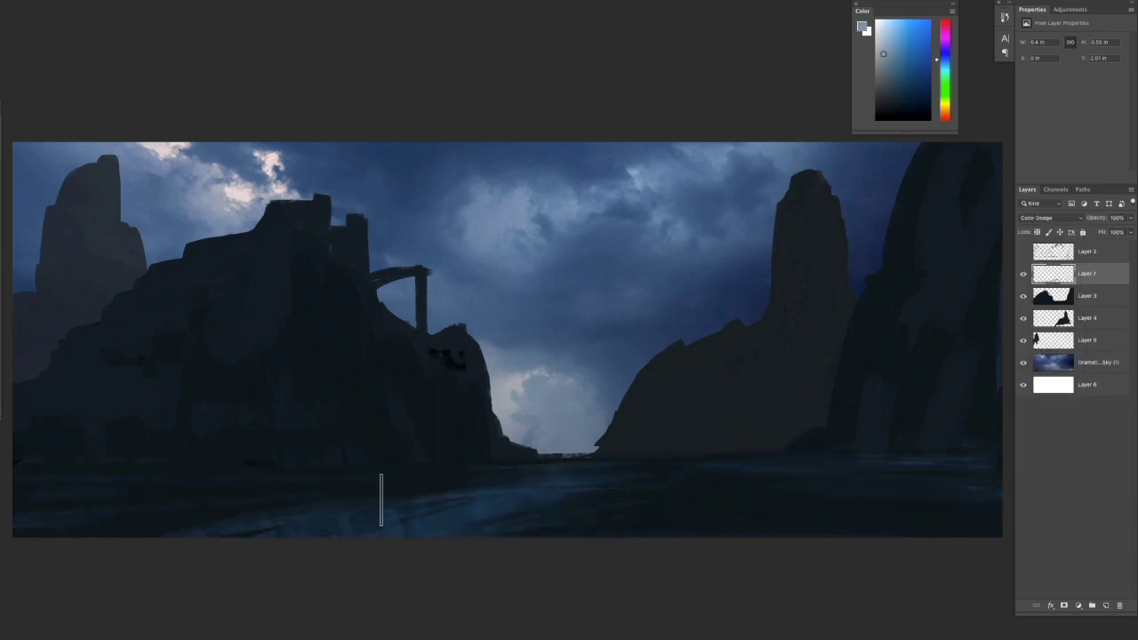
pyautogui.moveTo(382, 499); pyautogui.dragTo(288, 534)
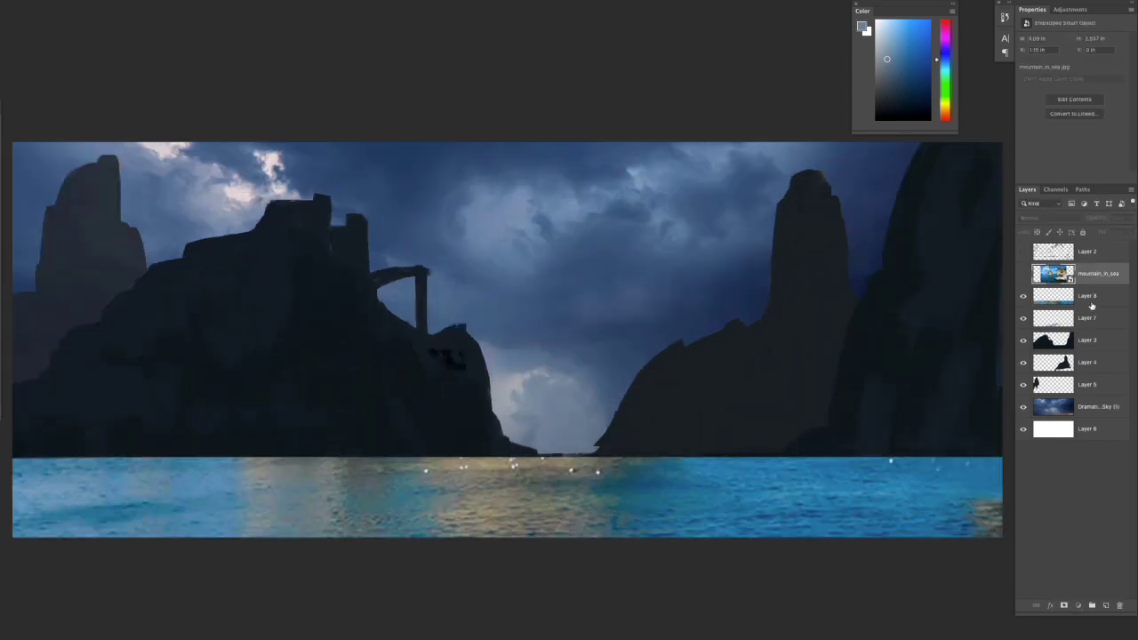
# - Blend the sea photo layer in Overlay mode and sample a dark blue from the water
pyautogui.click(1052, 218)
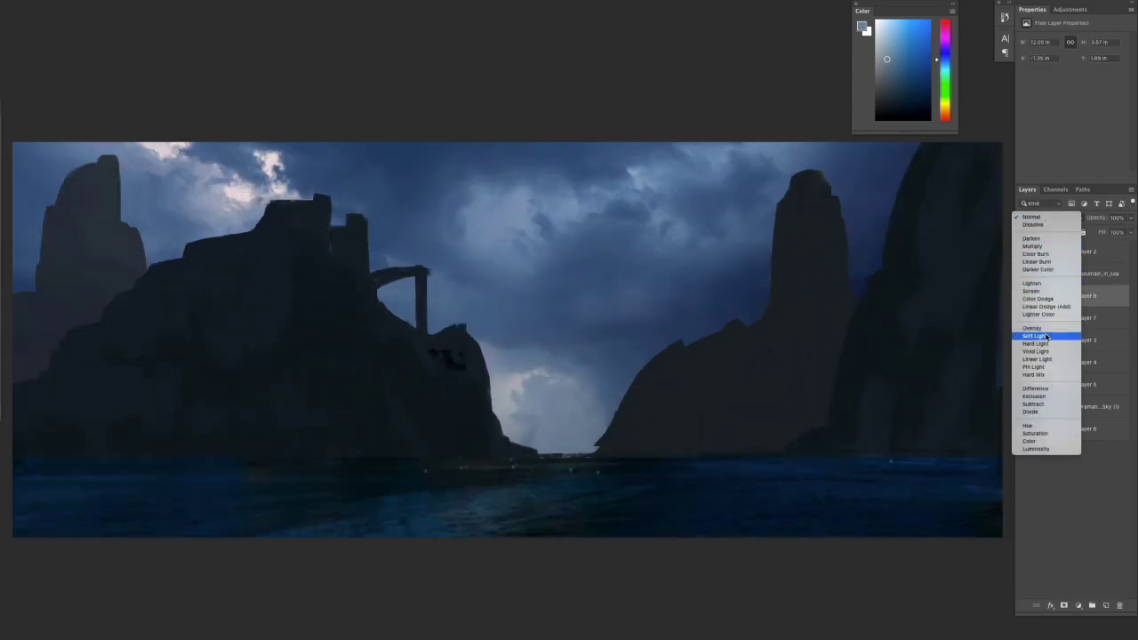
pyautogui.click(1049, 327)
pyautogui.click(1102, 340)
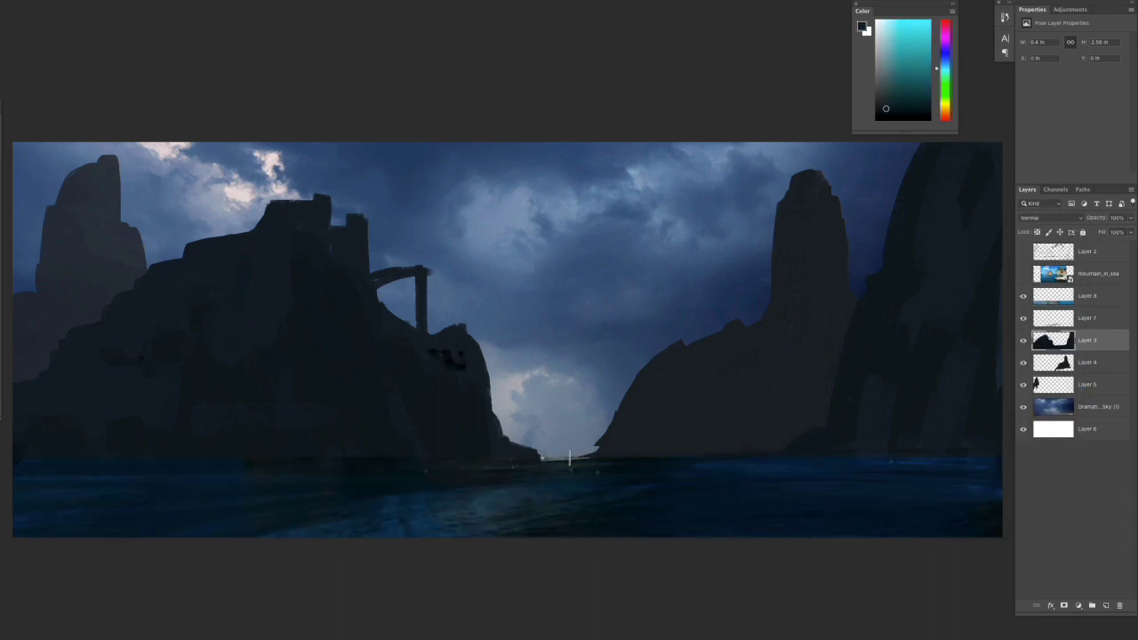
pyautogui.keyDown('alt'); pyautogui.click(308, 469); pyautogui.keyUp('alt')
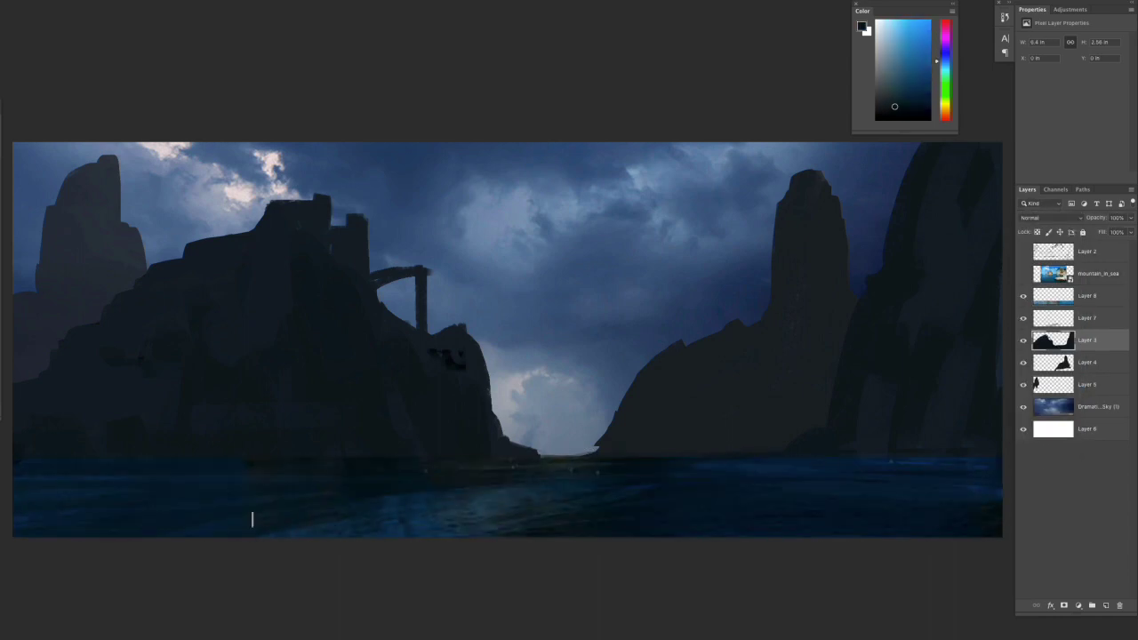
pyautogui.keyDown('ctrl'); pyautogui.click(322, 477); pyautogui.keyUp('ctrl')
pyautogui.keyDown('alt'); pyautogui.click(920, 472); pyautogui.keyUp('alt')
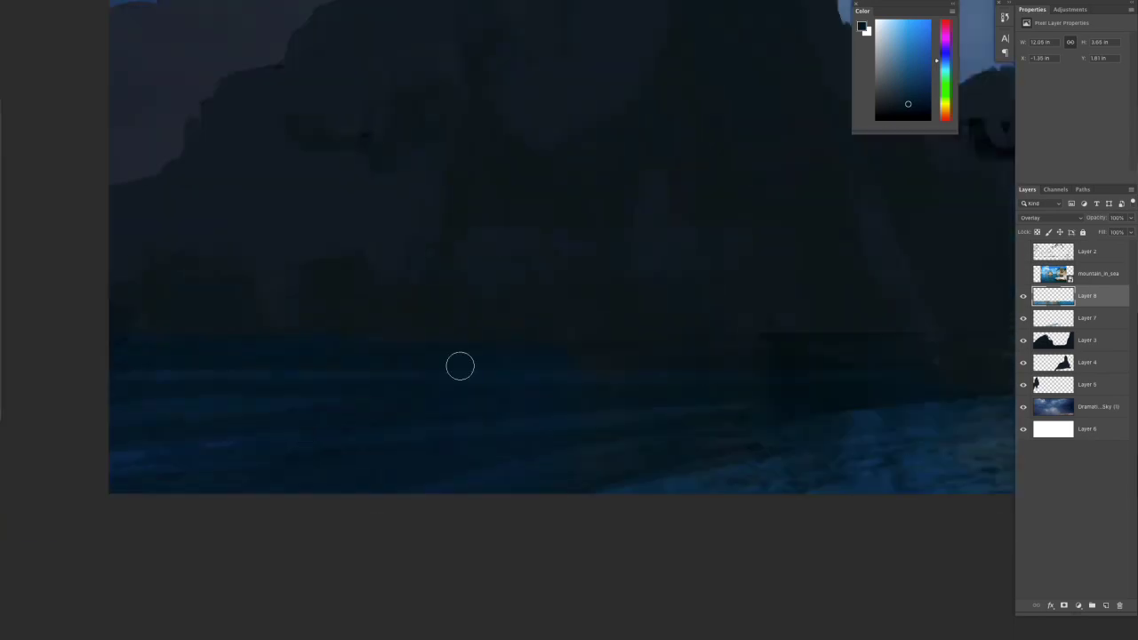
pyautogui.keyDown('ctrl'); pyautogui.click(708, 531); pyautogui.keyUp('ctrl')
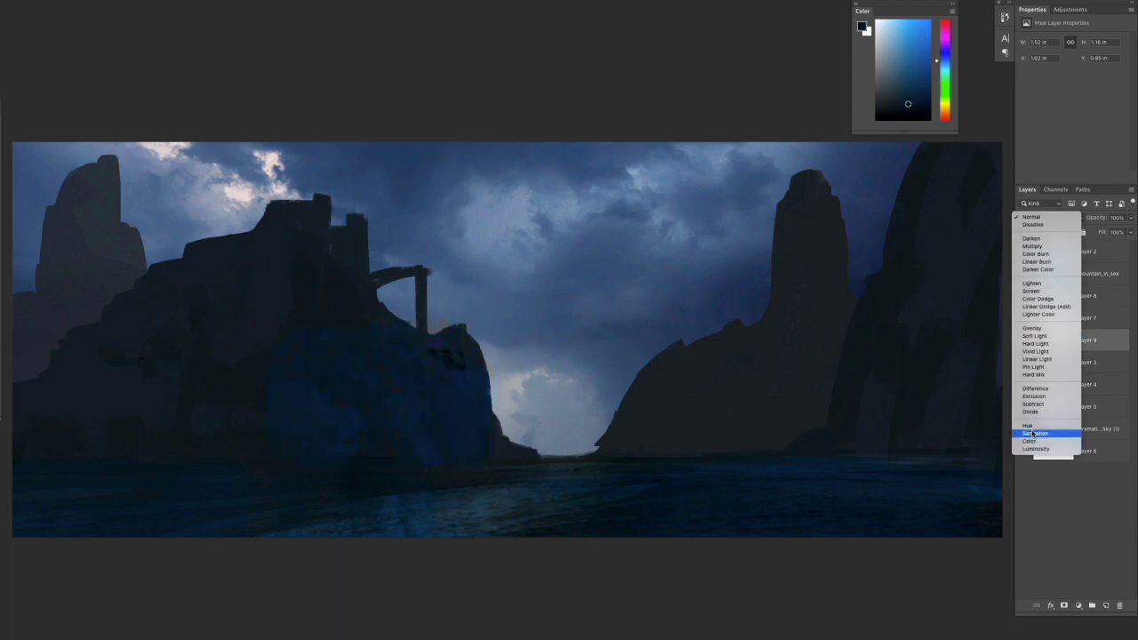
# - Set the rock texture to Overlay and limit it with Blend If to the cliff's tones
pyautogui.press('Return')
pyautogui.click(1052, 217)
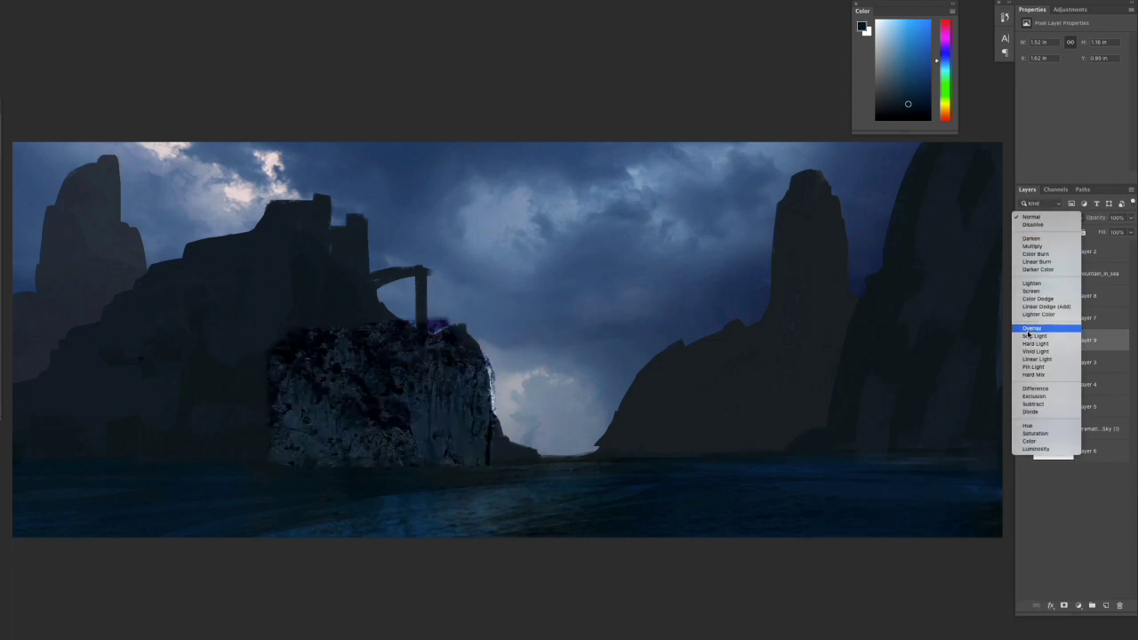
pyautogui.click(1045, 325)
pyautogui.doubleClick(1110, 349)
pyautogui.moveTo(766, 614); pyautogui.dragTo(783, 613)
pyautogui.press('Return')
# - Extend the texture right and fade a texture copy over the castle cliff with Blend If
pyautogui.moveTo(436, 436); pyautogui.dragTo(525, 442)
pyautogui.moveTo(190, 451); pyautogui.dragTo(305, 325)
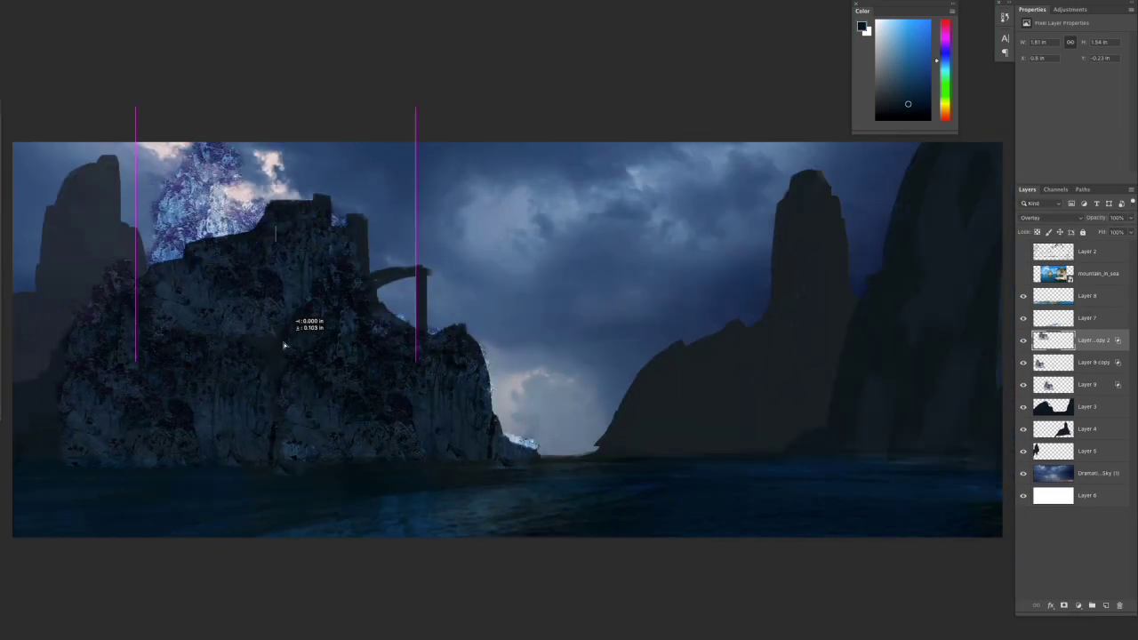
pyautogui.doubleClick(1118, 340)
pyautogui.moveTo(783, 613); pyautogui.dragTo(798, 614)
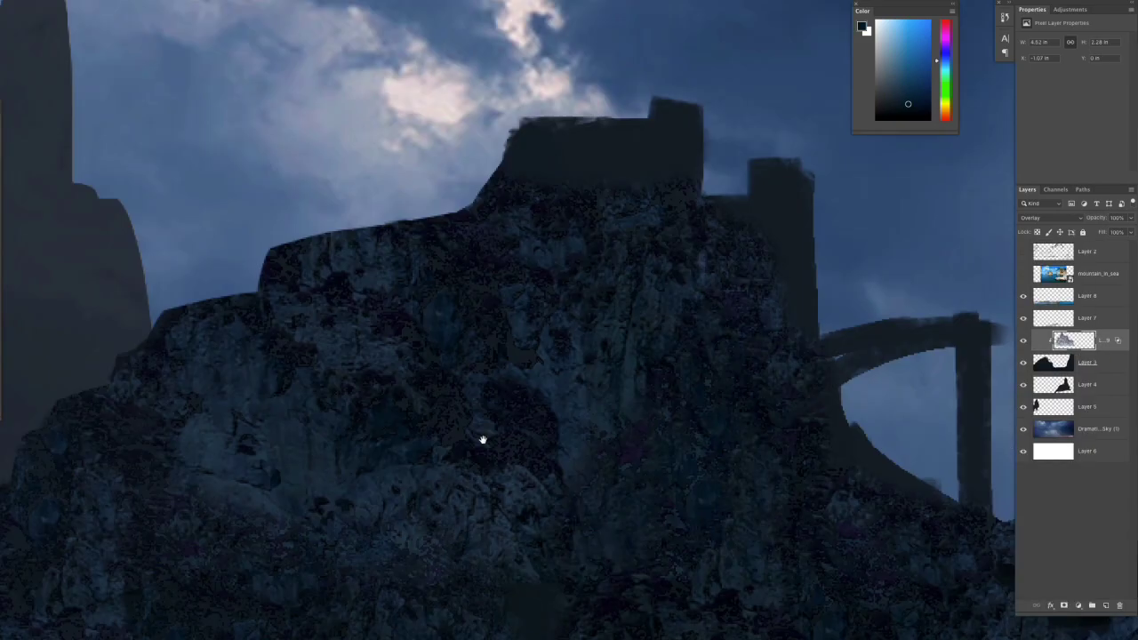
pyautogui.scroll(-3, 732, 336)
pyautogui.scroll(-3, 493, 473)
pyautogui.scroll(5, 427, 310)
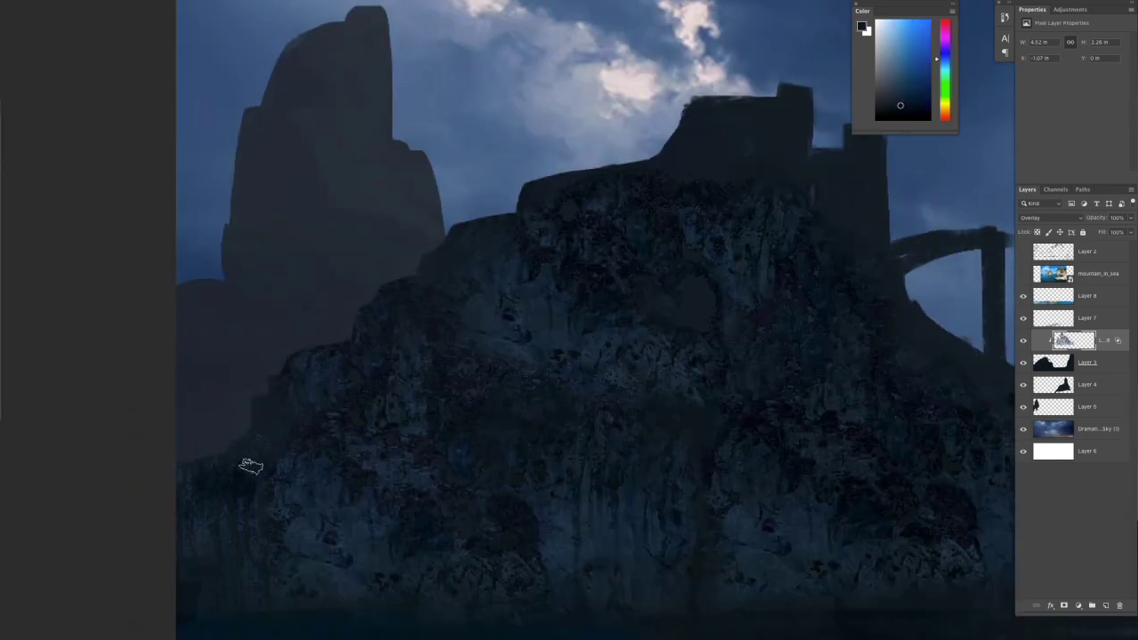
pyautogui.scroll(-3, 506, 343)
pyautogui.moveTo(246, 405); pyautogui.dragTo(420, 476)
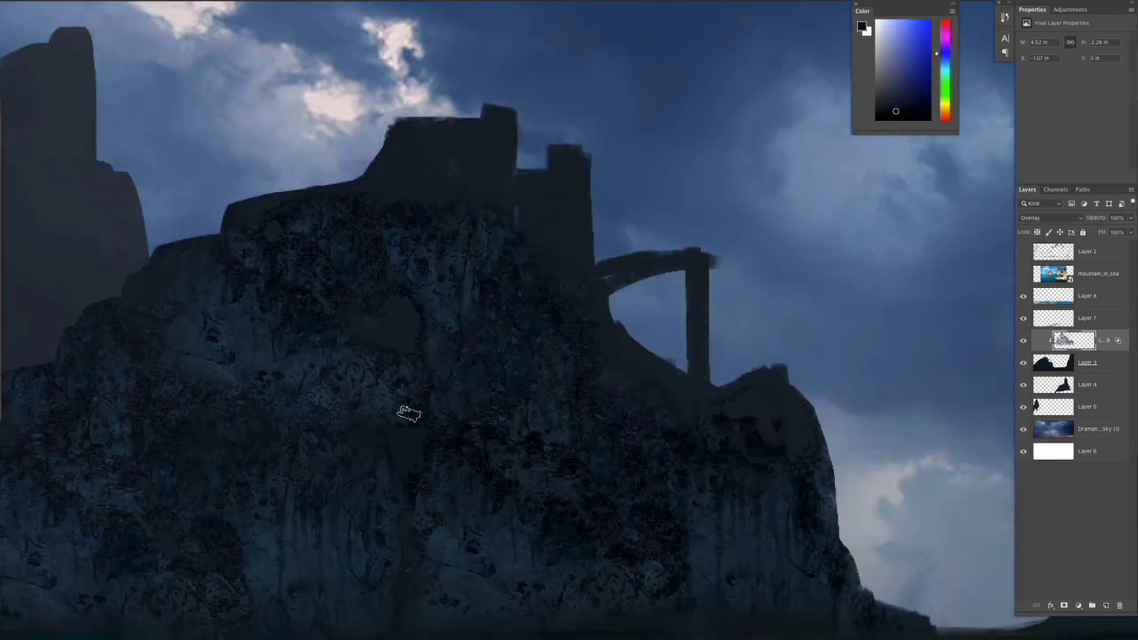
# - Lower the clipped rock texture's brightest output to 249 with Levels
pyautogui.hotkey('ctrl', 'shift', 'alt', 'n')
pyautogui.scroll(-2, 518, 213)
pyautogui.scroll(-3, 333, 325)
pyautogui.scroll(5, 604, 519)
pyautogui.click(1074, 362)
pyautogui.hotkey('ctrl', 'l')
pyautogui.moveTo(931, 556); pyautogui.dragTo(923, 555)
pyautogui.press('Return')
pyautogui.scroll(-3, 376, 471)
pyautogui.scroll(3, 792, 432)
# - Duplicate the texture and copy a lasso-selected rock patch onto its own layer
pyautogui.hotkey('ctrl', 'j')
pyautogui.hotkey('ctrl', 't')
pyautogui.scroll(3, 600, 246)
pyautogui.scroll(-3, 676, 440)
pyautogui.moveTo(406, 554); pyautogui.dragTo(699, 508)
pyautogui.hotkey('ctrl', 'j')
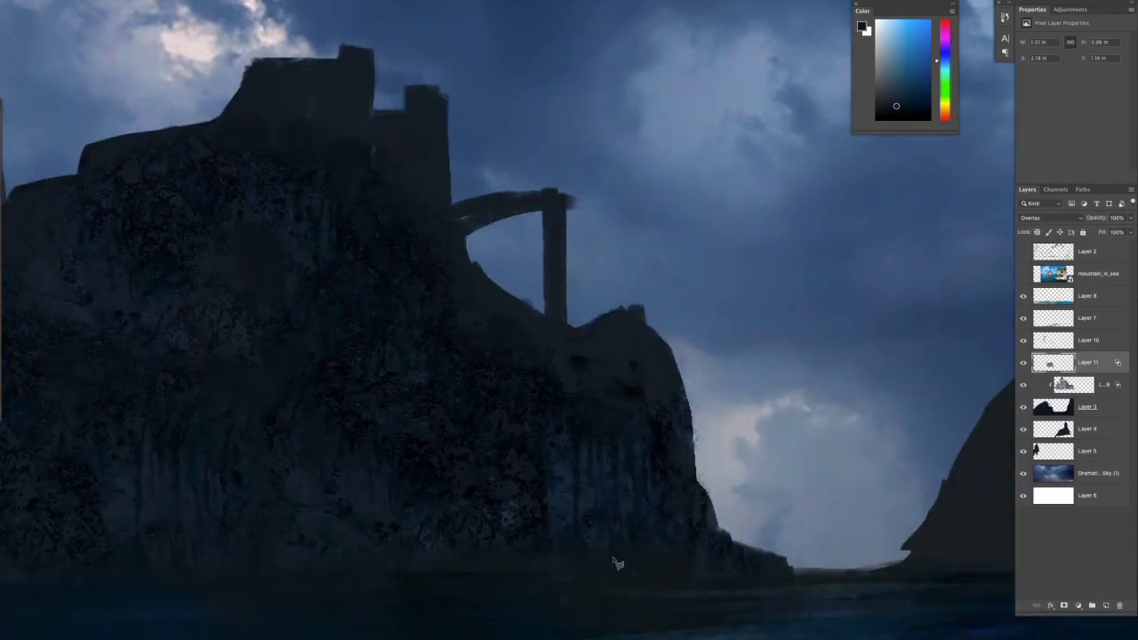
pyautogui.hotkey('ctrl', 't')
pyautogui.scroll(3, 534, 400)
pyautogui.scroll(-3, 712, 401)
pyautogui.scroll(5, 685, 393)
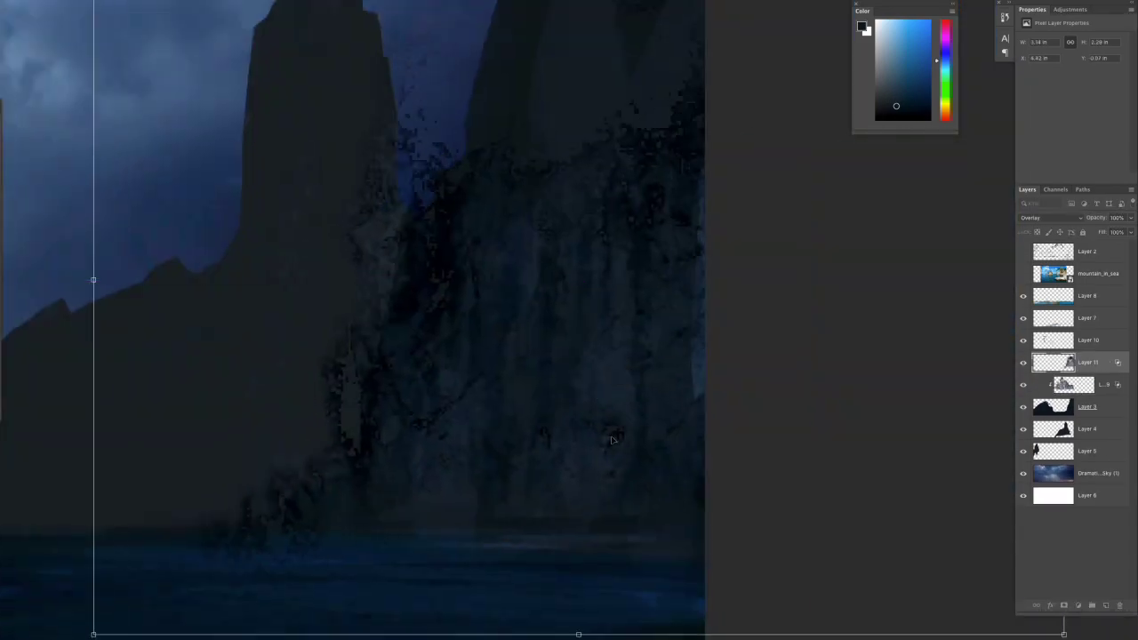
# - Move the rock patch over the right cliff, merge it, and clip it to the cliff
pyautogui.moveTo(617, 377); pyautogui.dragTo(612, 291)
pyautogui.press('Return')
pyautogui.hotkey('ctrl', 'e')
pyautogui.hotkey('ctrl', 'alt', 'g')
pyautogui.scroll(-2, 539, 473)
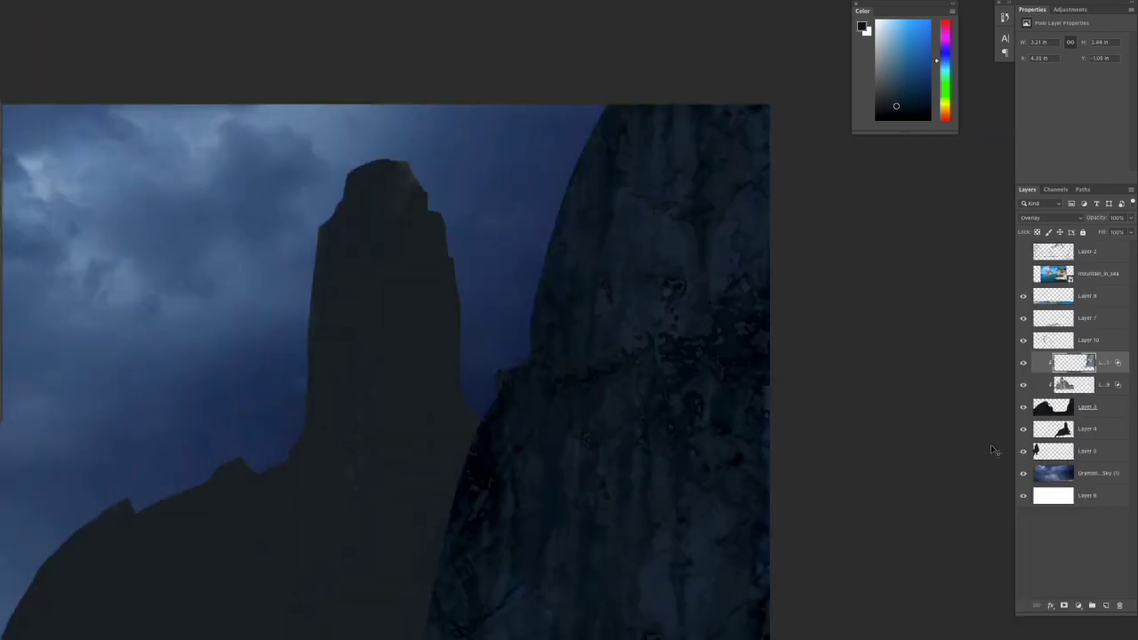
pyautogui.scroll(2, 579, 394)
pyautogui.press('b')
pyautogui.scroll(-3, 719, 302)
pyautogui.scroll(-3, 732, 522)
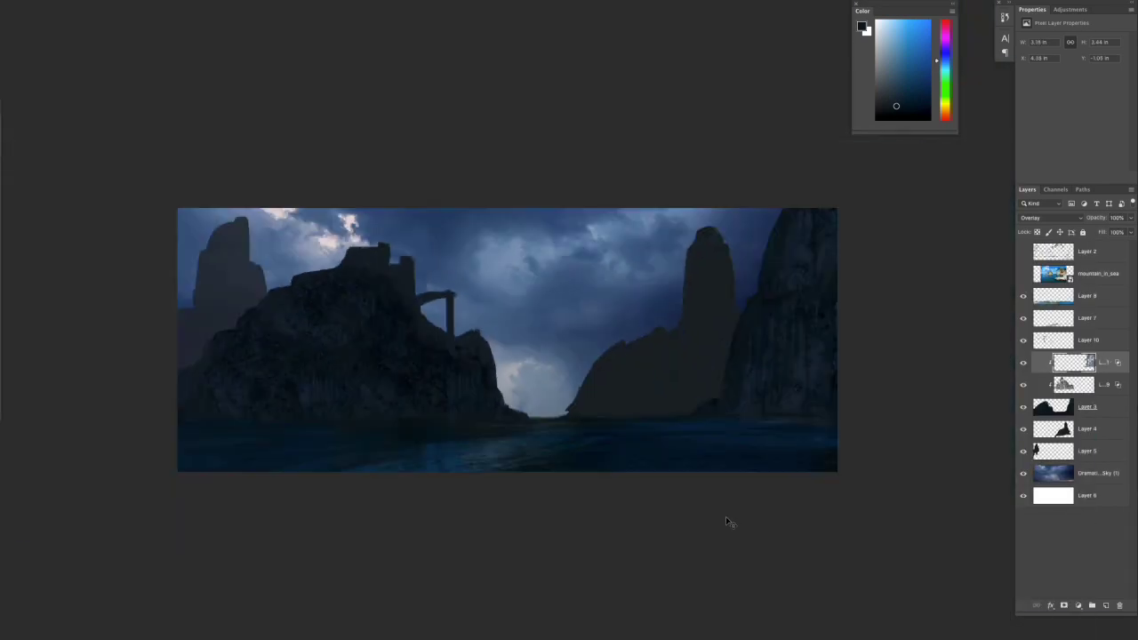
# - Place the castle on the cliff top, desaturated and darkened with Levels, in Normal blending
pyautogui.press('Return')
pyautogui.scroll(2, 554, 299)
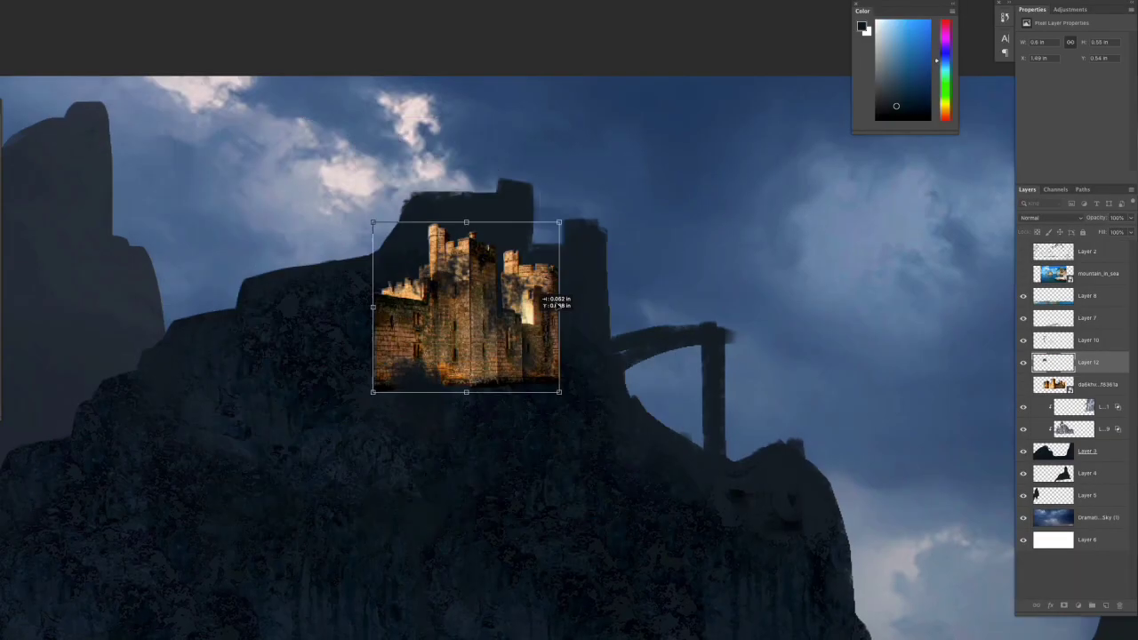
pyautogui.moveTo(498, 302); pyautogui.dragTo(552, 231)
pyautogui.scroll(1, 540, 338)
pyautogui.hotkey('ctrl', 'u')
pyautogui.press('Return')
pyautogui.hotkey('ctrl', 'l')
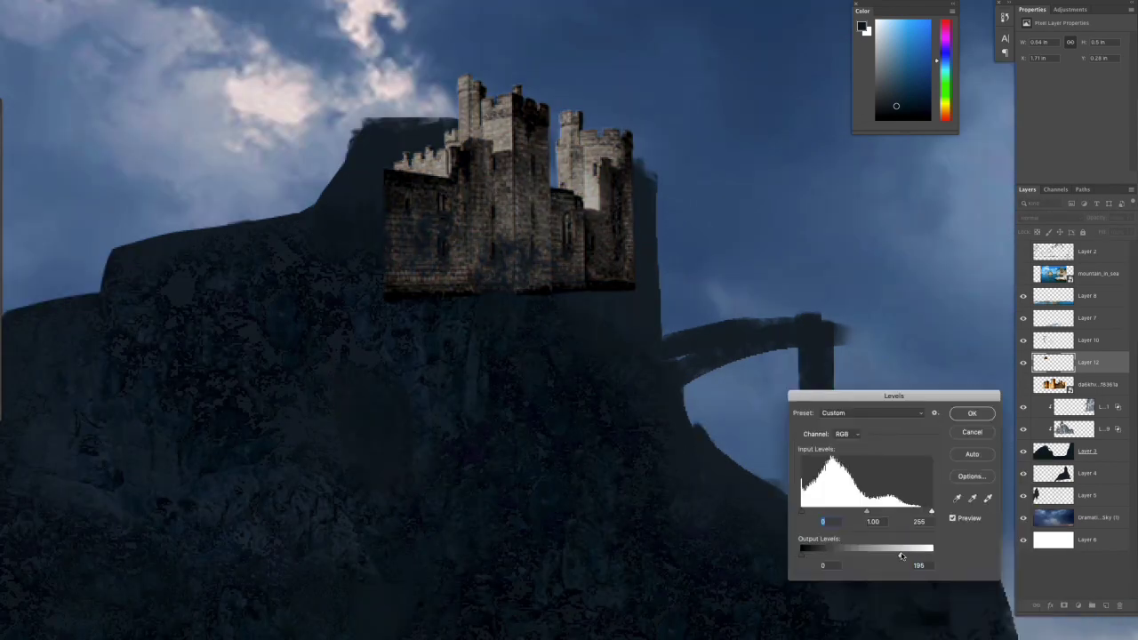
pyautogui.press('Return')
pyautogui.click(1054, 218)
pyautogui.press('Escape')
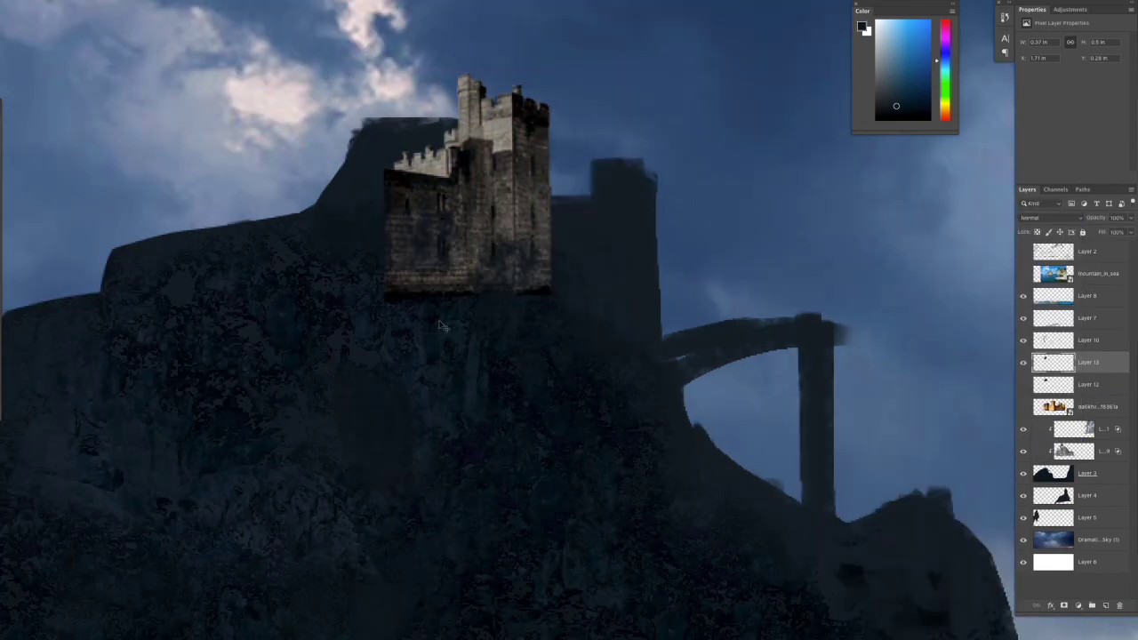
# - Copy a section of the castle stonework to its own layer and tilt it about 3 degrees
pyautogui.moveTo(373, 347); pyautogui.dragTo(425, 269)
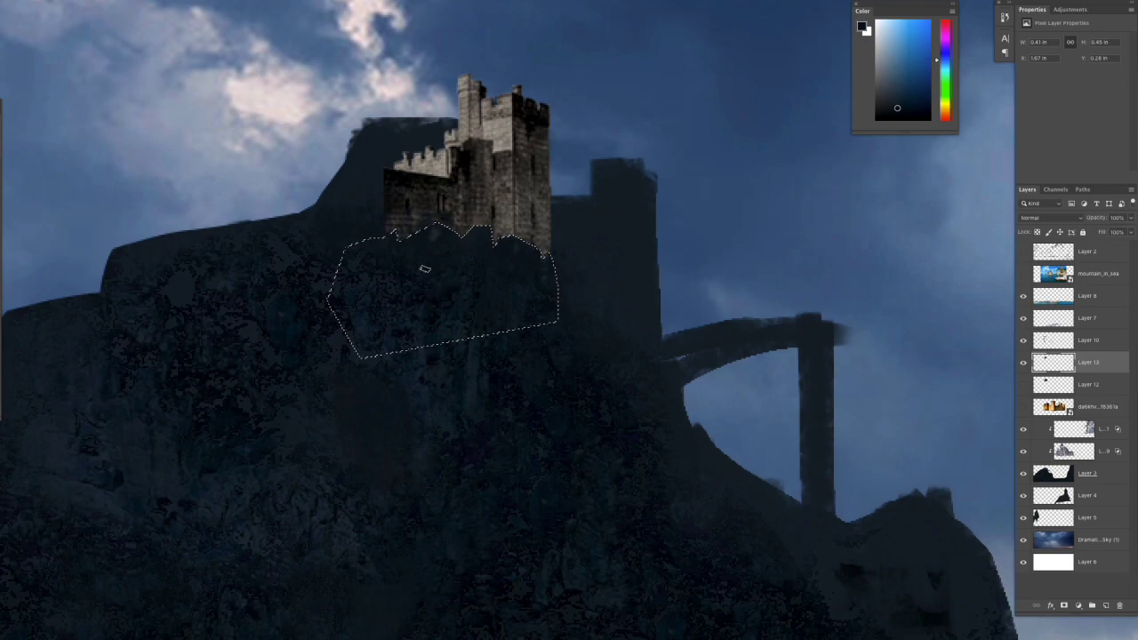
pyautogui.hotkey('ctrl', 'j')
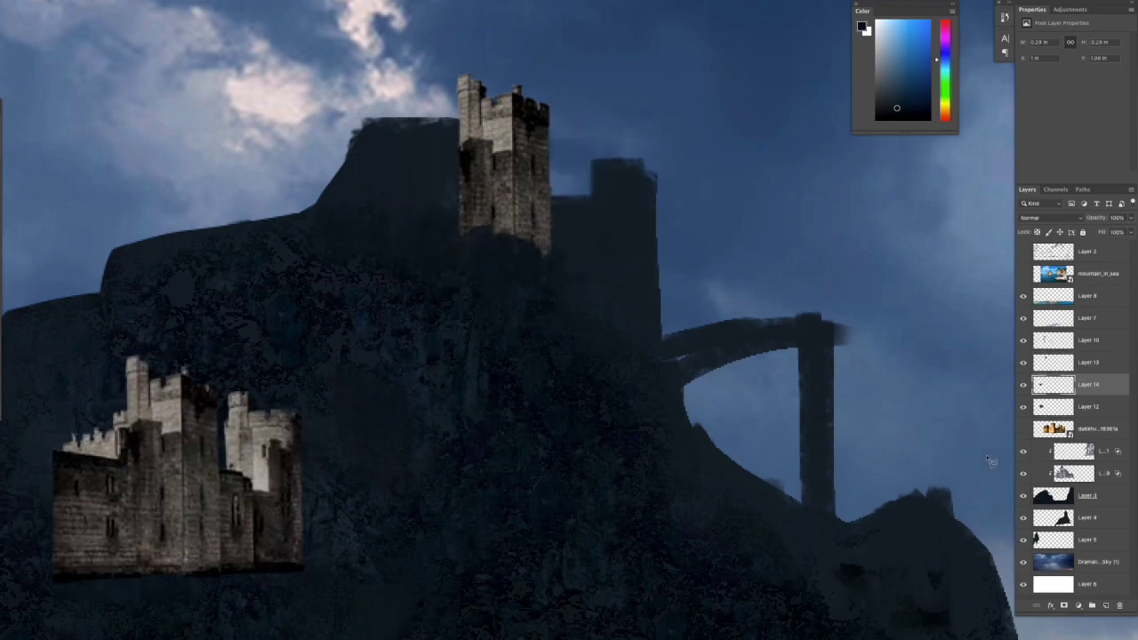
pyautogui.hotkey('ctrl', 't')
pyautogui.moveTo(470, 105); pyautogui.dragTo(463, 108)
pyautogui.press('Return')
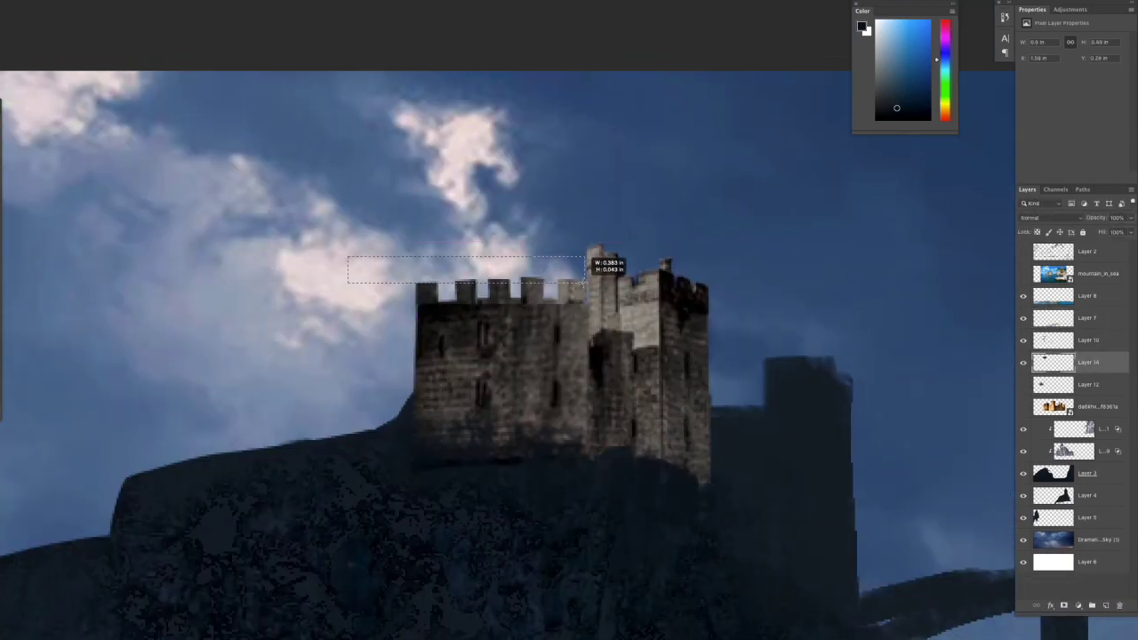
# - Paint dark bluish shading along the castle base to blend it into the cliff
pyautogui.keyDown('alt'); pyautogui.click(578, 290); pyautogui.keyUp('alt')
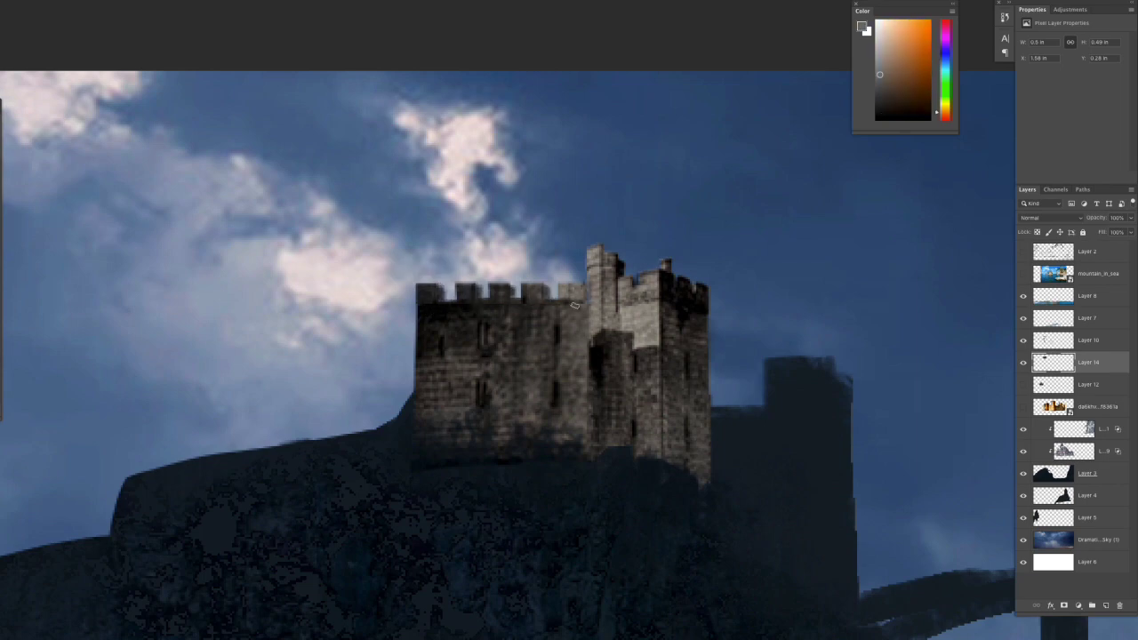
pyautogui.moveTo(404, 413); pyautogui.dragTo(472, 475)
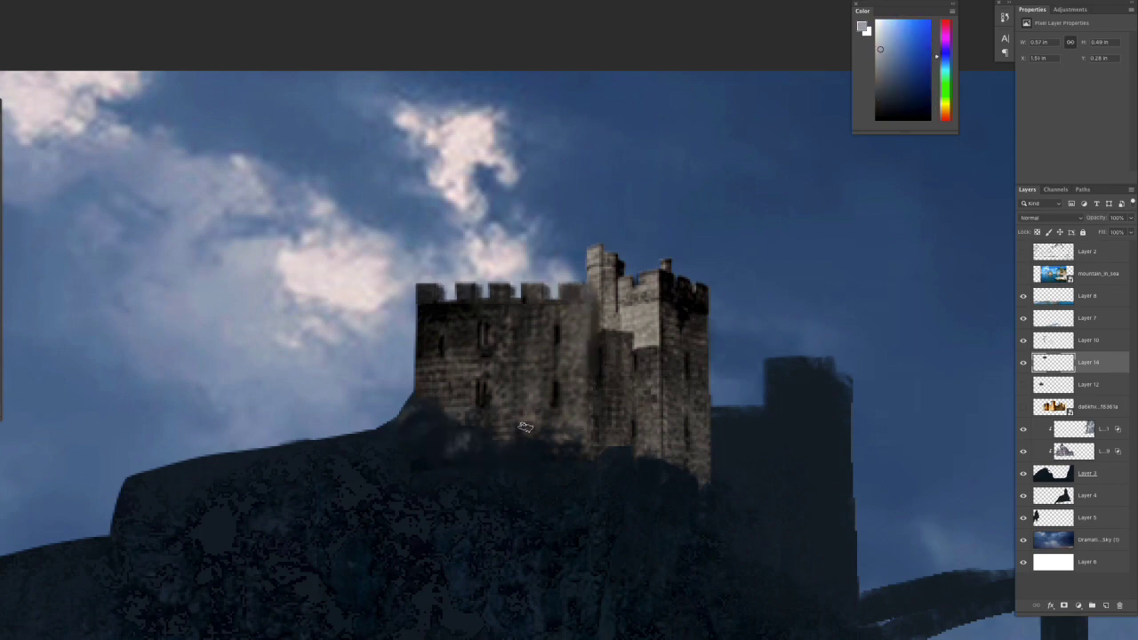
pyautogui.moveTo(440, 427)
pyautogui.mouseDown()
pyautogui.moveTo(544, 469)
pyautogui.moveTo(672, 472)
pyautogui.moveTo(703, 498)
pyautogui.mouseUp()
pyautogui.hotkey('ctrl', '-')
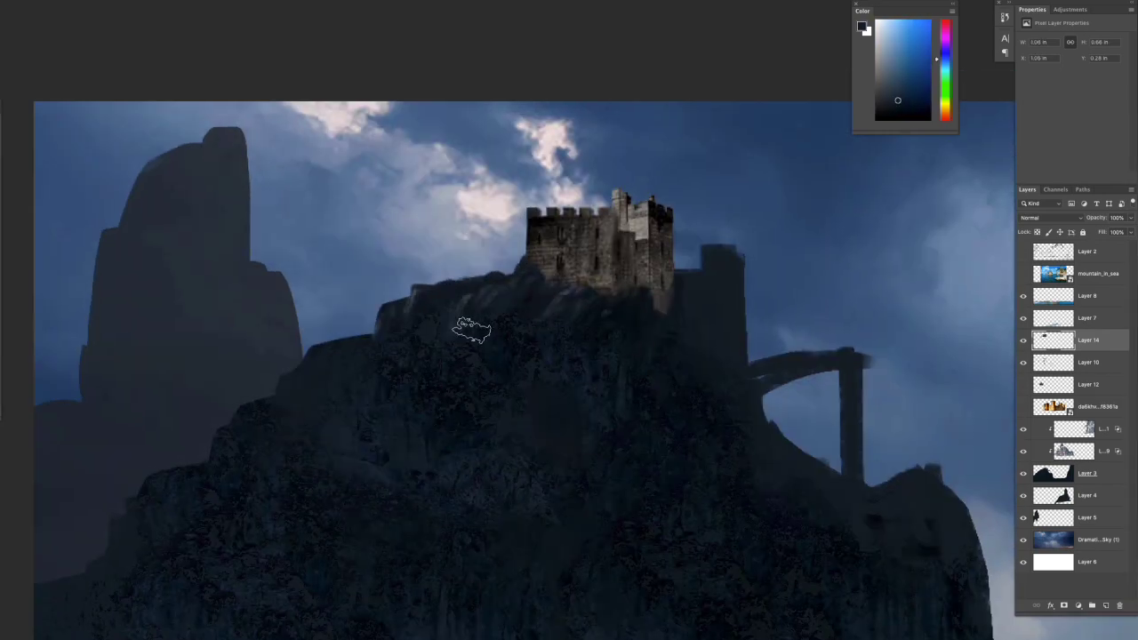
# - Copy a narrow tower from the castle top onto a new layer
pyautogui.scroll(-5, 267, 302)
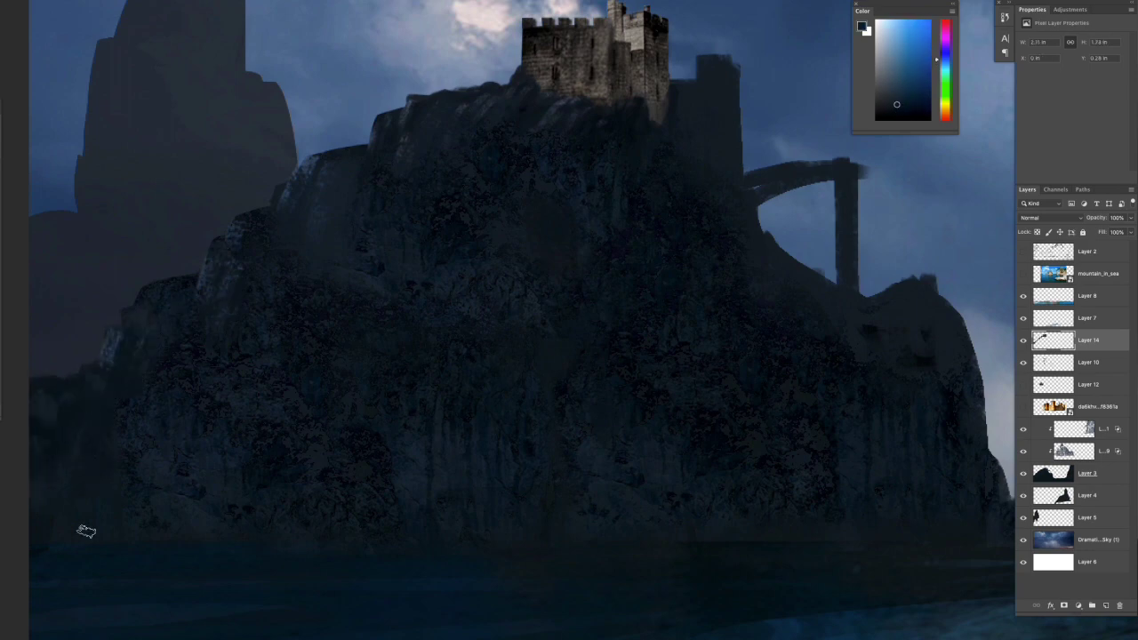
pyautogui.scroll(3, 485, 300)
pyautogui.hscroll(4, 485, 300)
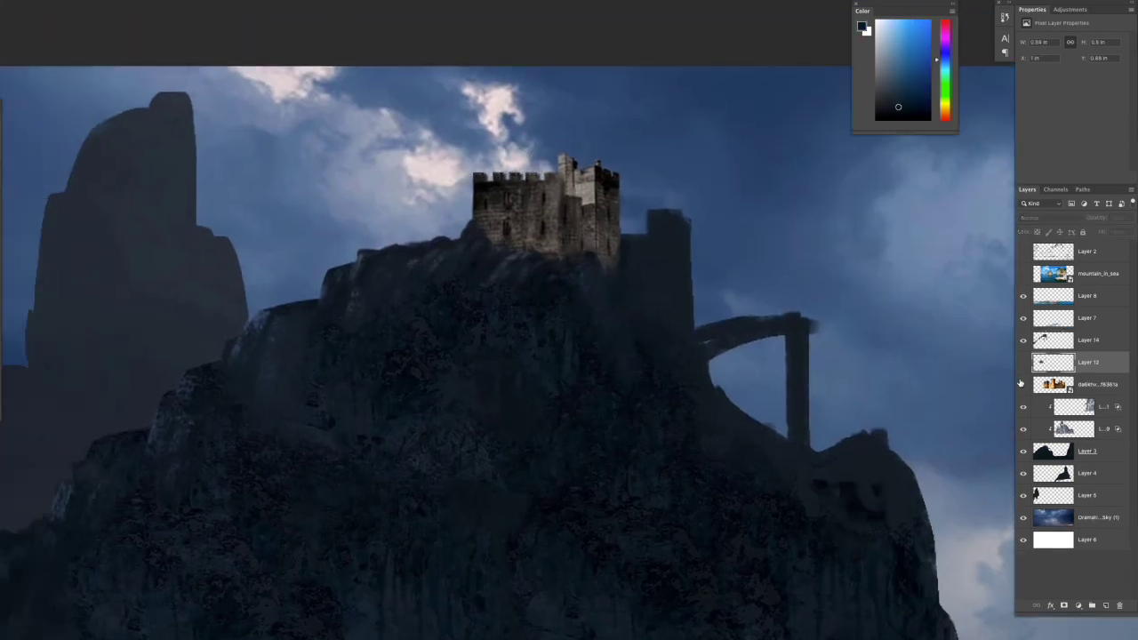
pyautogui.moveTo(561, 198); pyautogui.dragTo(434, 129)
pyautogui.hscroll(3, 516, 381)
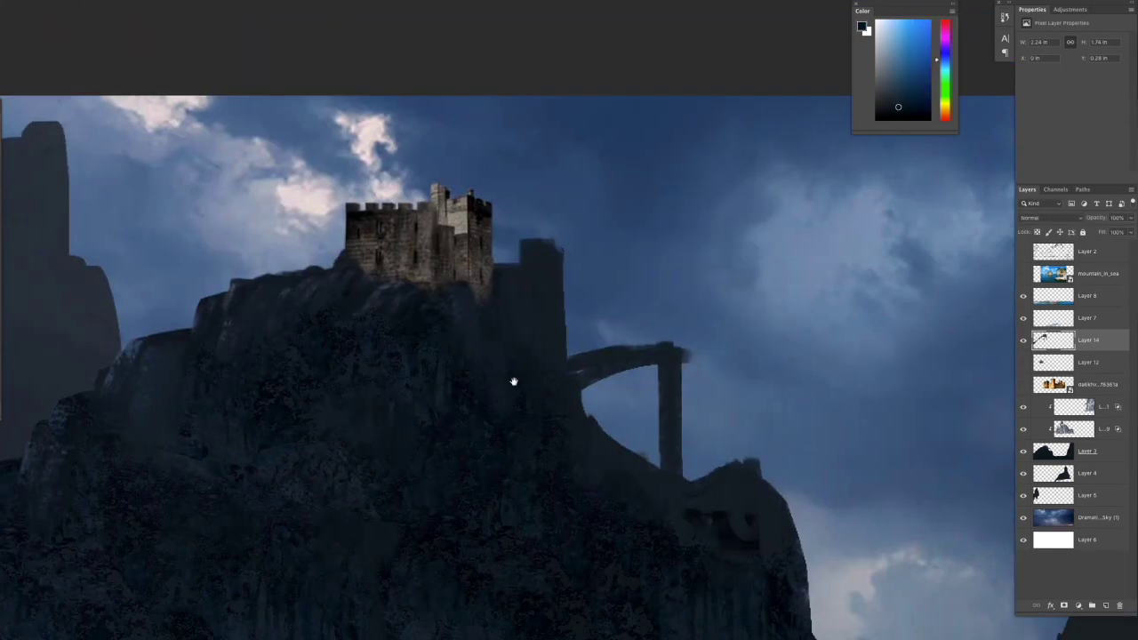
pyautogui.scroll(-1, 508, 254)
pyautogui.hotkey('ctrl', 'v')
pyautogui.scroll(2, 534, 338)
# - Fill the castle-tower gap with stone wall and fit the tower copy onto the arch end
pyautogui.moveTo(526, 322)
pyautogui.mouseDown()
pyautogui.moveTo(508, 258)
pyautogui.moveTo(508, 312)
pyautogui.moveTo(539, 282)
pyautogui.mouseUp()
pyautogui.keyDown('alt'); pyautogui.click(511, 353); pyautogui.keyUp('alt')
pyautogui.scroll(-2, 657, 507)
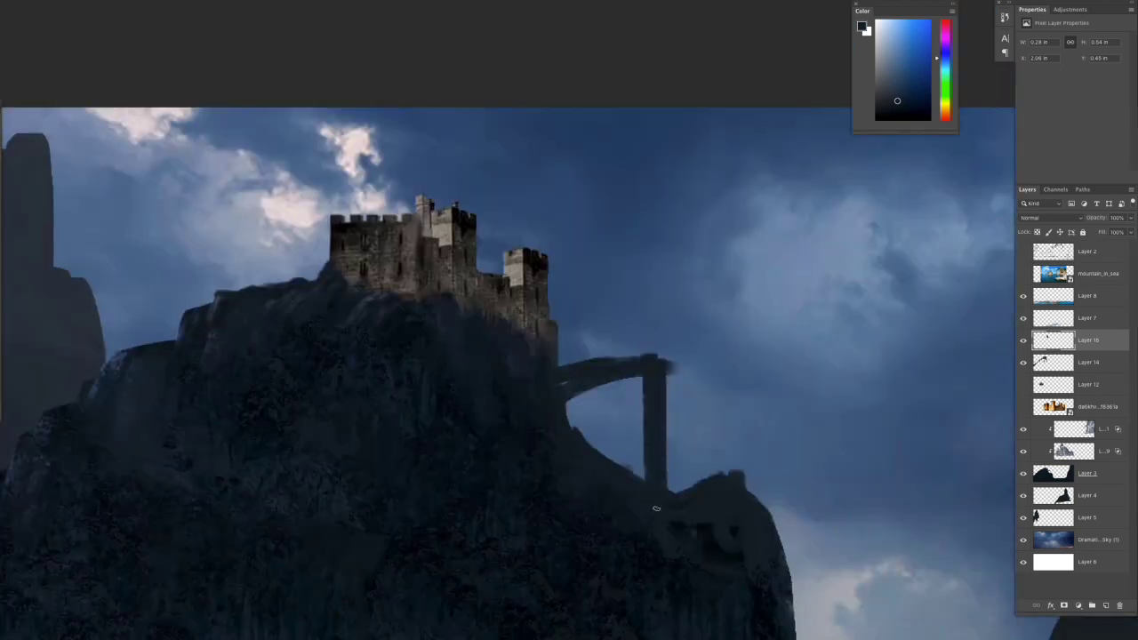
pyautogui.moveTo(656, 508); pyautogui.dragTo(616, 479)
pyautogui.moveTo(489, 294)
pyautogui.mouseDown()
pyautogui.moveTo(610, 417)
pyautogui.moveTo(626, 417)
pyautogui.mouseUp()
pyautogui.press('Return')
pyautogui.moveTo(623, 496)
pyautogui.mouseDown()
pyautogui.moveTo(577, 468)
pyautogui.moveTo(574, 544)
pyautogui.mouseUp()
# - Darken the new tower's base with dark blue and paint light stone tones onto the arch
pyautogui.keyDown('alt'); pyautogui.click(529, 458); pyautogui.keyUp('alt')
pyautogui.scroll(2, 529, 458)
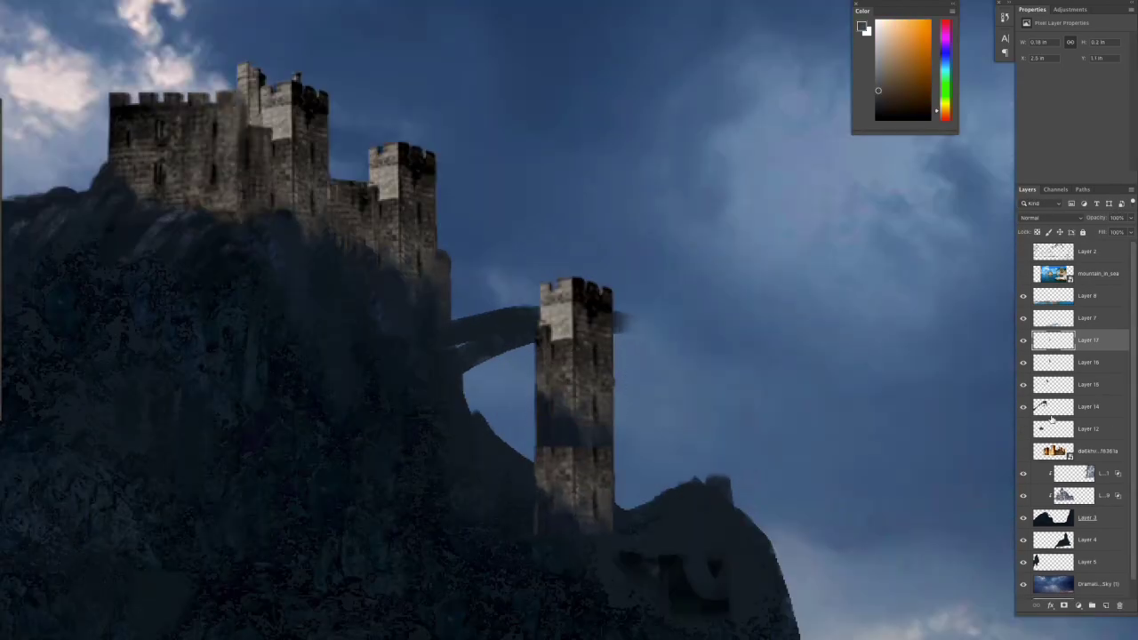
pyautogui.hotkey('ctrl', 'd')
pyautogui.keyDown('alt'); pyautogui.click(589, 533); pyautogui.keyUp('alt')
pyautogui.moveTo(601, 490); pyautogui.dragTo(589, 534)
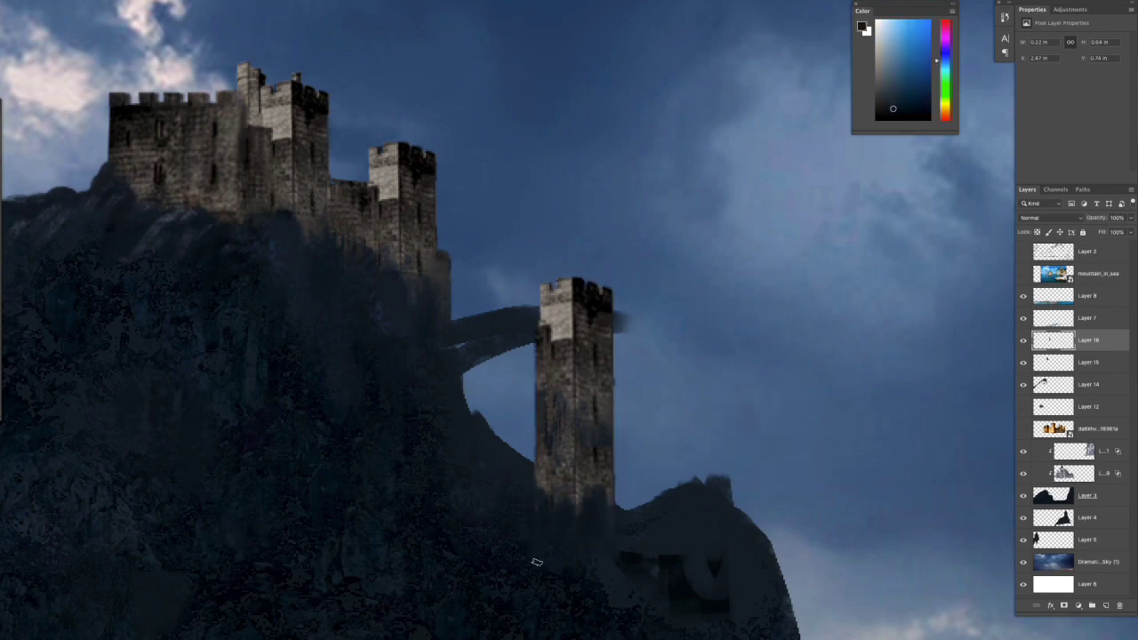
pyautogui.keyDown('alt'); pyautogui.click(561, 307); pyautogui.keyUp('alt')
pyautogui.moveTo(454, 351); pyautogui.dragTo(546, 342)
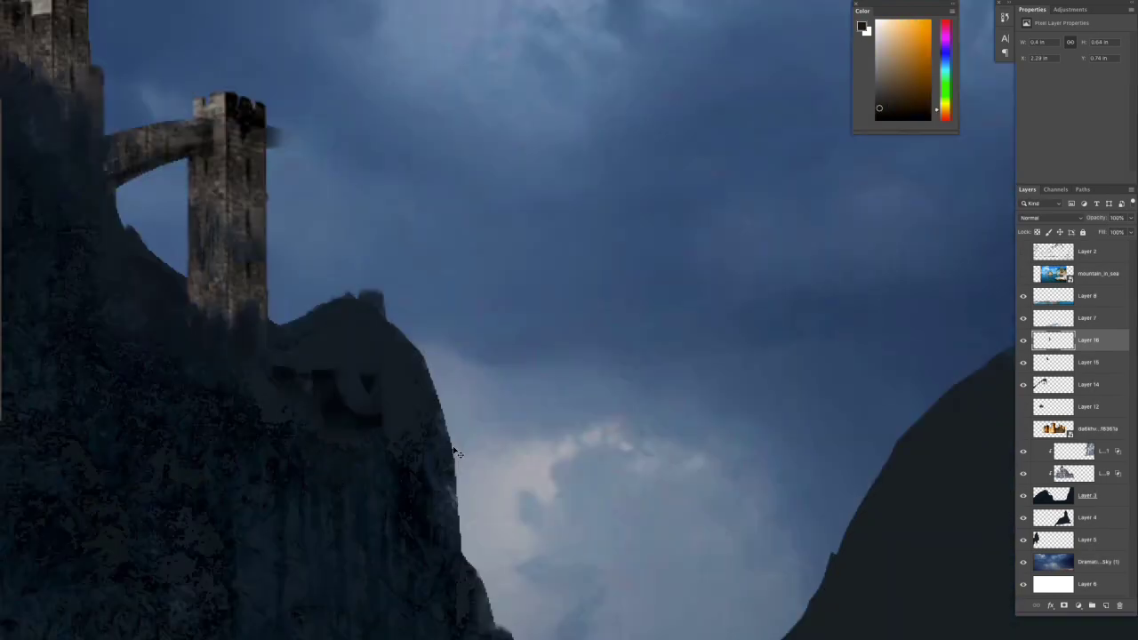
# - Switch between cliff Layer 3 and Layer 16, pick a blue, and test raising the bridge section
pyautogui.moveTo(600, 303); pyautogui.dragTo(490, 433)
pyautogui.keyDown('ctrl'); pyautogui.click(490, 433); pyautogui.keyUp('ctrl')
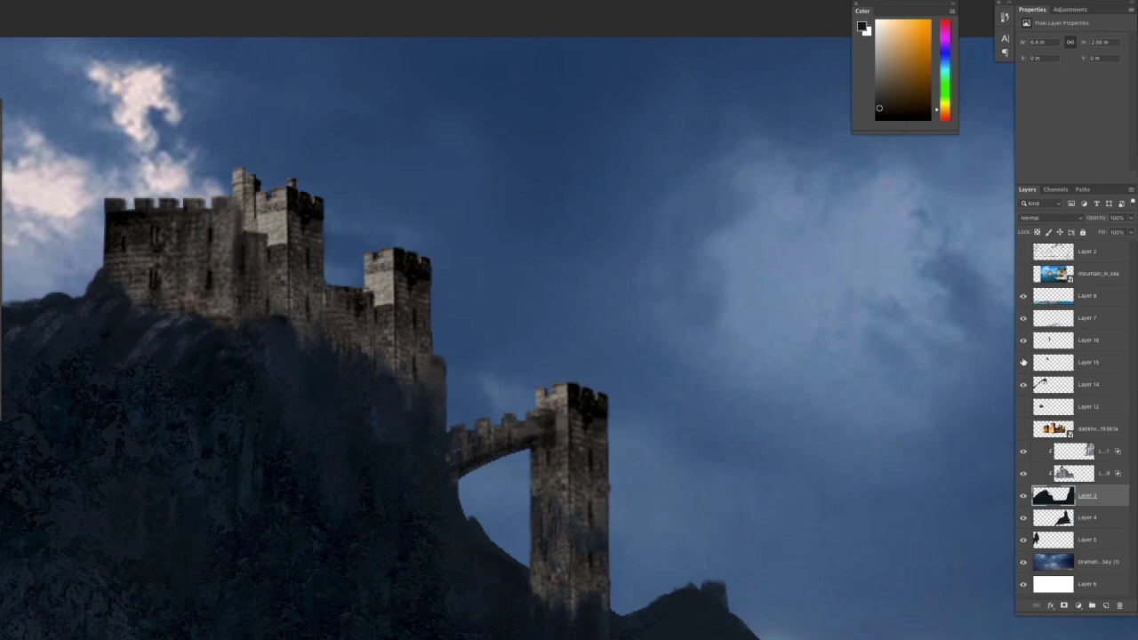
pyautogui.keyDown('ctrl'); pyautogui.click(490, 425); pyautogui.keyUp('ctrl')
pyautogui.keyDown('alt'); pyautogui.click(438, 358); pyautogui.keyUp('alt')
pyautogui.scroll(1, 438, 357)
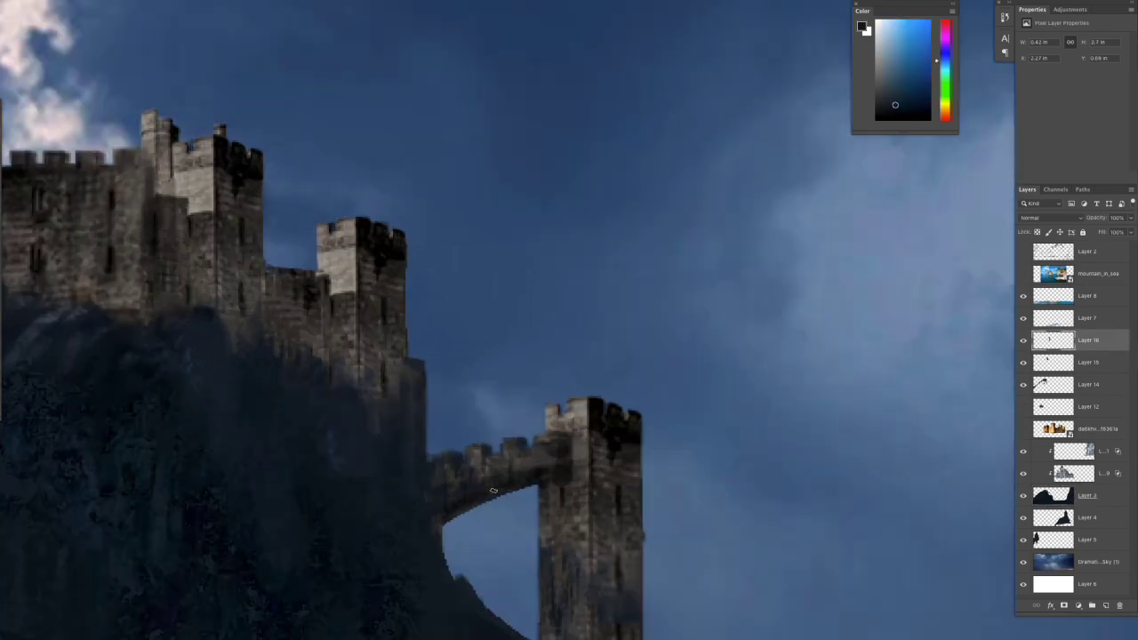
pyautogui.moveTo(480, 545); pyautogui.dragTo(591, 523)
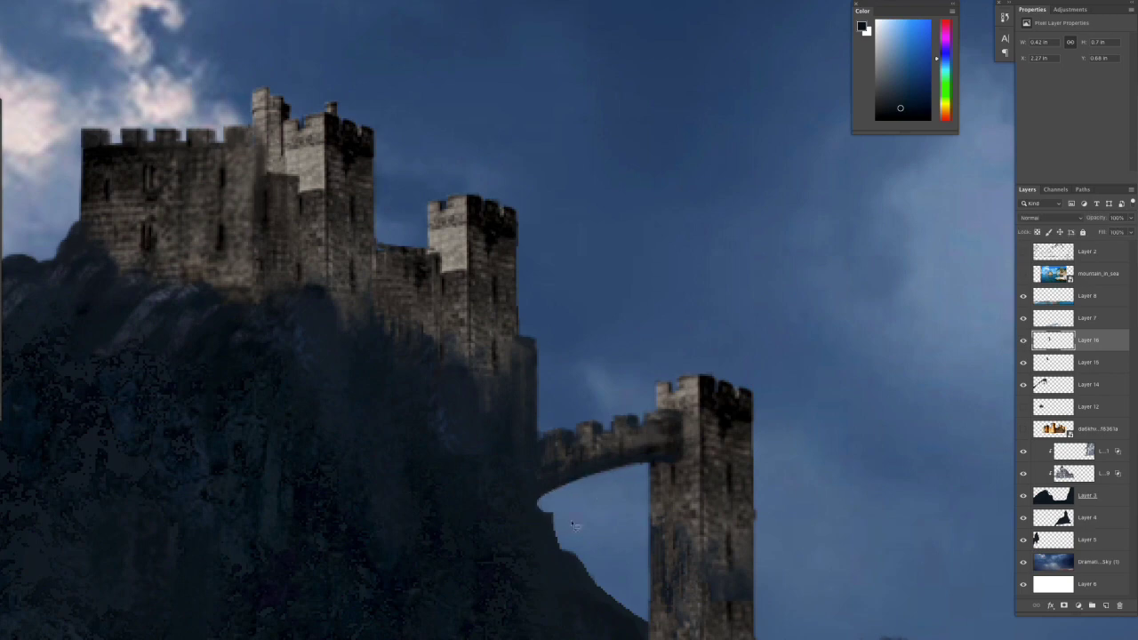
pyautogui.scroll(-5, 590, 522)
pyautogui.scroll(2, 544, 539)
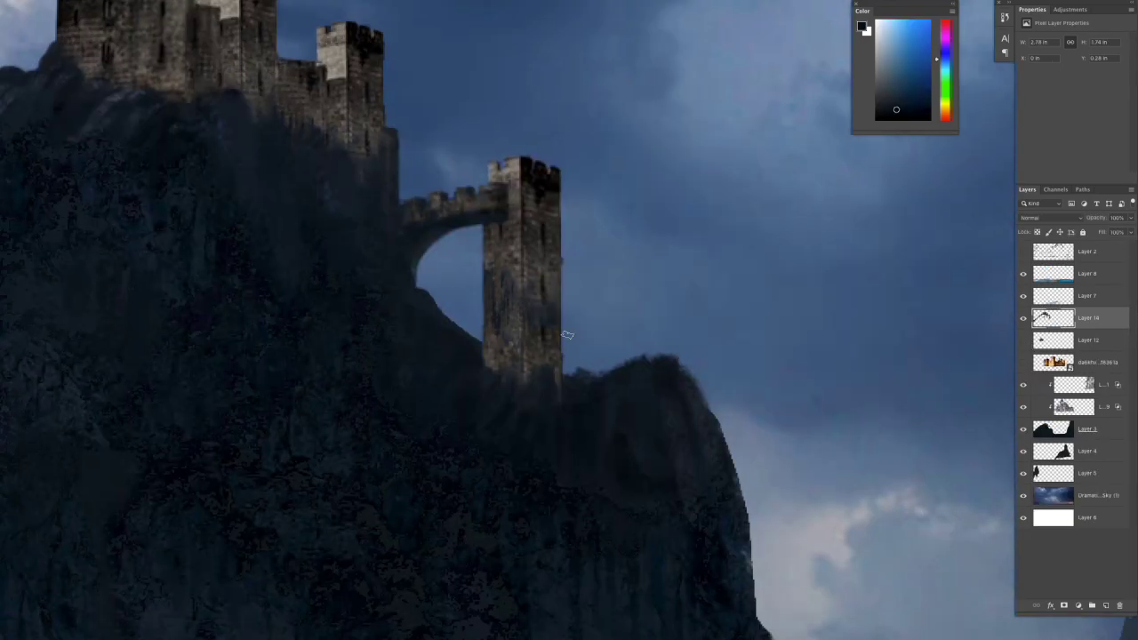
pyautogui.moveTo(304, 274); pyautogui.dragTo(438, 301)
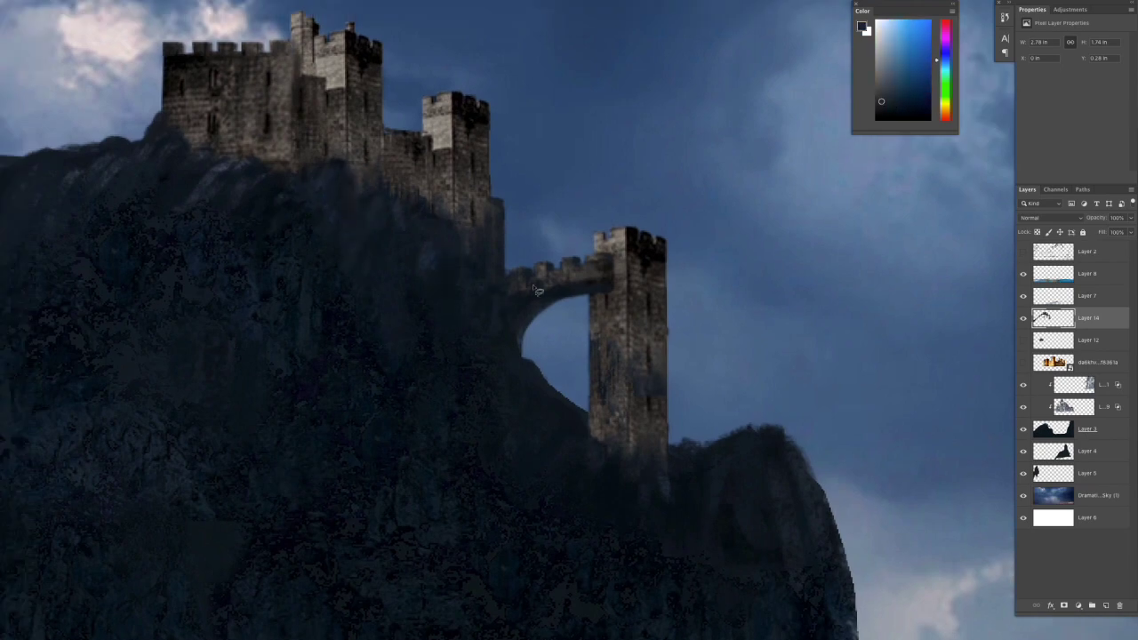
pyautogui.moveTo(501, 309); pyautogui.dragTo(501, 310)
# - Paste a small castle piece near the cliff base on Layer 14 and resize it
pyautogui.moveTo(535, 243); pyautogui.dragTo(574, 265)
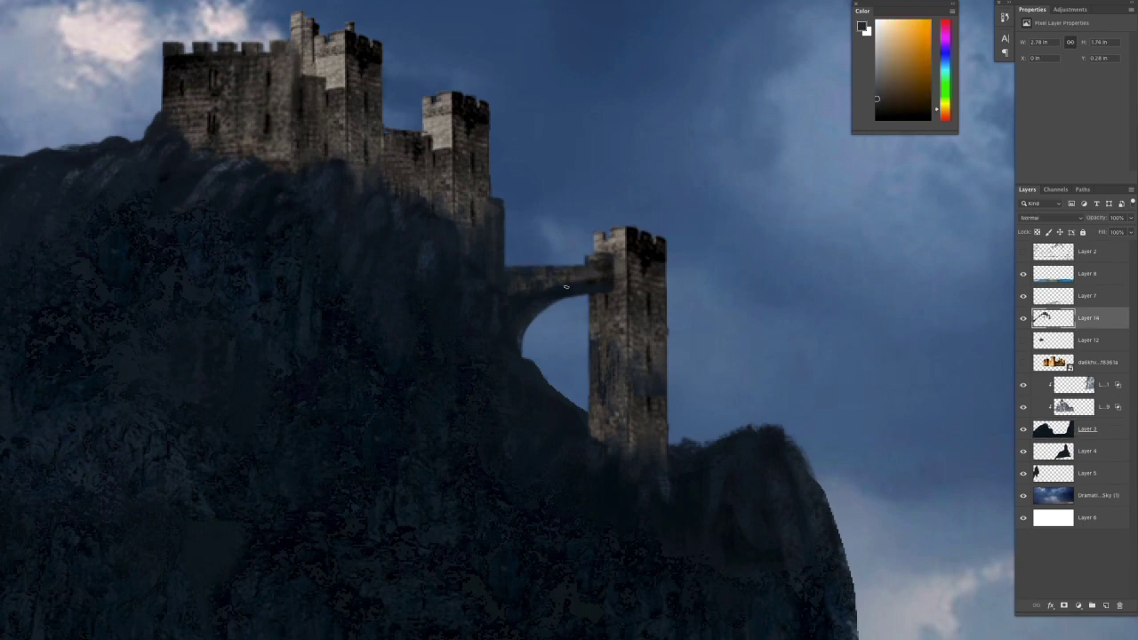
pyautogui.keyDown('ctrl'); pyautogui.click(522, 277); pyautogui.keyUp('ctrl')
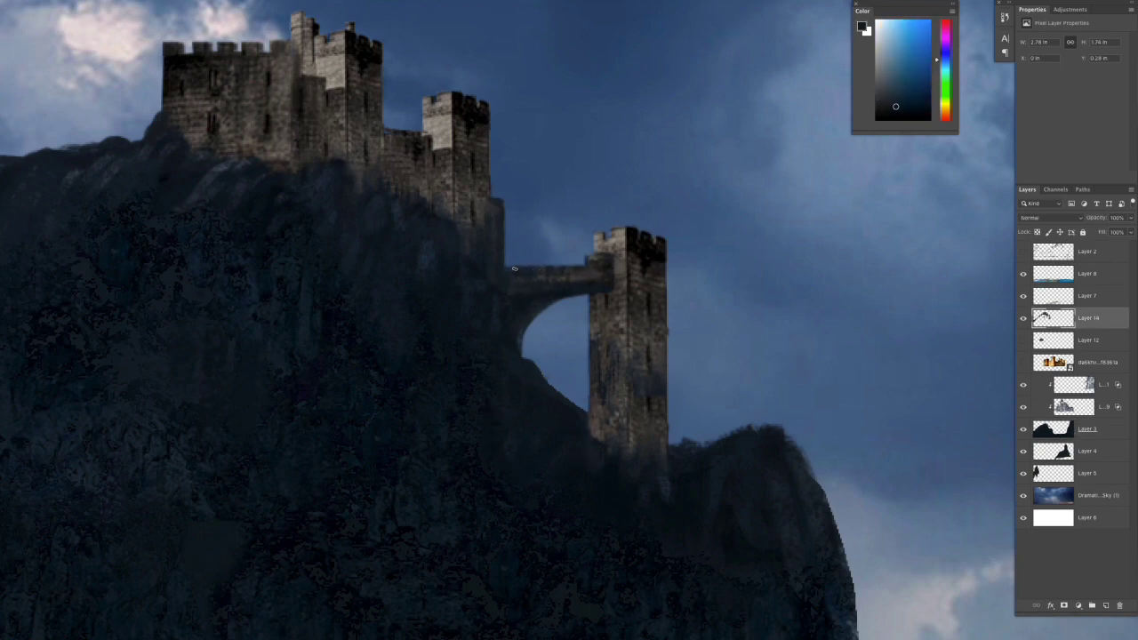
pyautogui.hotkey('ctrl', '0')
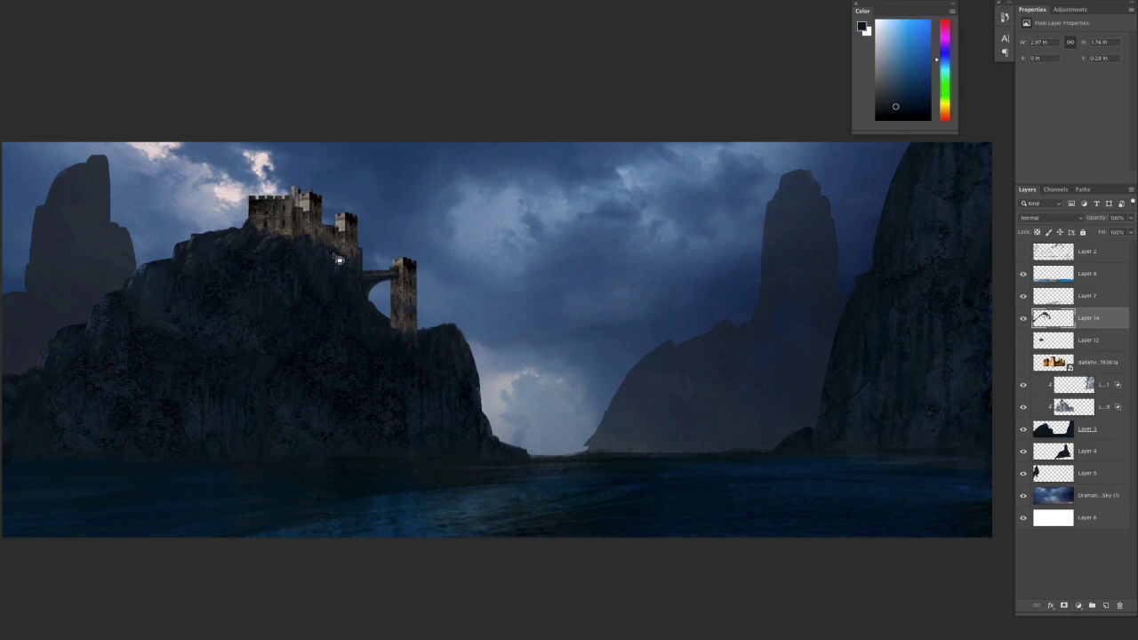
pyautogui.hotkey('ctrl', 'v')
pyautogui.hotkey('ctrl', 't')
pyautogui.press('Return')
# - Sample cliff and dark blue colours and start a rectangular selection beside the fortress
pyautogui.scroll(3, 454, 427)
pyautogui.keyDown('alt'); pyautogui.click(541, 442); pyautogui.keyUp('alt')
pyautogui.press('m')
pyautogui.moveTo(472, 361); pyautogui.dragTo(472, 363)
pyautogui.keyDown('alt'); pyautogui.click(454, 482); pyautogui.keyUp('alt')
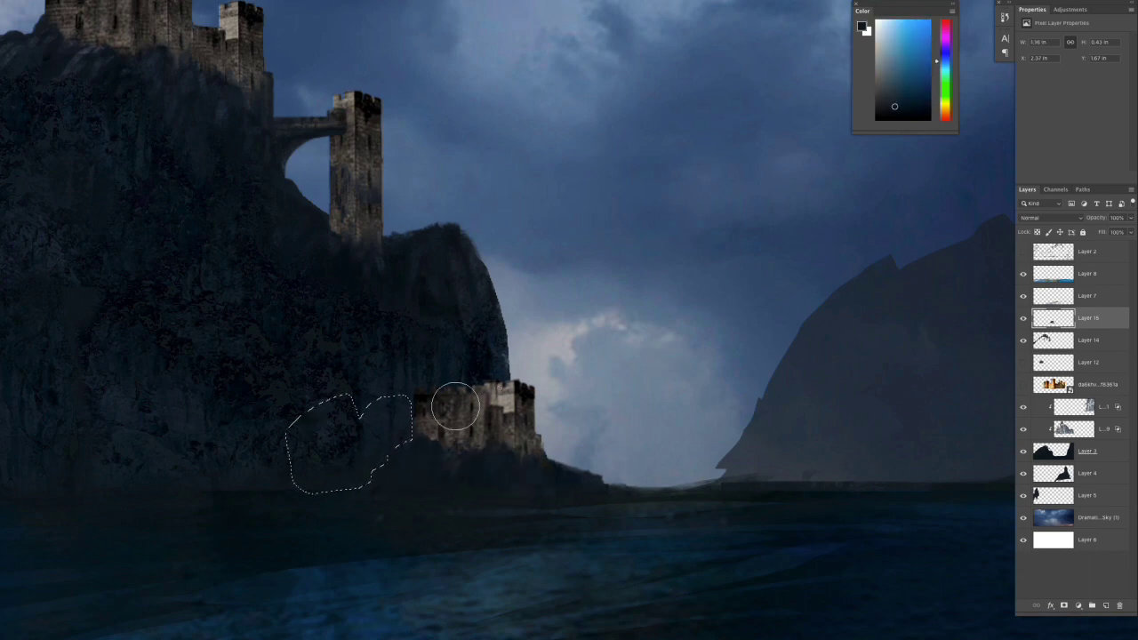
# - Paint soft bluish haze beside the fortress, using lighter blue sampled from the scene
pyautogui.moveTo(456, 401); pyautogui.dragTo(327, 477)
pyautogui.keyDown('alt'); pyautogui.click(399, 389); pyautogui.keyUp('alt')
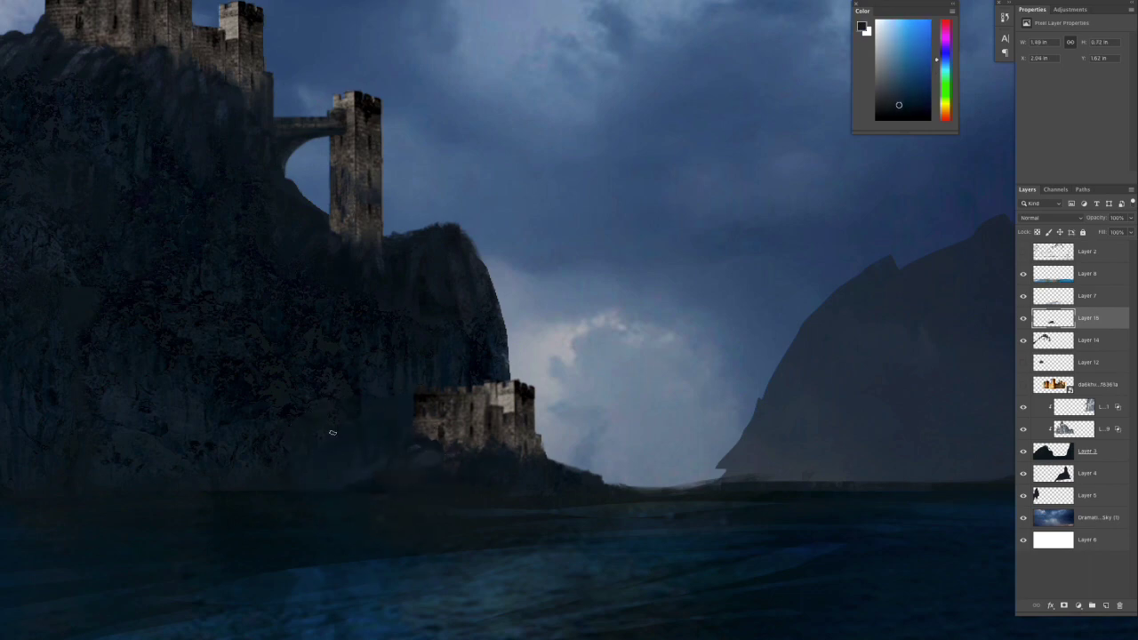
pyautogui.scroll(-1, 349, 461)
pyautogui.hotkey('ctrl', '0')
pyautogui.press('m')
pyautogui.moveTo(530, 442); pyautogui.dragTo(773, 454)
pyautogui.hotkey('ctrl', 'd')
# - Add a new clipped shading layer and sample a shading colour
pyautogui.scroll(2, 561, 508)
pyautogui.hotkey('ctrl', '0')
pyautogui.hotkey('ctrl', 'alt', 'shift', 'n')
pyautogui.hotkey('ctrl', 'alt', 'g')
pyautogui.keyDown('alt'); pyautogui.click(462, 434); pyautogui.keyUp('alt')
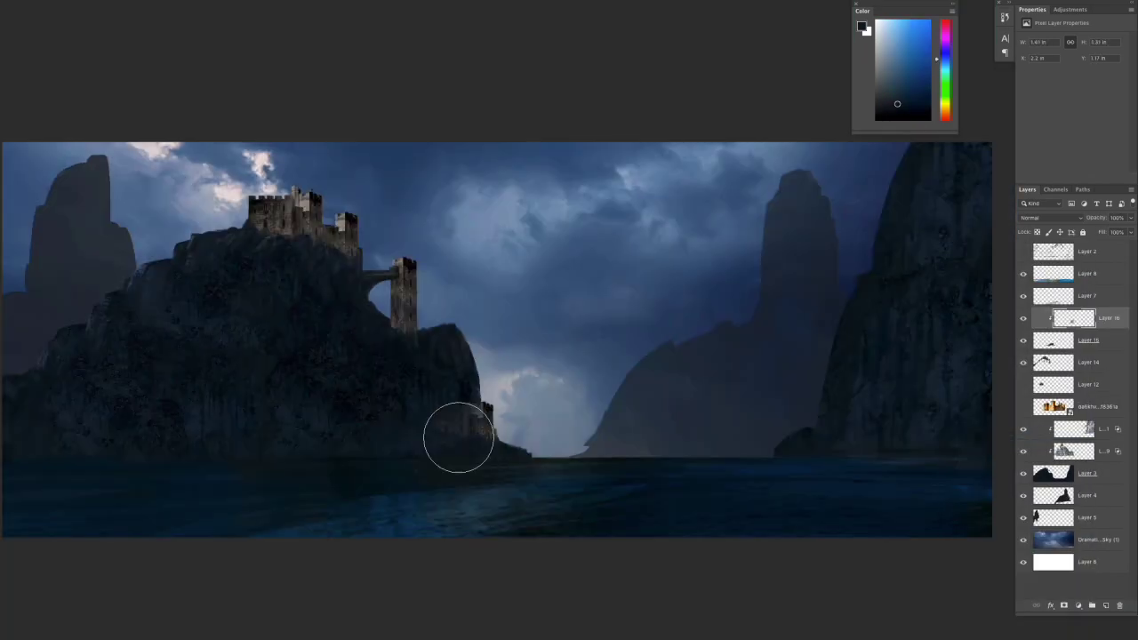
pyautogui.scroll(2, 432, 470)
# - Add a second clipped shading layer, then move from cliff Layer 3 to Layer 4
pyautogui.hotkey('ctrl', '0')
pyautogui.hotkey('ctrl', 'alt', 'shift', 'n')
pyautogui.hotkey('ctrl', 'alt', 'g')
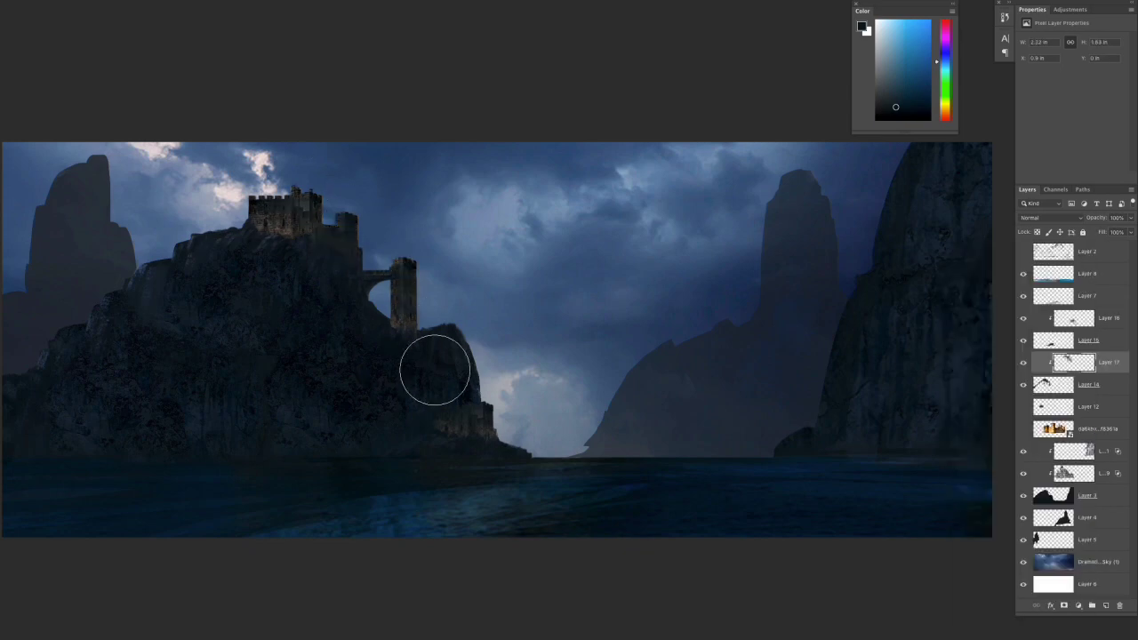
pyautogui.scroll(2, 578, 366)
pyautogui.hotkey('ctrl', '0')
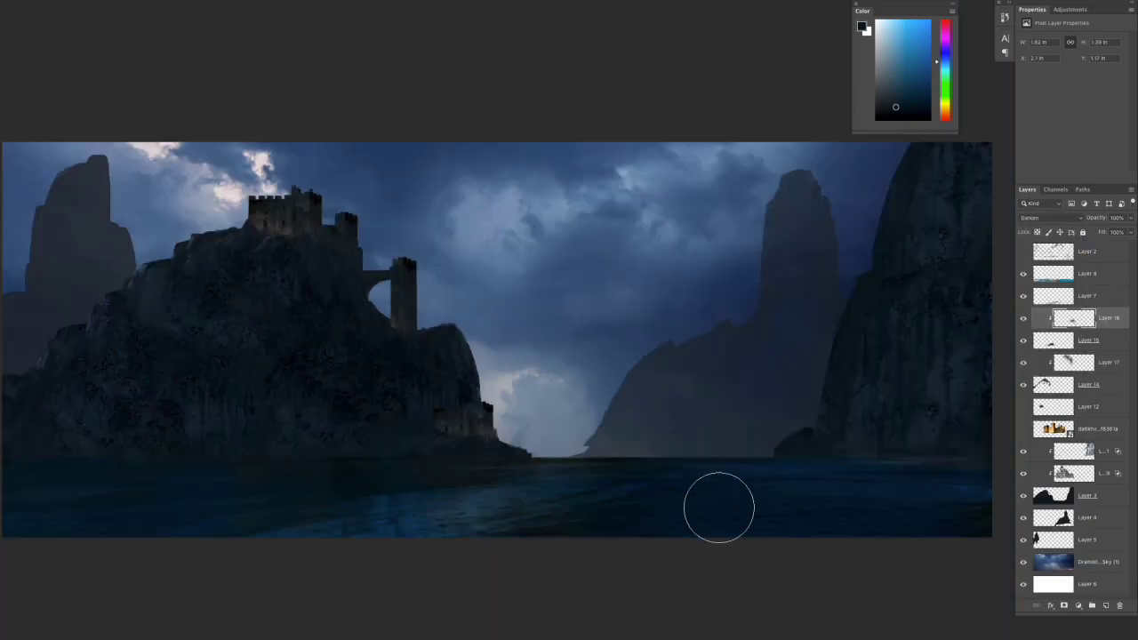
pyautogui.keyDown('ctrl'); pyautogui.click(801, 480); pyautogui.keyUp('ctrl')
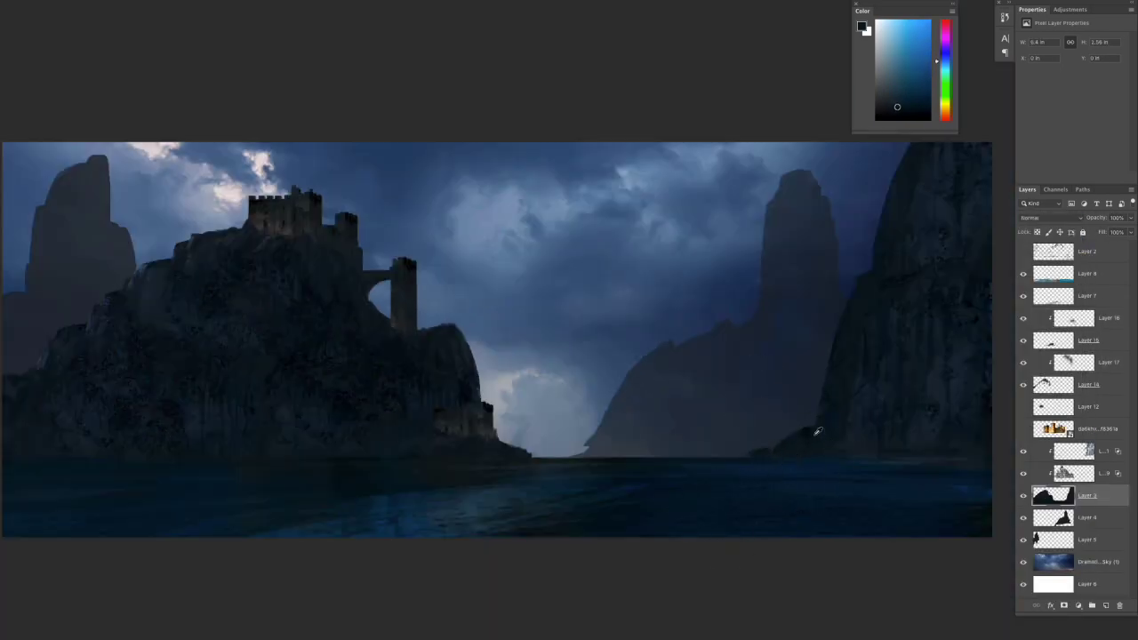
pyautogui.click(1054, 518)
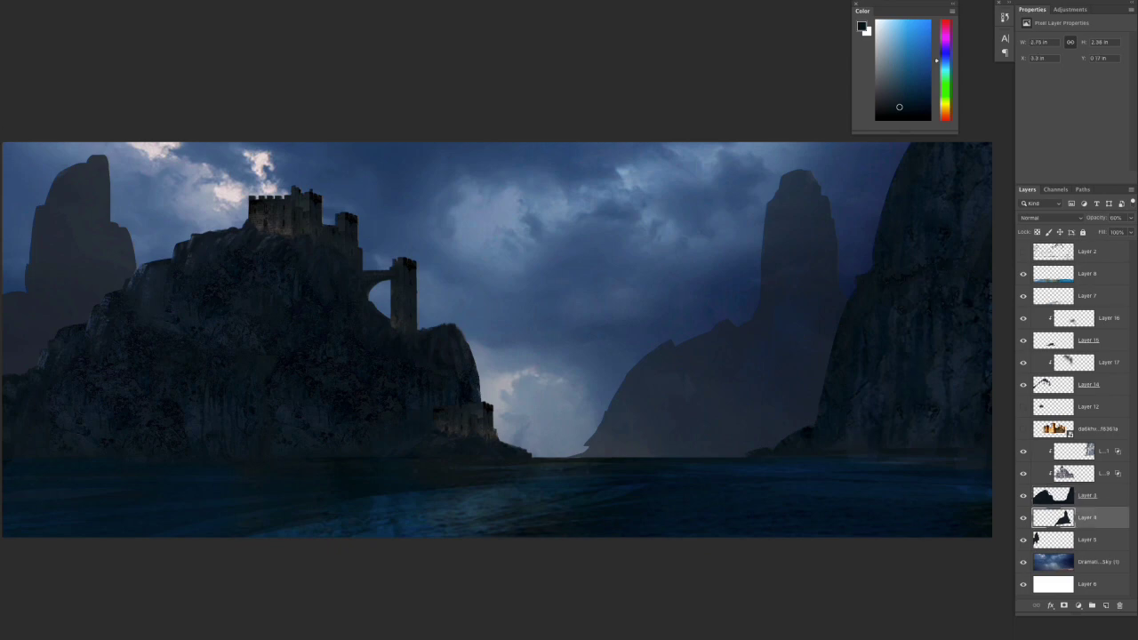
# - Paint white haze over the middle mountain on new layers clipped to Layer 4
pyautogui.hotkey('ctrl', 'alt', 'shift', 'n')
pyautogui.hotkey('ctrl', 'alt', 'g')
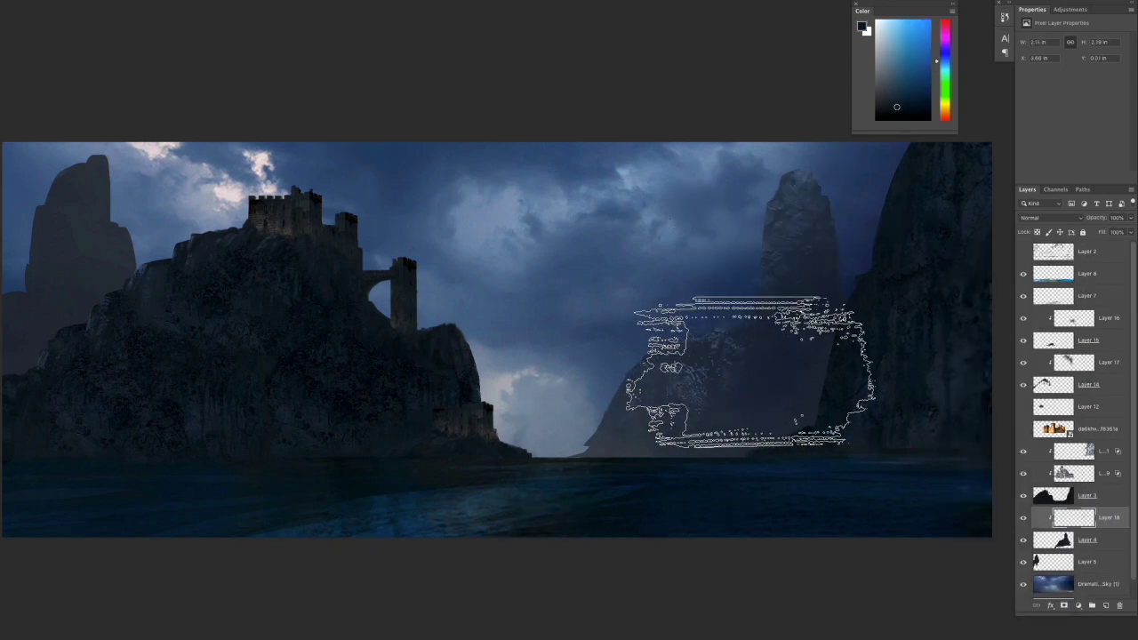
pyautogui.moveTo(876, 222); pyautogui.dragTo(718, 381)
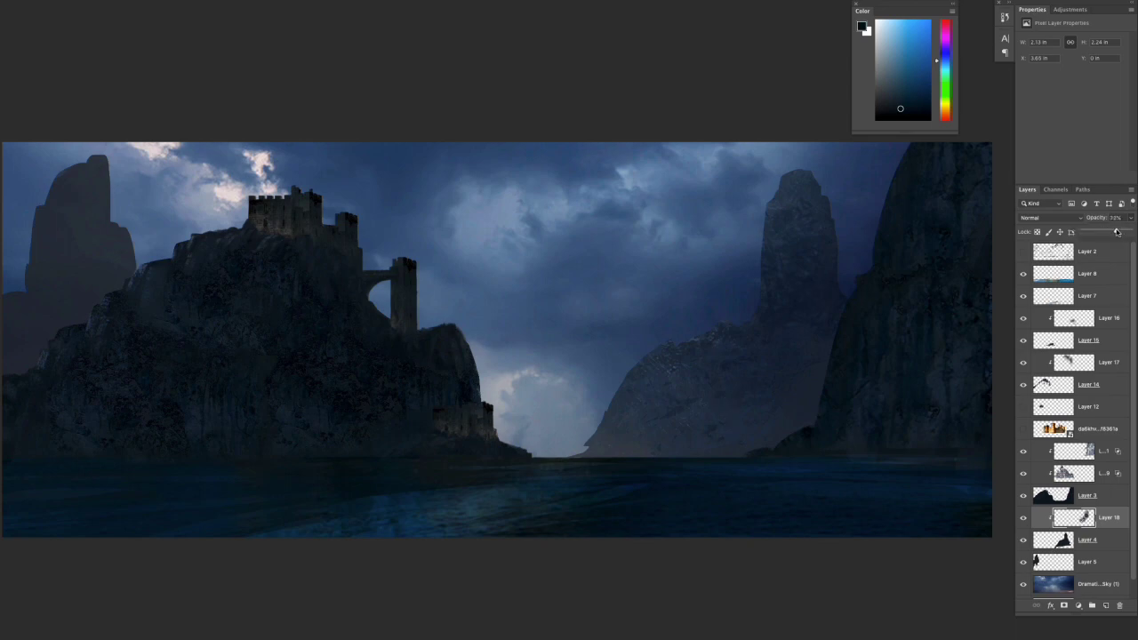
pyautogui.moveTo(1118, 232); pyautogui.dragTo(1112, 232)
pyautogui.hotkey('ctrl', 'shift', 'alt', 'n')
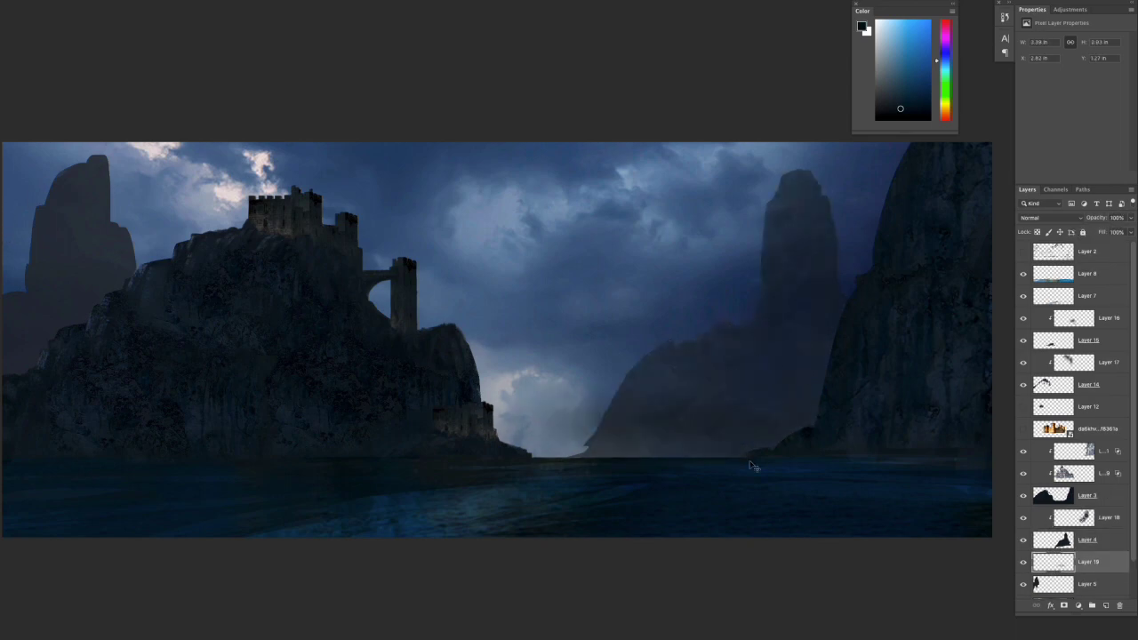
pyautogui.press('x')
pyautogui.moveTo(765, 396); pyautogui.dragTo(886, 380)
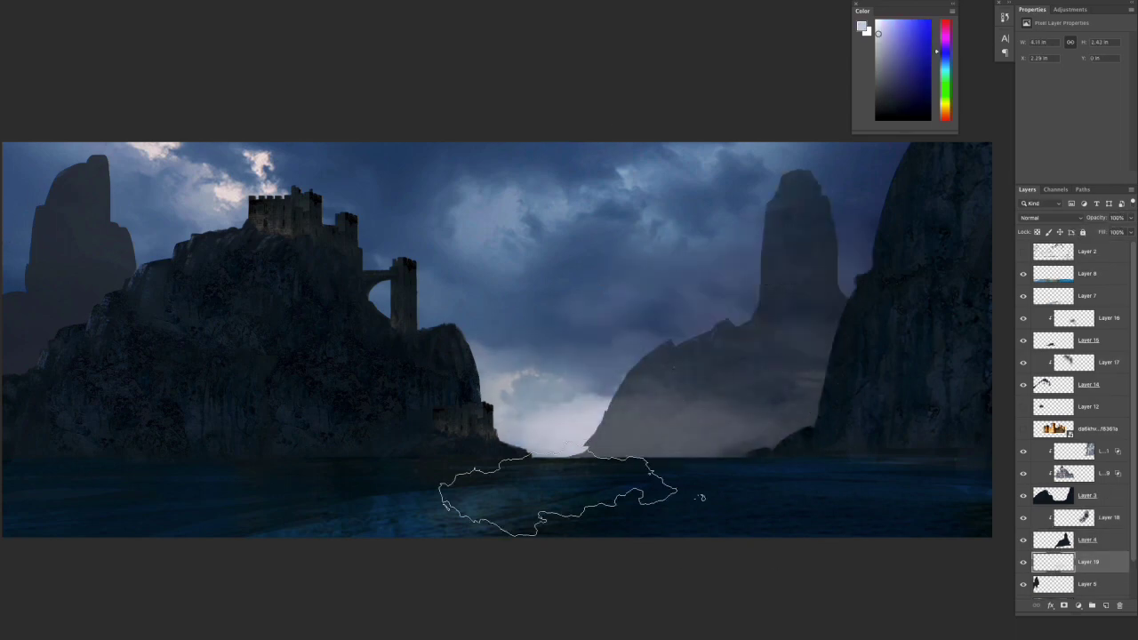
pyautogui.moveTo(647, 457); pyautogui.dragTo(827, 400)
# - Haze the middle mountain's left shoulder and the tall left rock on a layer clipped to Layer 5
pyautogui.click(1103, 542)
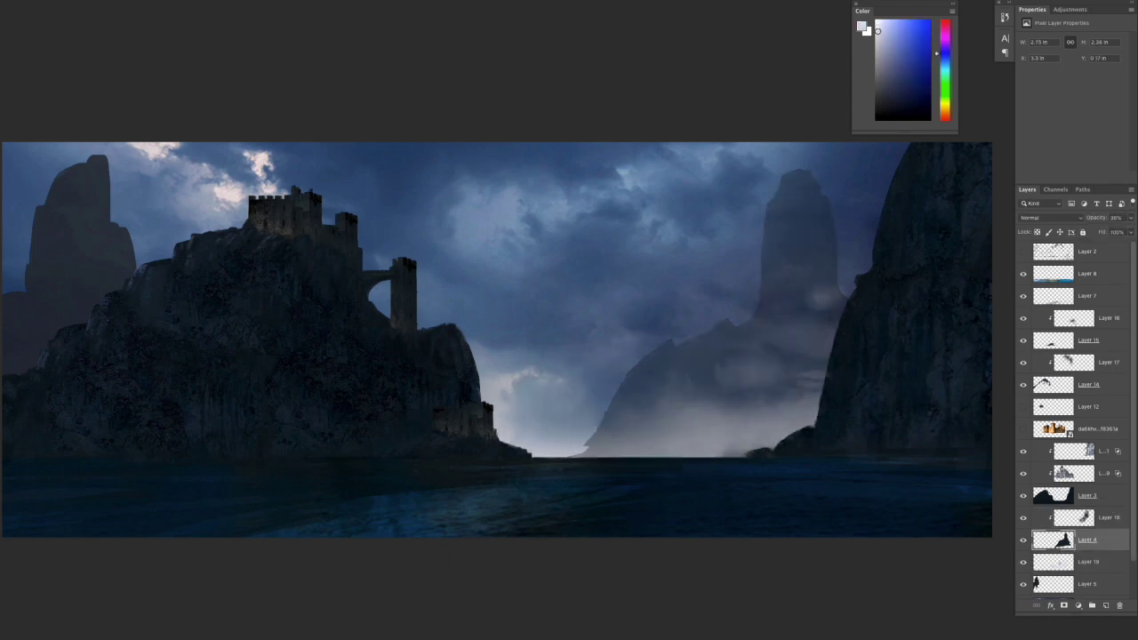
pyautogui.moveTo(579, 407); pyautogui.dragTo(617, 376)
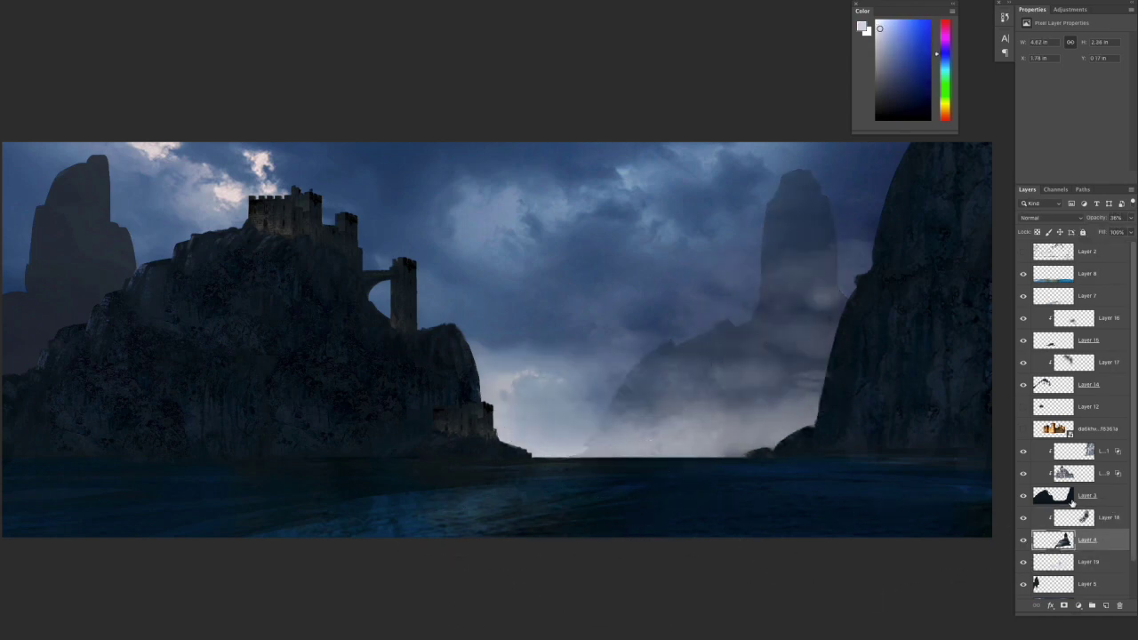
pyautogui.click(1103, 584)
pyautogui.click(1106, 605)
pyautogui.hotkey('ctrl', 'alt', 'g')
pyautogui.moveTo(67, 232); pyautogui.dragTo(80, 311)
pyautogui.click(1087, 585)
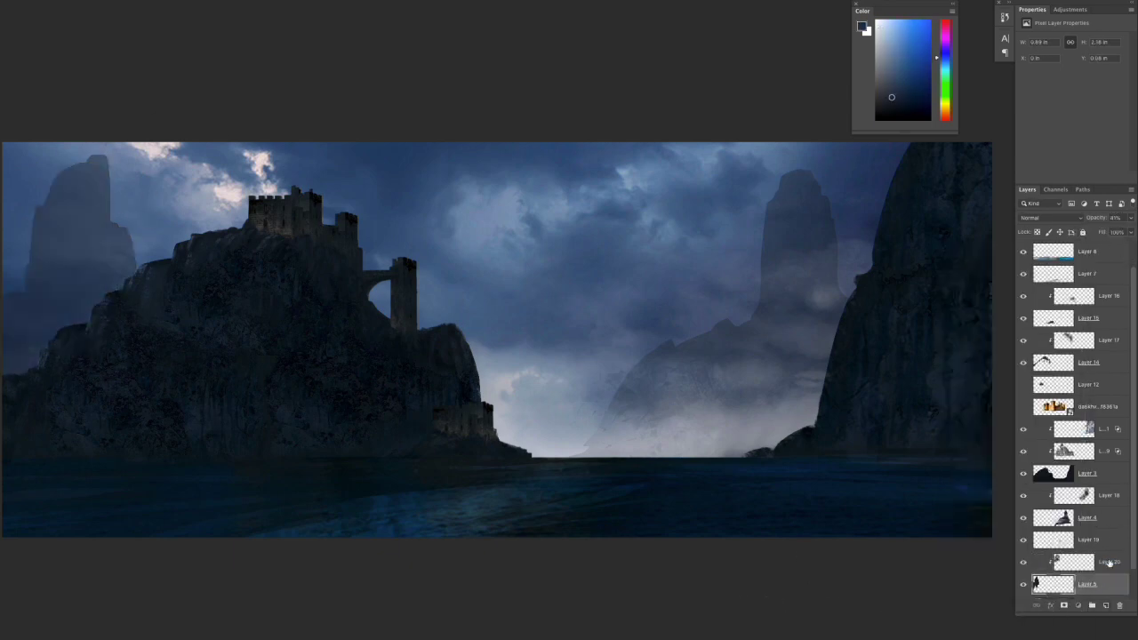
# - Merge the clipped haze layers down into Layer 5 and Layer 4
pyautogui.hotkey('ctrl', 'e')
pyautogui.click(1085, 517)
pyautogui.hotkey('ctrl', 'e')
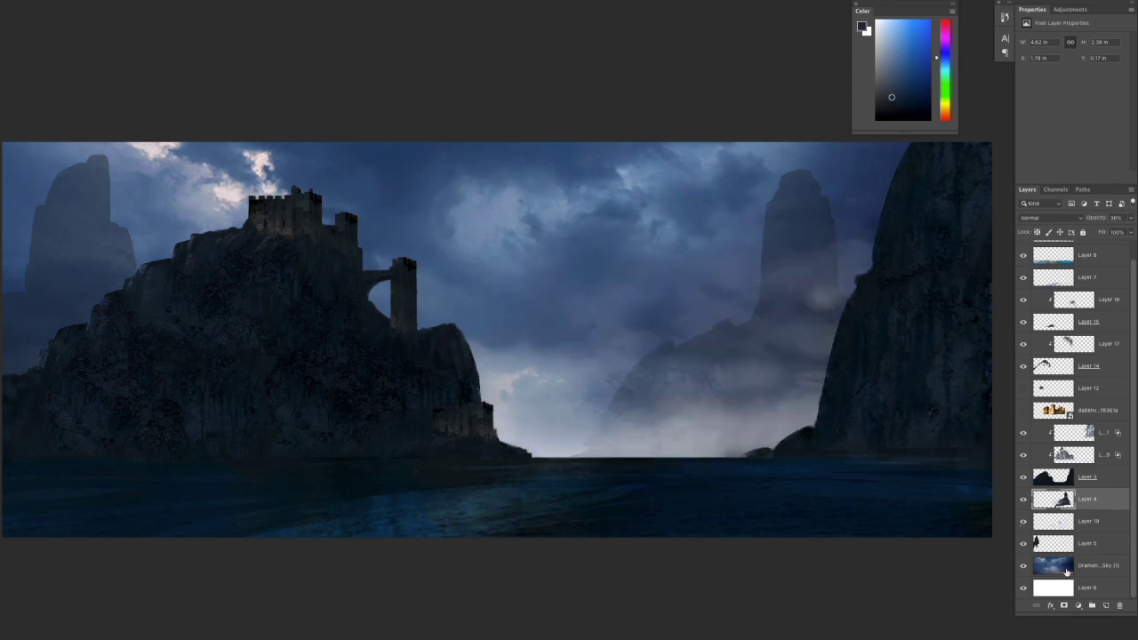
pyautogui.click(1087, 544)
pyautogui.keyDown('alt'); pyautogui.click(596, 436); pyautogui.keyUp('alt')
pyautogui.hotkey('ctrl', 'shift', 'alt', 'n')
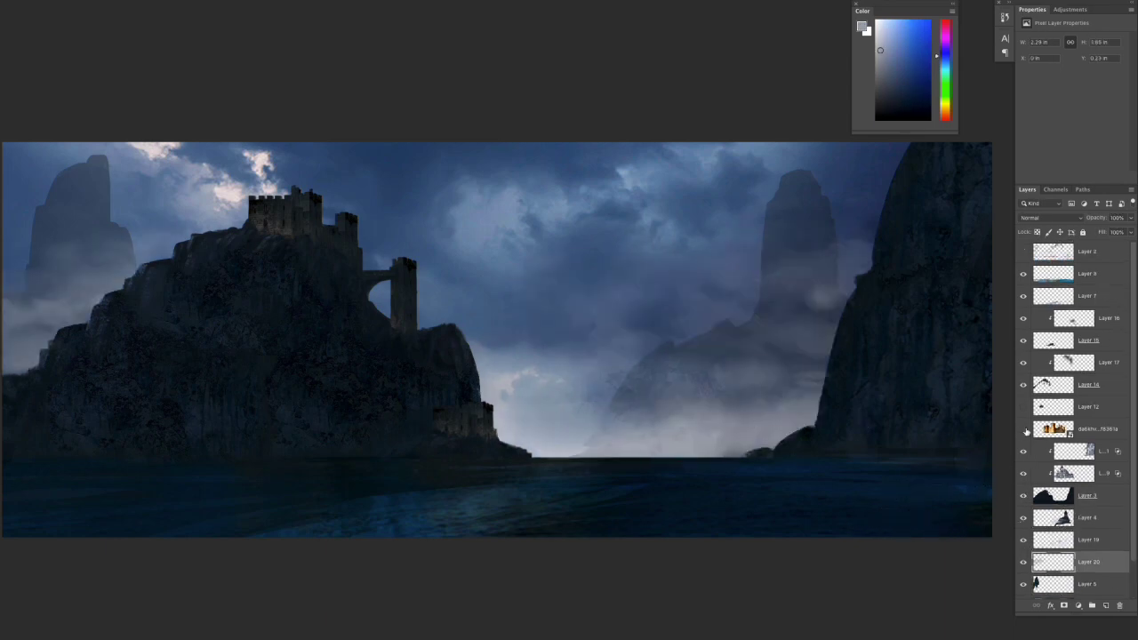
# - Duplicate tall rock Layer 4, place the copy beside the castle, gradient-fade it and lower its opacity
pyautogui.click(1087, 518)
pyautogui.hotkey('ctrl', 'j')
pyautogui.moveTo(485, 355)
pyautogui.mouseDown()
pyautogui.moveTo(541, 360)
pyautogui.moveTo(788, 558)
pyautogui.mouseUp()
pyautogui.moveTo(1130, 217); pyautogui.dragTo(1094, 233)
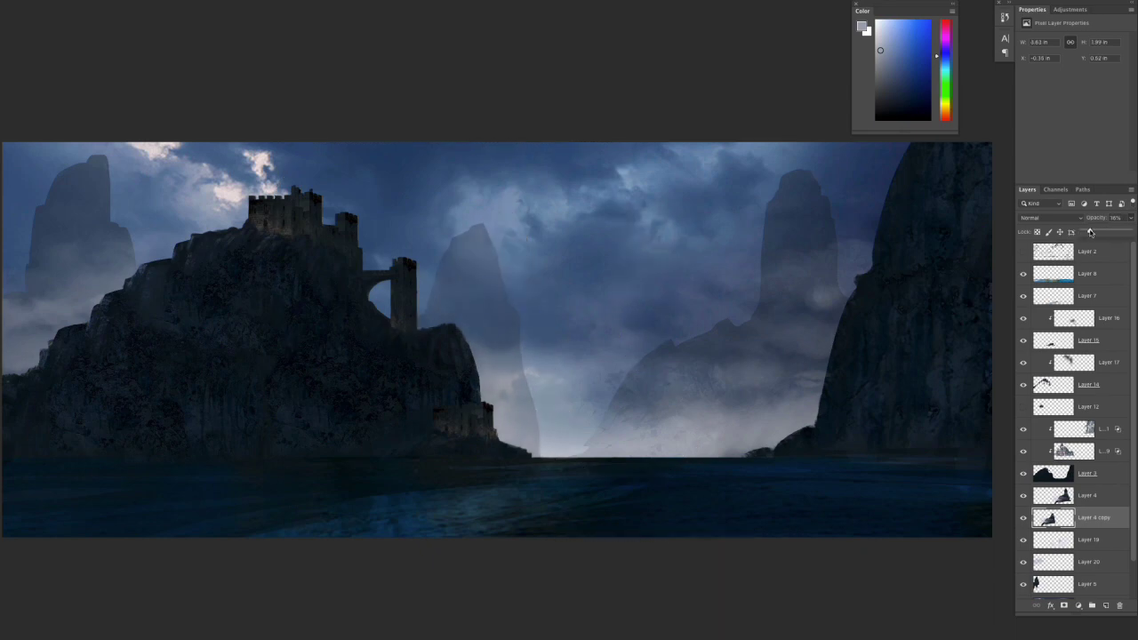
pyautogui.press('d')
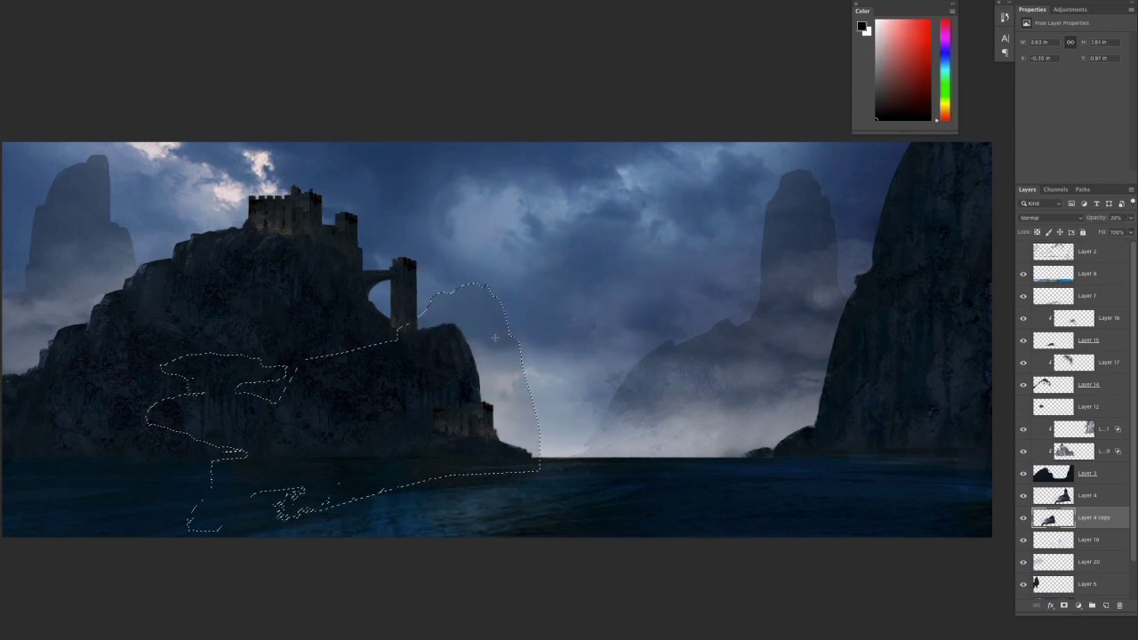
pyautogui.moveTo(471, 216); pyautogui.dragTo(470, 458)
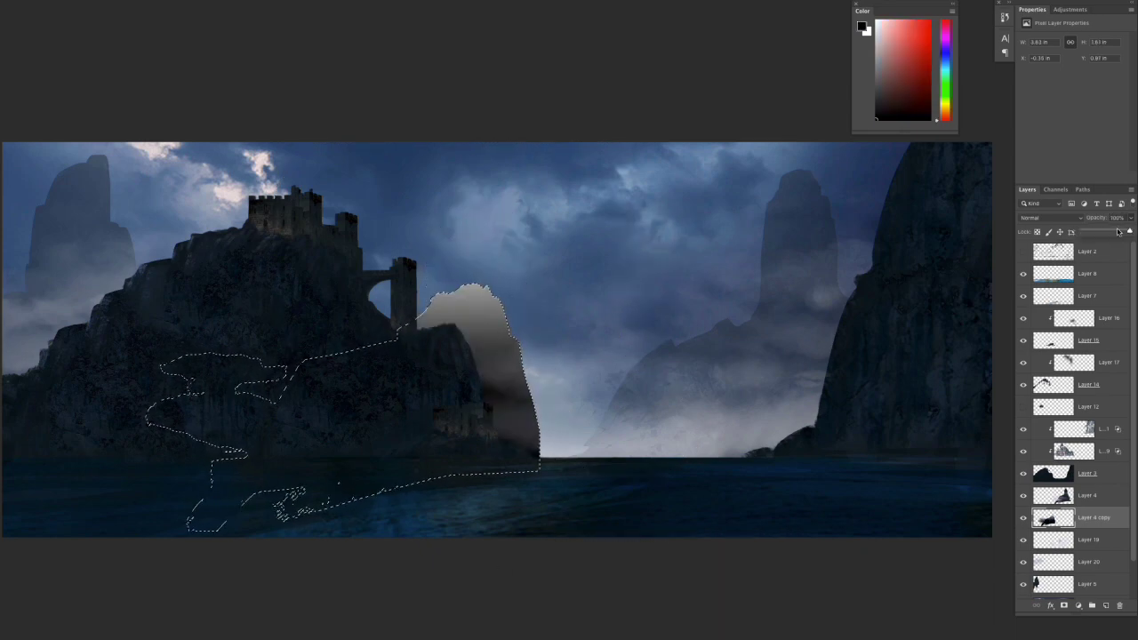
pyautogui.click(948, 408)
pyautogui.press('Escape')
pyautogui.moveTo(1130, 217); pyautogui.dragTo(1093, 231)
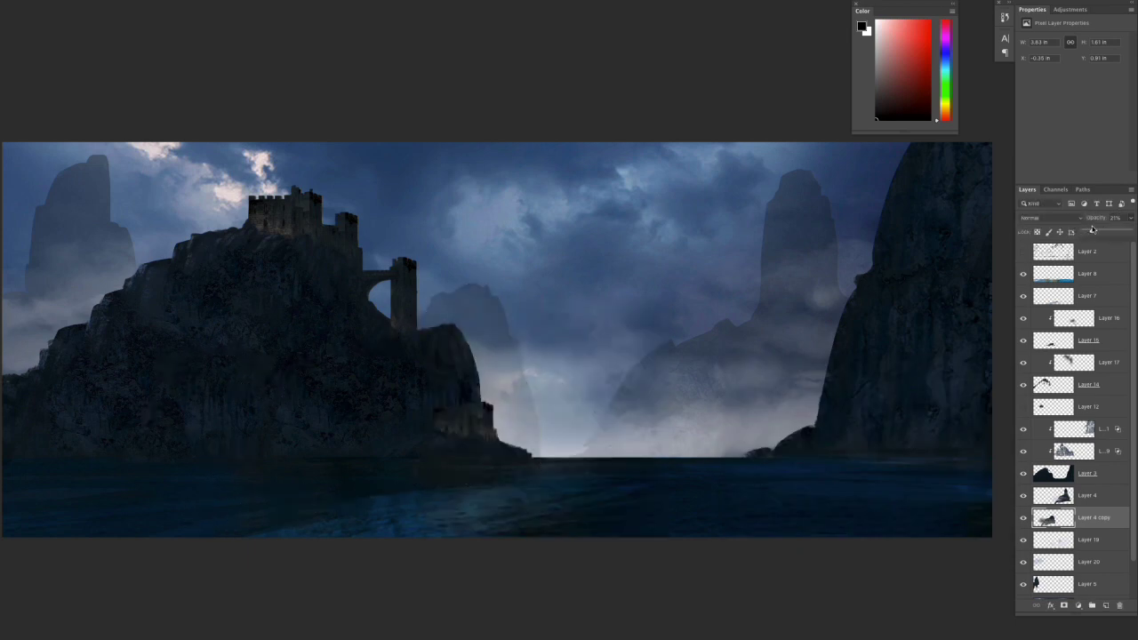
pyautogui.click(1054, 540)
# - Add a Color Lookup adjustment with Abstract Lightness Decrease at about 50% opacity
pyautogui.click(1079, 606)
pyautogui.click(1103, 629)
pyautogui.click(1093, 52)
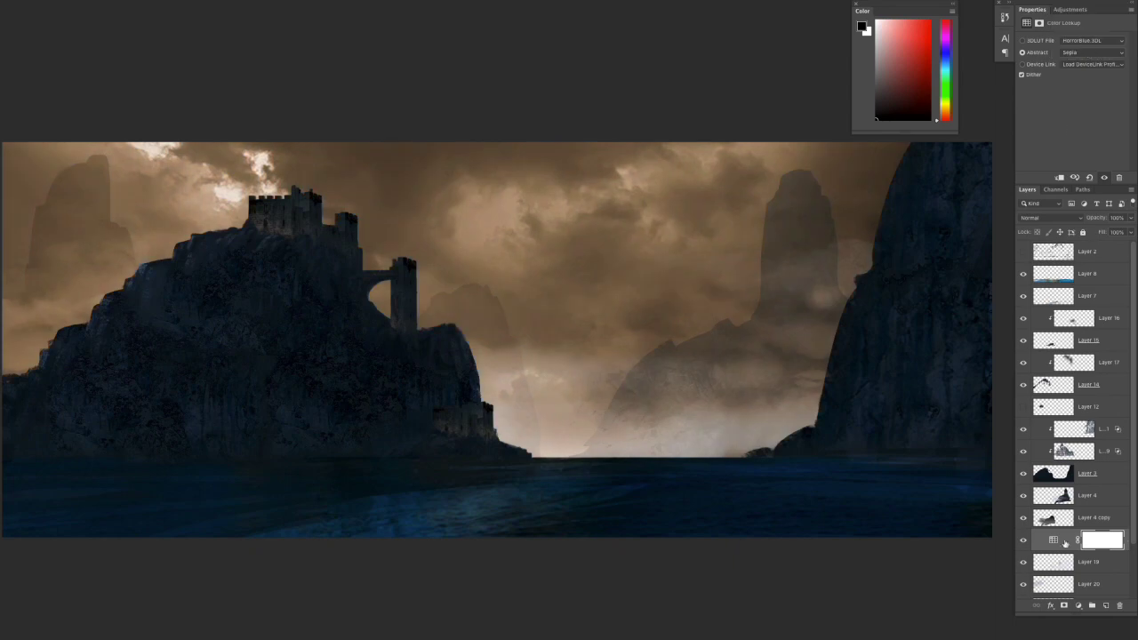
pyautogui.click(1093, 52)
pyautogui.click(1071, 58)
pyautogui.moveTo(1131, 217); pyautogui.dragTo(1110, 232)
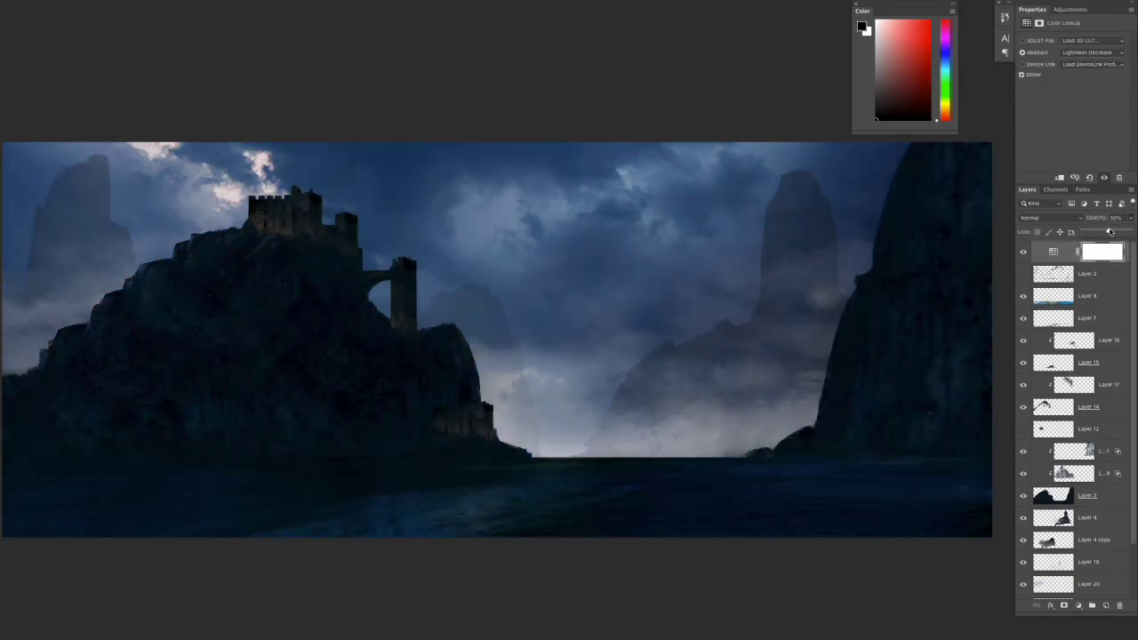
# - Lower Dramatic Sky's Levels output white to 197 and set Layer 4 to 64% opacity
pyautogui.keyDown('ctrl'); pyautogui.click(795, 498); pyautogui.keyUp('ctrl')
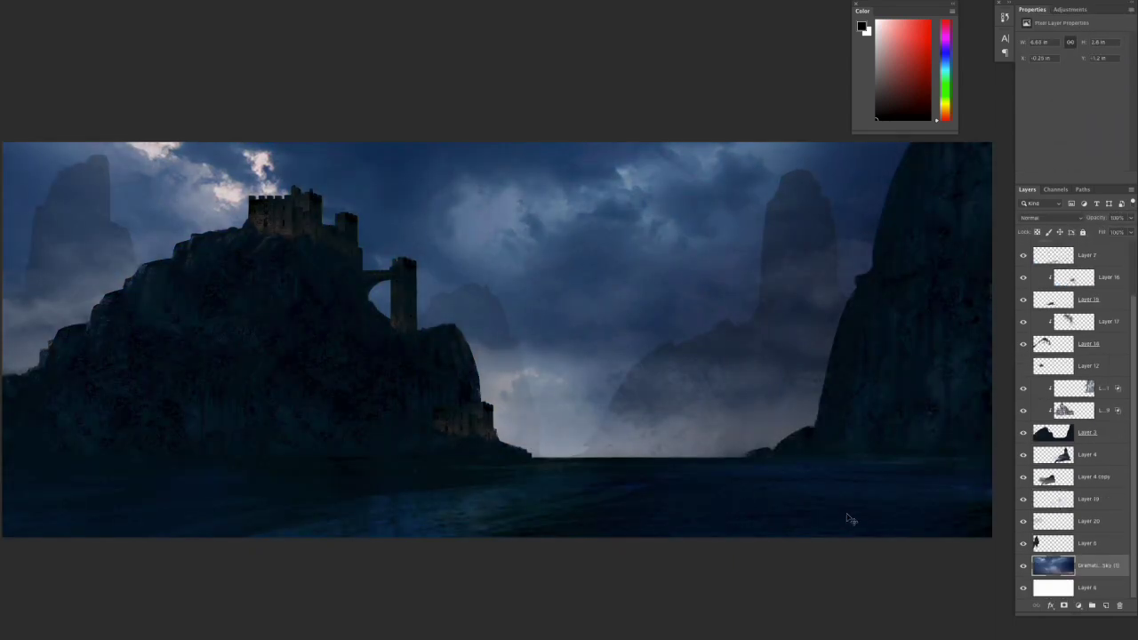
pyautogui.hotkey('ctrl', 'l')
pyautogui.moveTo(931, 551); pyautogui.dragTo(903, 555)
pyautogui.press('Return')
pyautogui.click(1063, 454)
pyautogui.moveTo(1131, 217); pyautogui.dragTo(1108, 232)
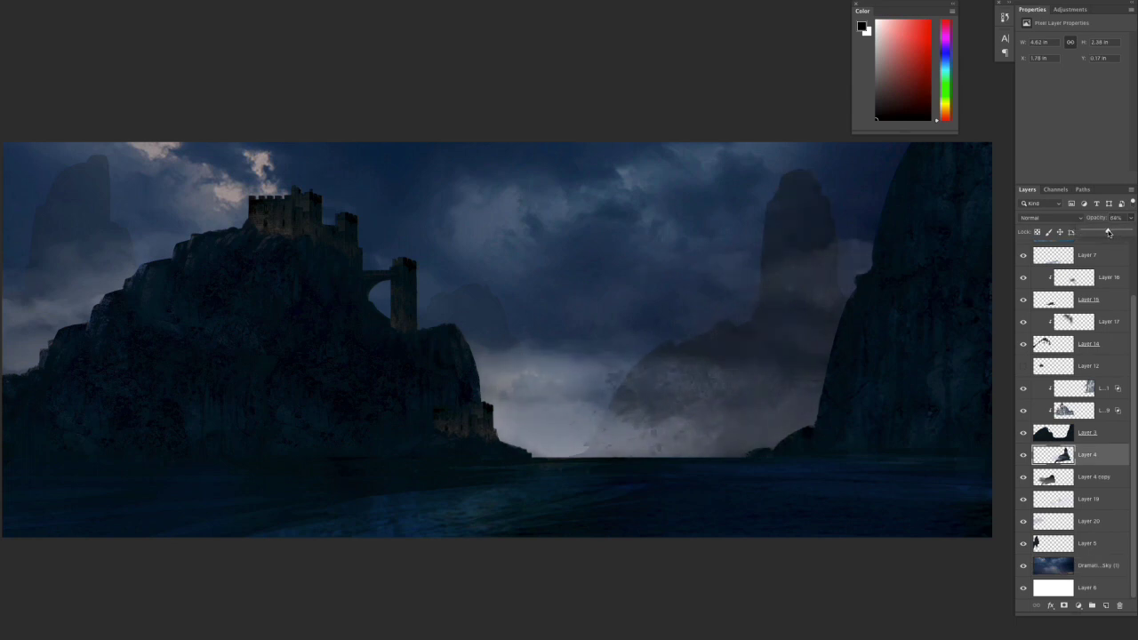
# - Deselect, sample a light blue-grey from the mist, and lasso a small mist patch
pyautogui.hotkey('ctrl', 'd')
pyautogui.press('b')
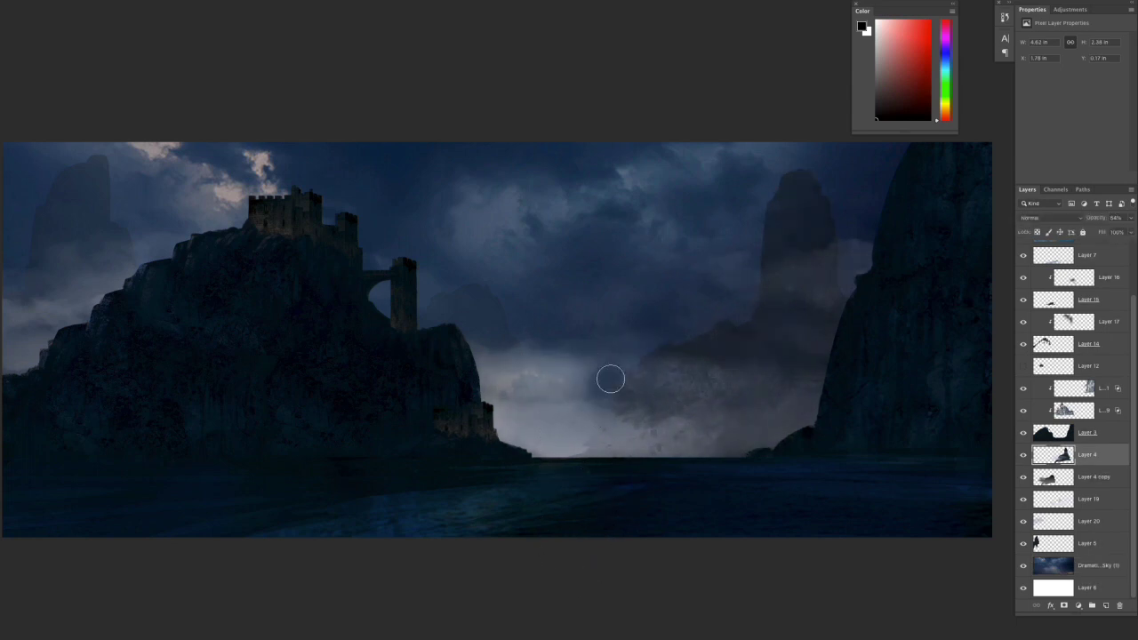
pyautogui.keyDown('alt'); pyautogui.click(611, 380); pyautogui.keyUp('alt')
pyautogui.press('l')
pyautogui.moveTo(624, 380); pyautogui.dragTo(623, 383)
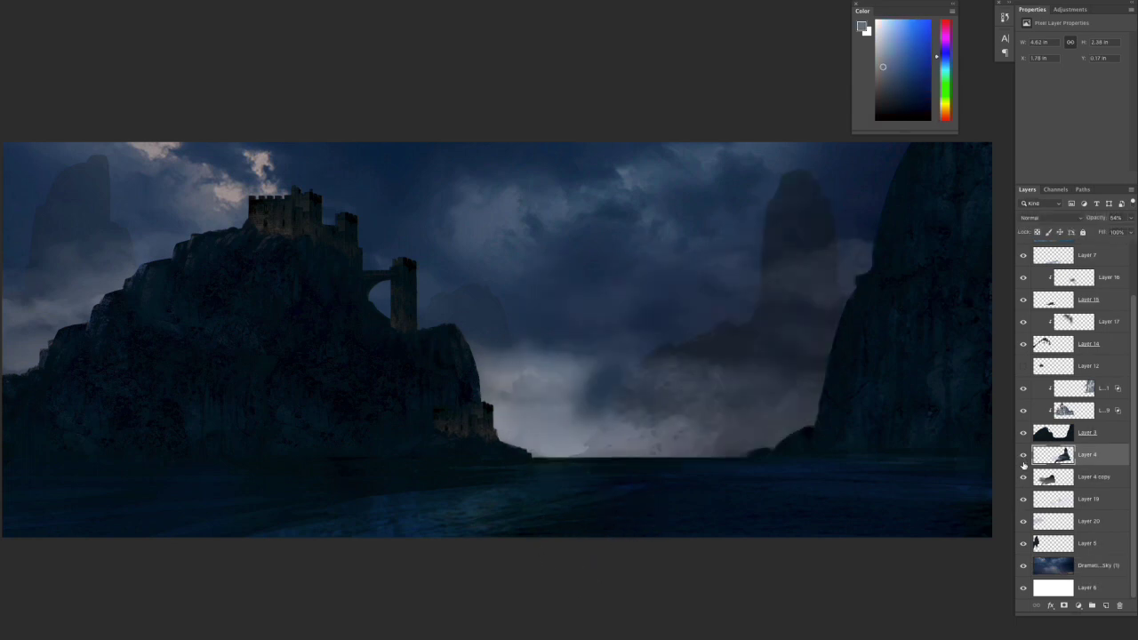
# - Paint a faint, low fog band across the water
pyautogui.moveTo(716, 360); pyautogui.dragTo(841, 360)
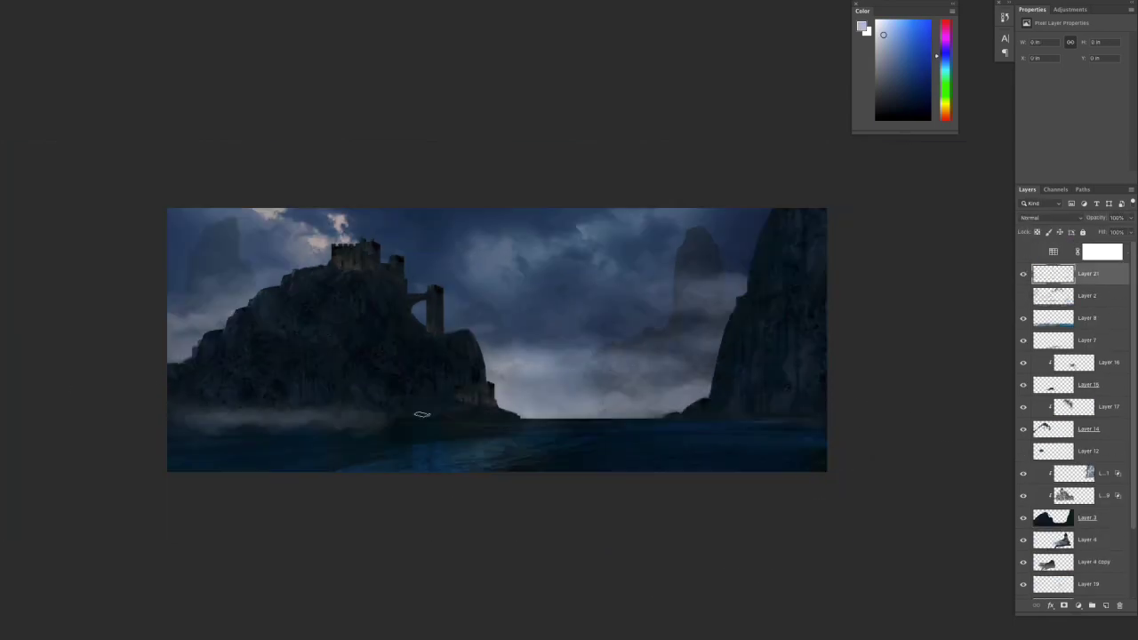
pyautogui.hotkey('ctrl', '0')
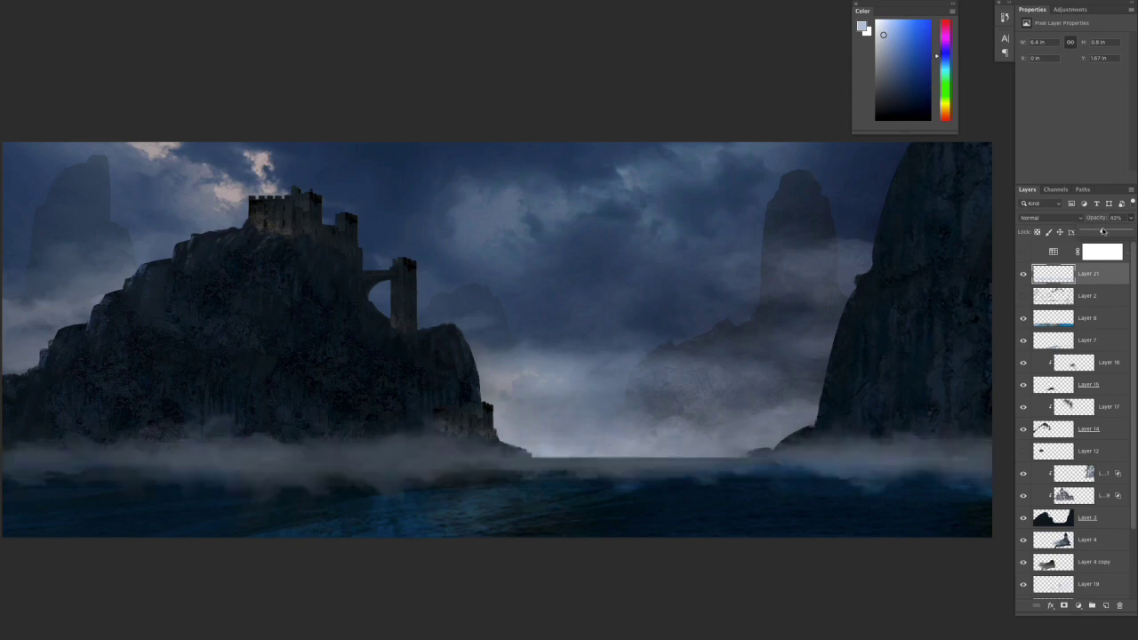
pyautogui.moveTo(1109, 232); pyautogui.dragTo(1089, 232)
# - On a new layer, brush cloud-shaped fog around the bay centre and the left cliff's base
pyautogui.hotkey('ctrl', 'shift', 'alt', 'n')
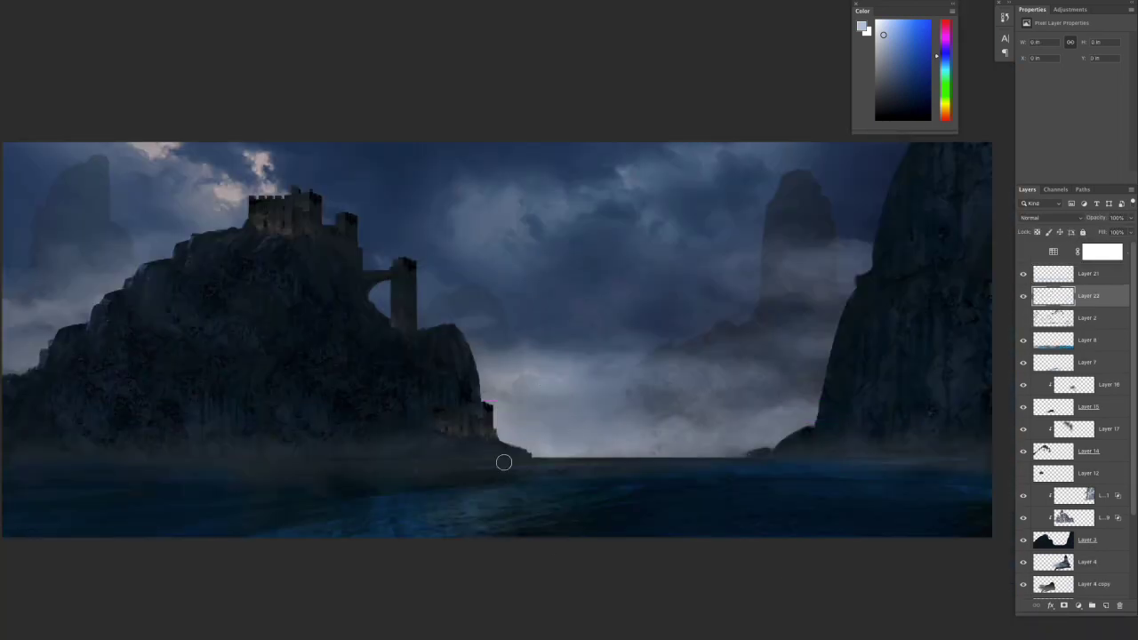
pyautogui.hotkey('ctrl', '-')
pyautogui.hotkey('ctrl', '-')
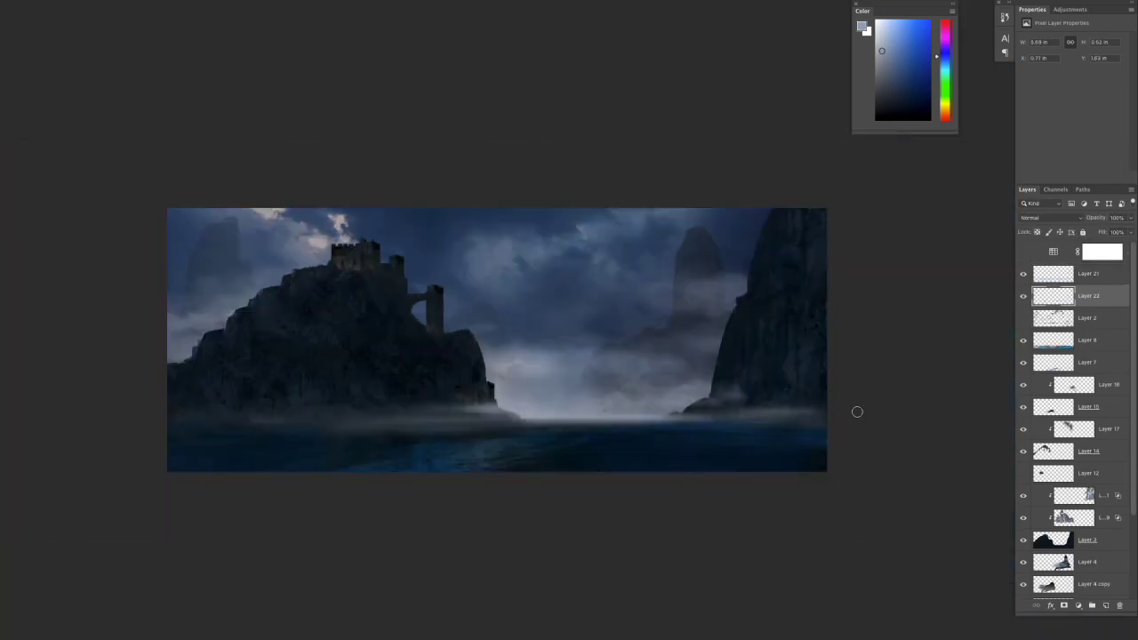
pyautogui.hotkey('ctrl', '+')
pyautogui.press(']')
pyautogui.press(']')
pyautogui.press(']')
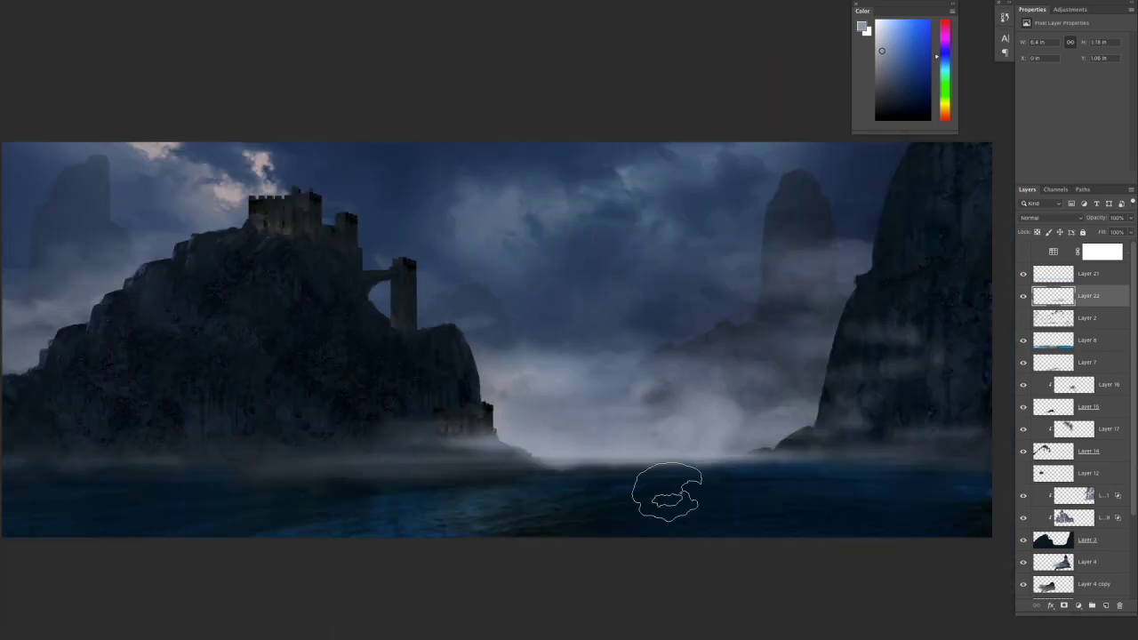
pyautogui.hotkey('ctrl', '-')
pyautogui.moveTo(620, 401); pyautogui.dragTo(780, 338)
pyautogui.hotkey('ctrl', '+')
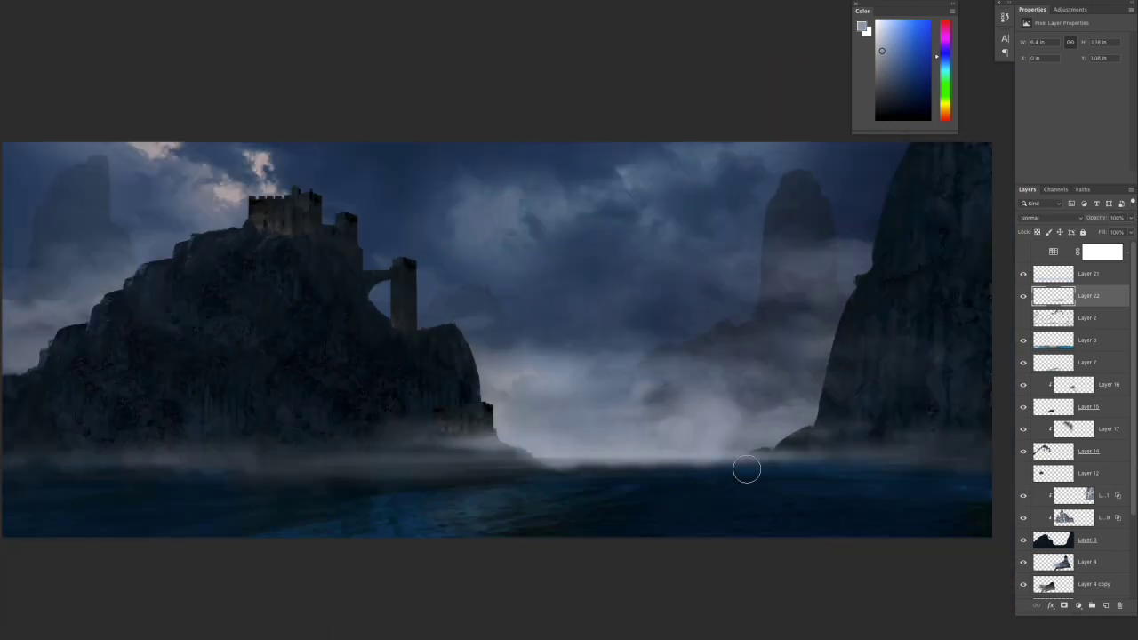
pyautogui.hotkey('ctrl', '-')
pyautogui.hotkey('ctrl', 'z')
pyautogui.moveTo(191, 391)
pyautogui.mouseDown()
pyautogui.moveTo(190, 368)
pyautogui.moveTo(189, 411)
pyautogui.mouseUp()
pyautogui.hotkey('ctrl', '+')
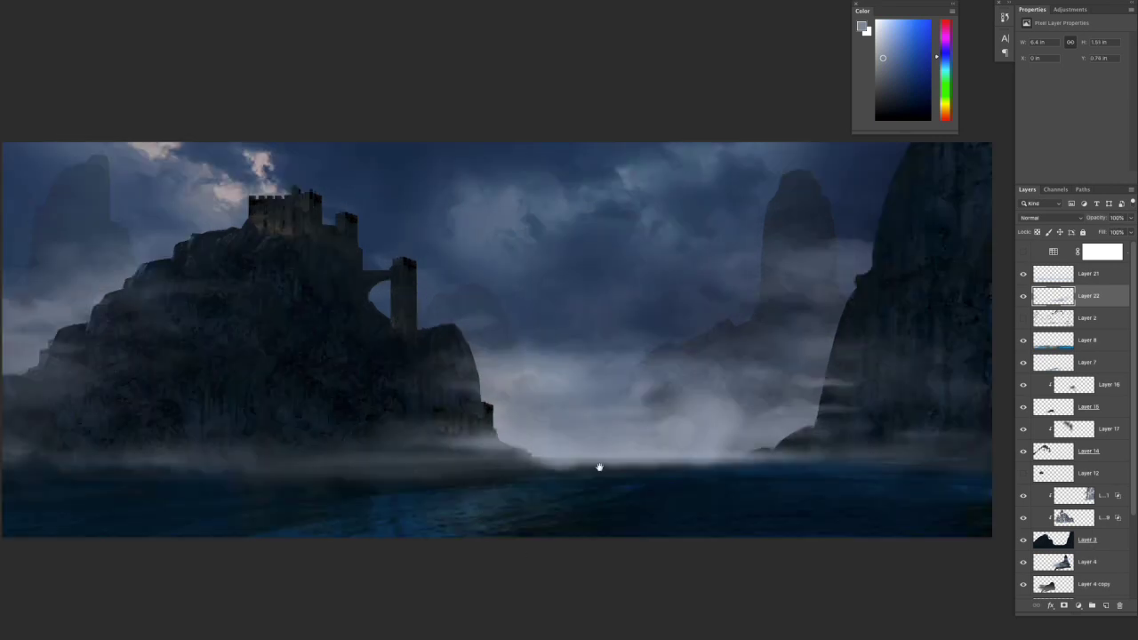
# - Fade Layer 4 to about 78% opacity
pyautogui.keyDown('ctrl'); pyautogui.click(600, 465); pyautogui.keyUp('ctrl')
pyautogui.click(1130, 218)
pyautogui.moveTo(1128, 232); pyautogui.dragTo(1119, 232)
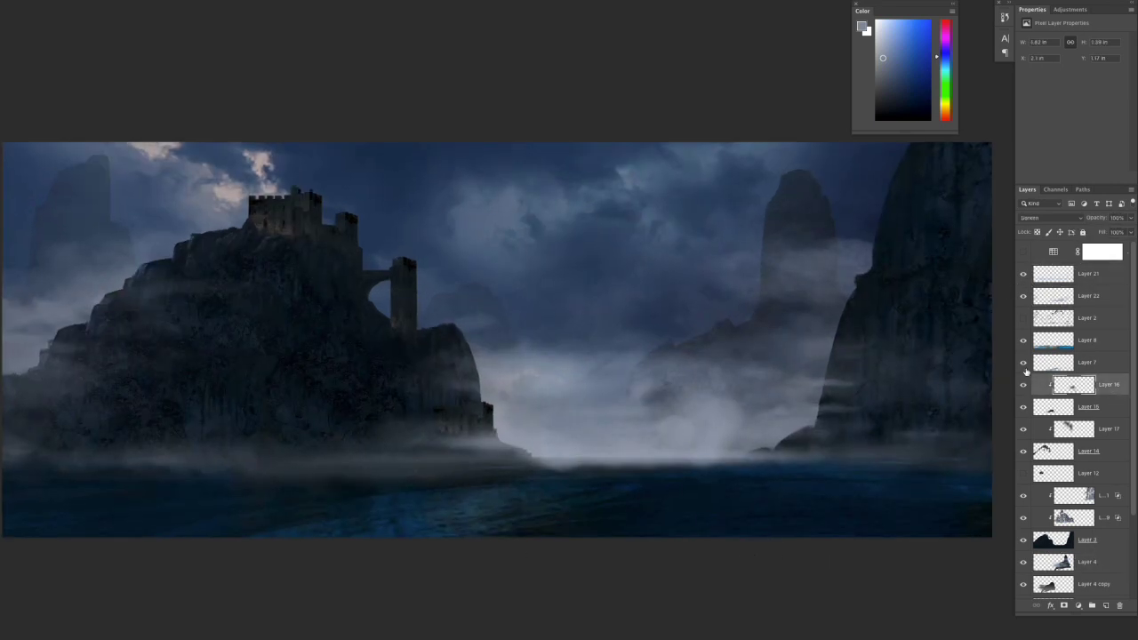
# - Merge Layer 16 through Layer 14 into a single layer
pyautogui.click(1088, 384)
pyautogui.keyDown('shift'); pyautogui.click(1089, 451); pyautogui.keyUp('shift')
pyautogui.hotkey('ctrl', 'e')
pyautogui.hotkey('ctrl', '-')
pyautogui.scroll(3, 826, 419)
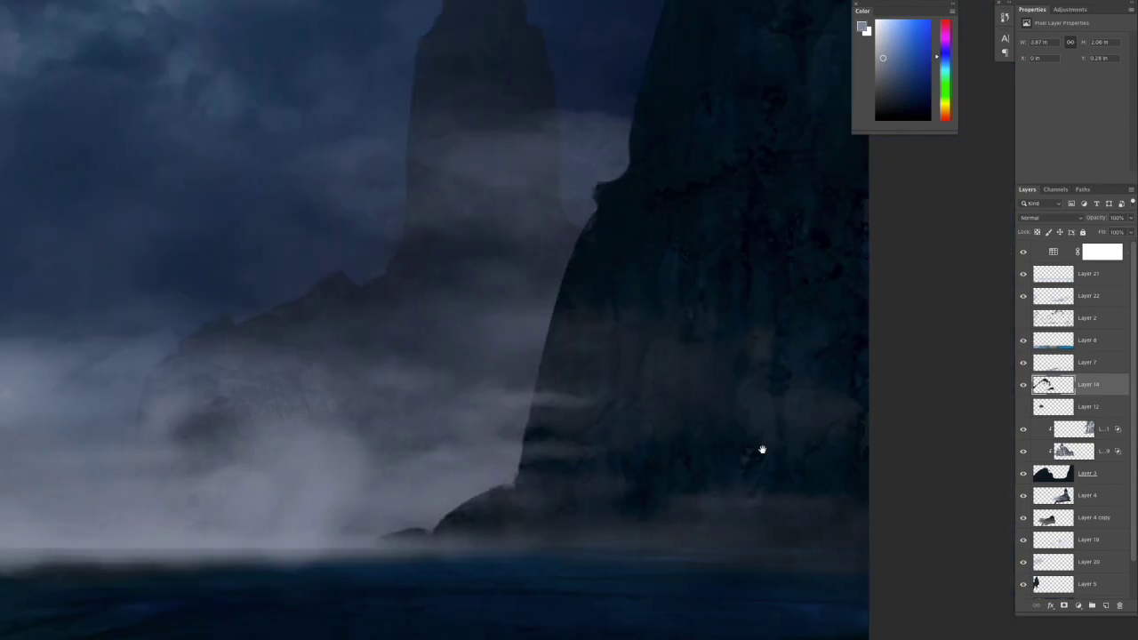
pyautogui.hotkey('ctrl', '0')
# - Make the top fog layer, Layer 21, fainter by lowering its opacity
pyautogui.click(1054, 251)
pyautogui.click(1092, 52)
pyautogui.click(1089, 74)
pyautogui.moveTo(1128, 232); pyautogui.dragTo(1113, 233)
# - Add an Overlay layer above Layer 21 and prepare a small pale-yellow brush for the castle glow
pyautogui.hotkey('ctrl', 'shift', 'alt', 'n')
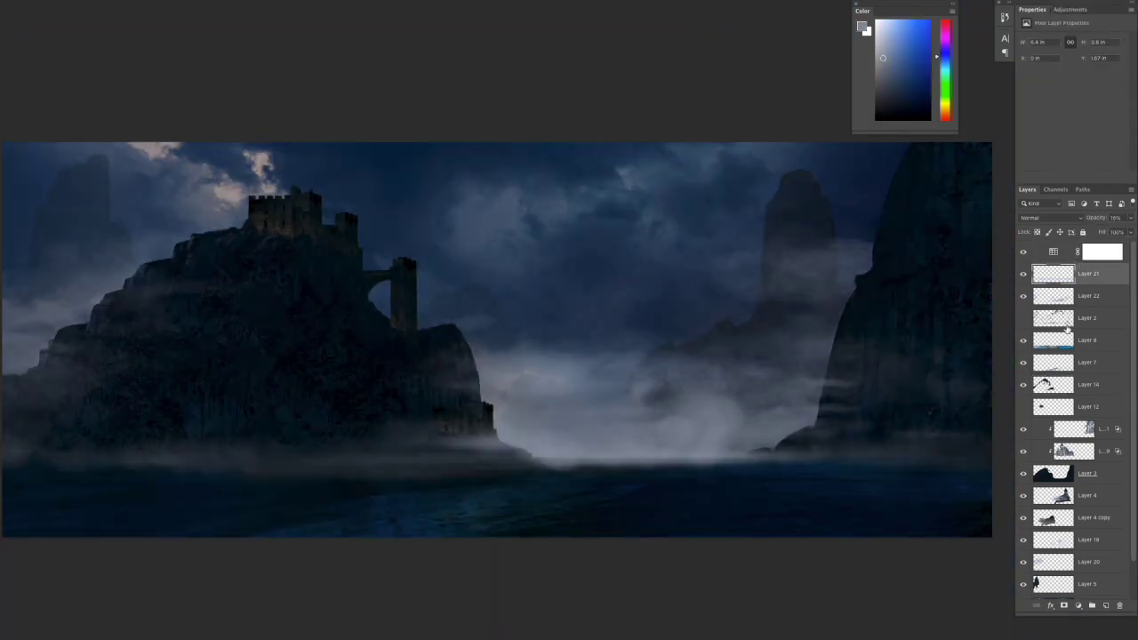
pyautogui.click(1050, 218)
pyautogui.click(1045, 326)
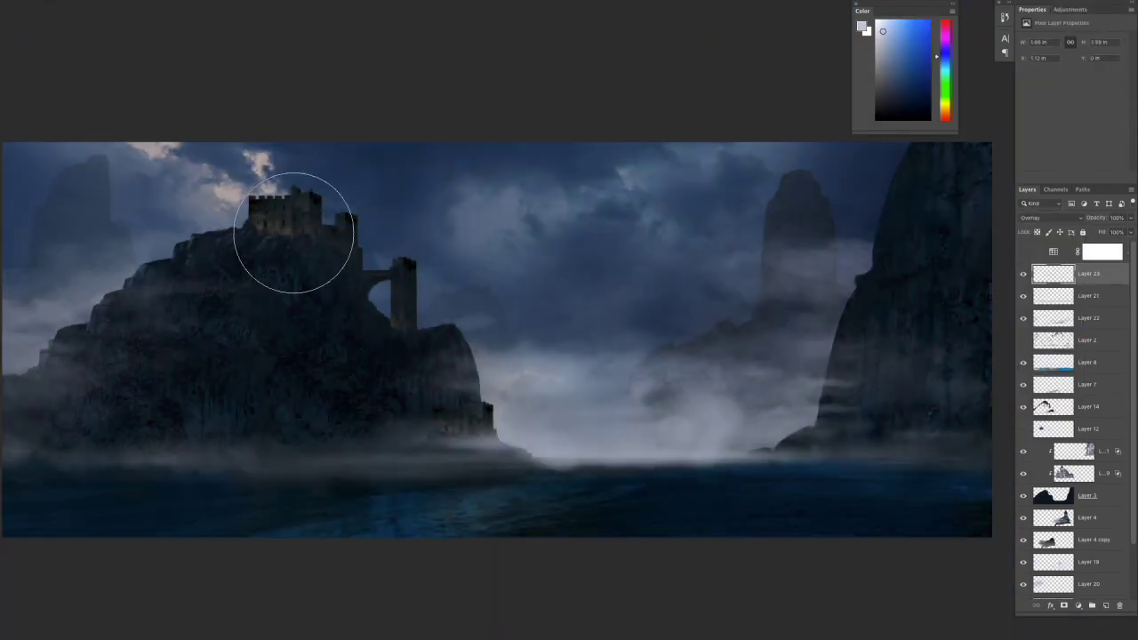
pyautogui.keyDown('alt'); pyautogui.click(267, 204); pyautogui.keyUp('alt')
pyautogui.press('[')
pyautogui.press('[')
pyautogui.press('[')
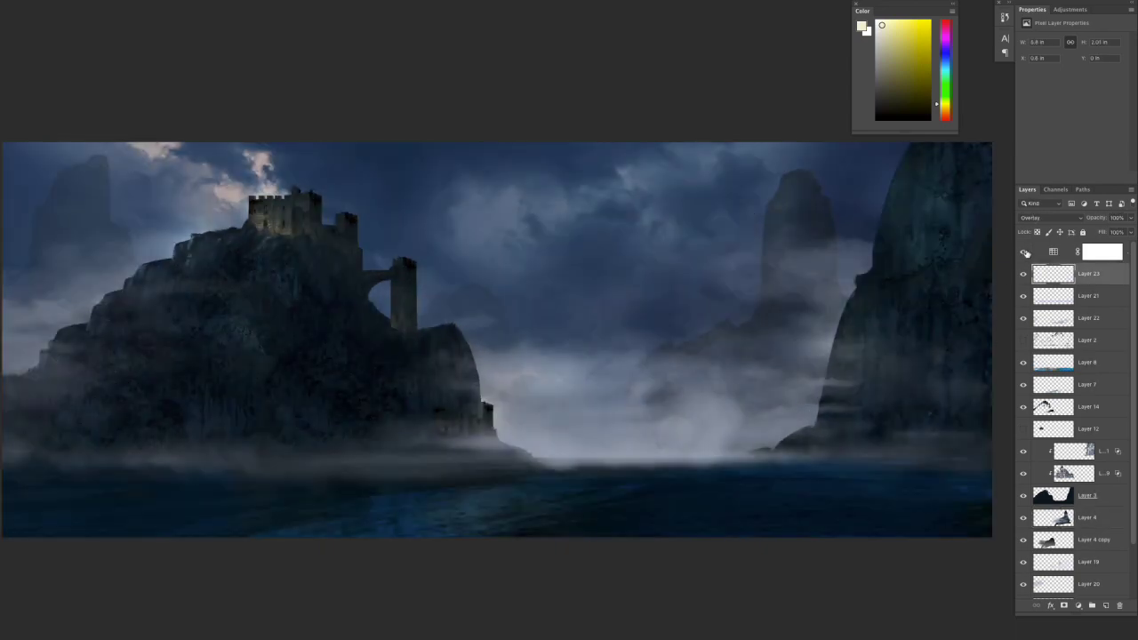
pyautogui.keyDown('alt'); pyautogui.click(276, 224); pyautogui.keyUp('alt')
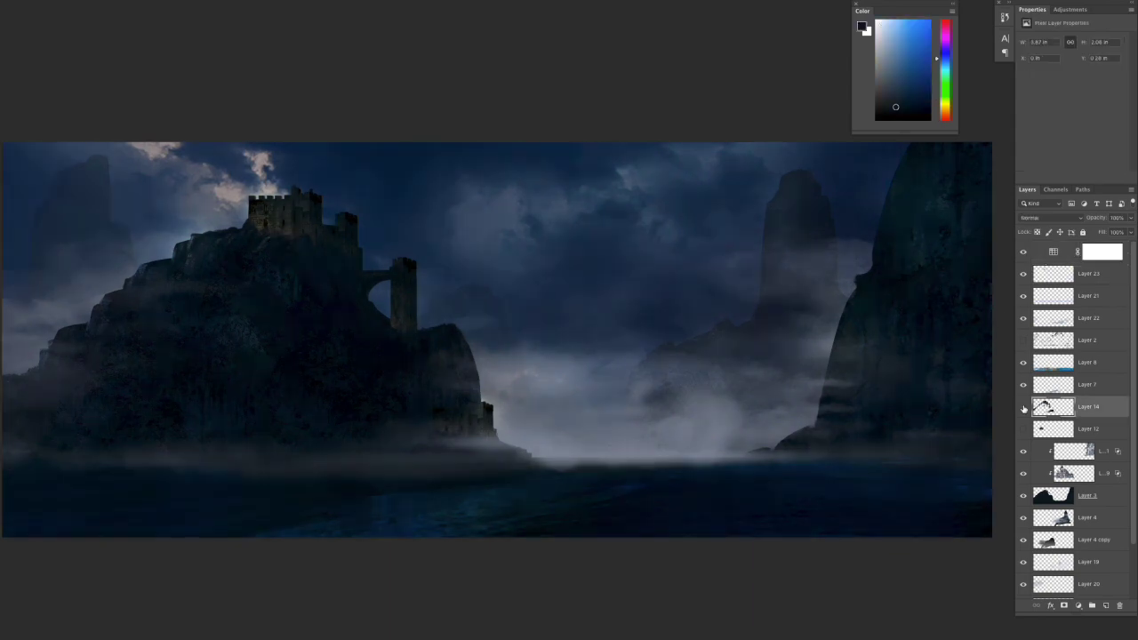
# - On a new Linear Dodge (Add) layer, paint three orange window lights on the tower
pyautogui.click(1052, 218)
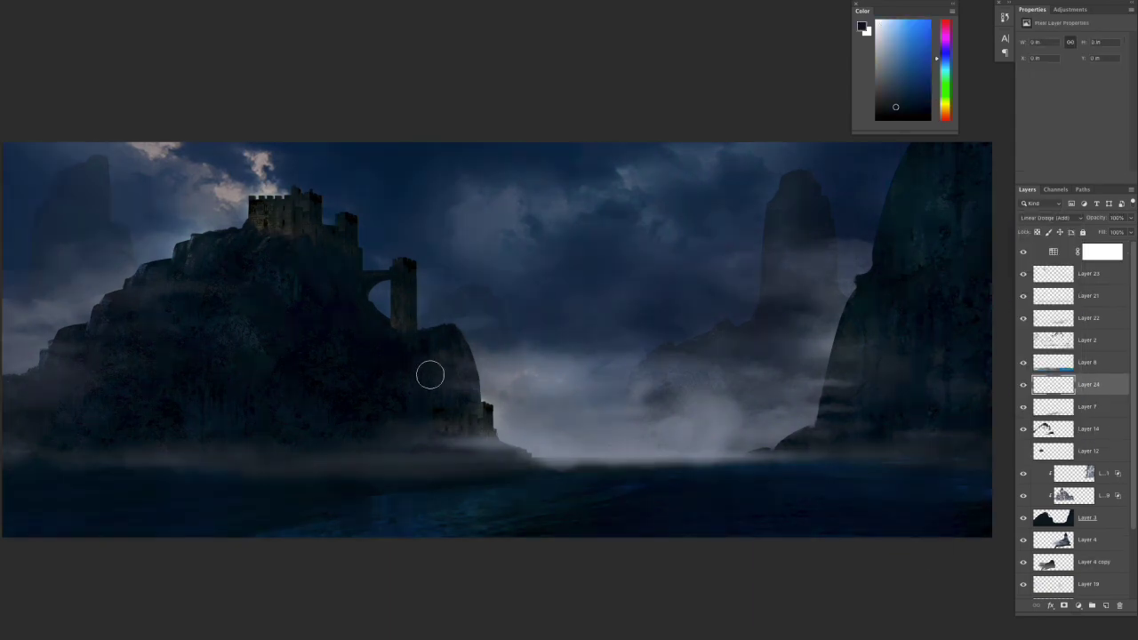
pyautogui.click(978, 317)
pyautogui.scroll(3, 554, 401)
pyautogui.moveTo(578, 354); pyautogui.dragTo(578, 369)
pyautogui.scroll(2, 578, 369)
pyautogui.moveTo(453, 398); pyautogui.dragTo(454, 423)
pyautogui.moveTo(454, 446); pyautogui.dragTo(454, 469)
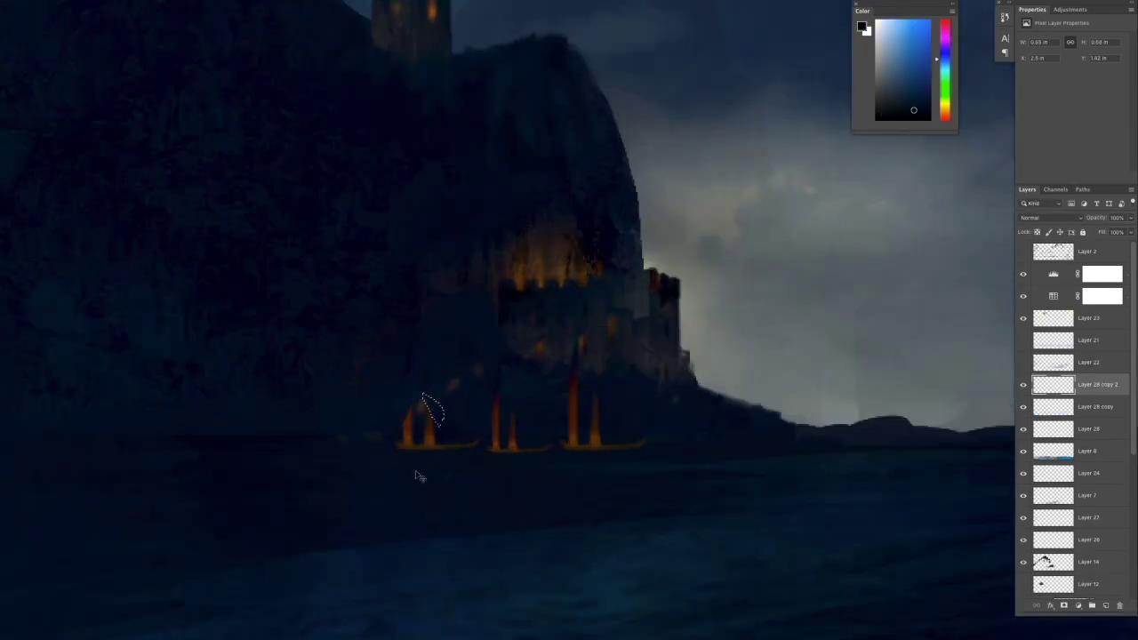
# - Flip a boat copy below as a Lighten reflection under the boats, add a sail, and fade the reflections
pyautogui.click(1024, 407)
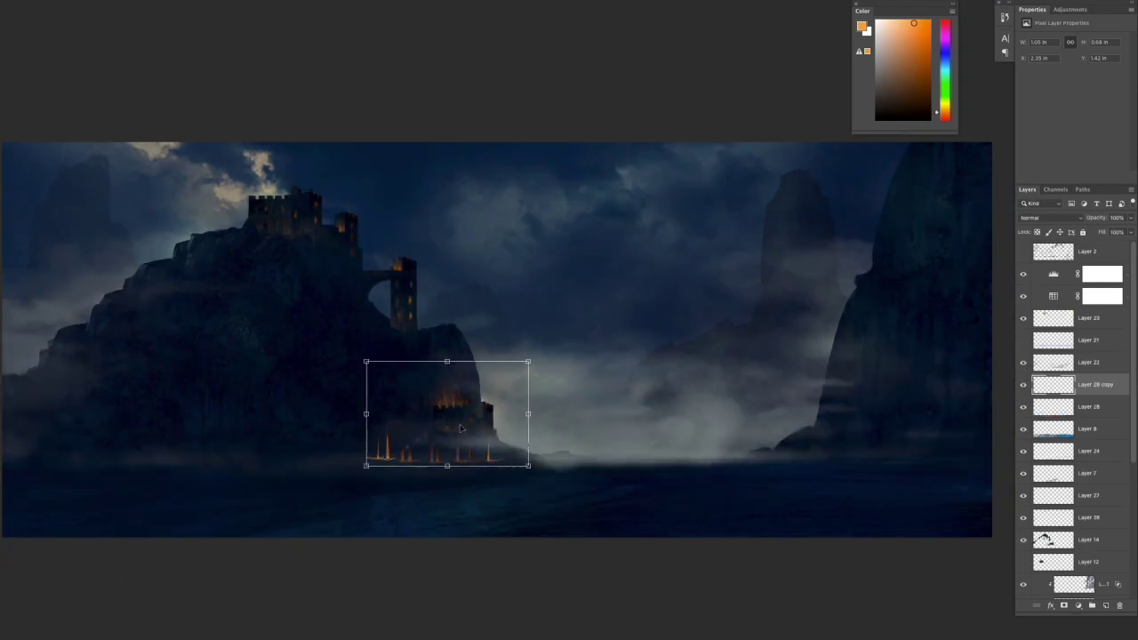
pyautogui.moveTo(446, 362); pyautogui.dragTo(447, 559)
pyautogui.press('Return')
pyautogui.click(1053, 218)
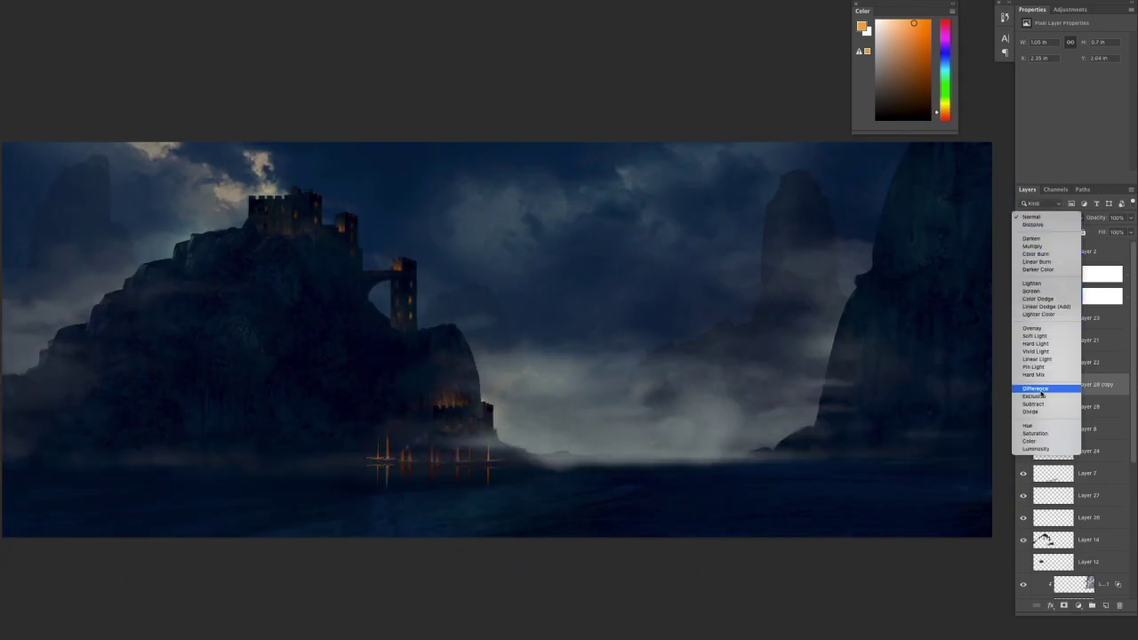
pyautogui.click(1049, 282)
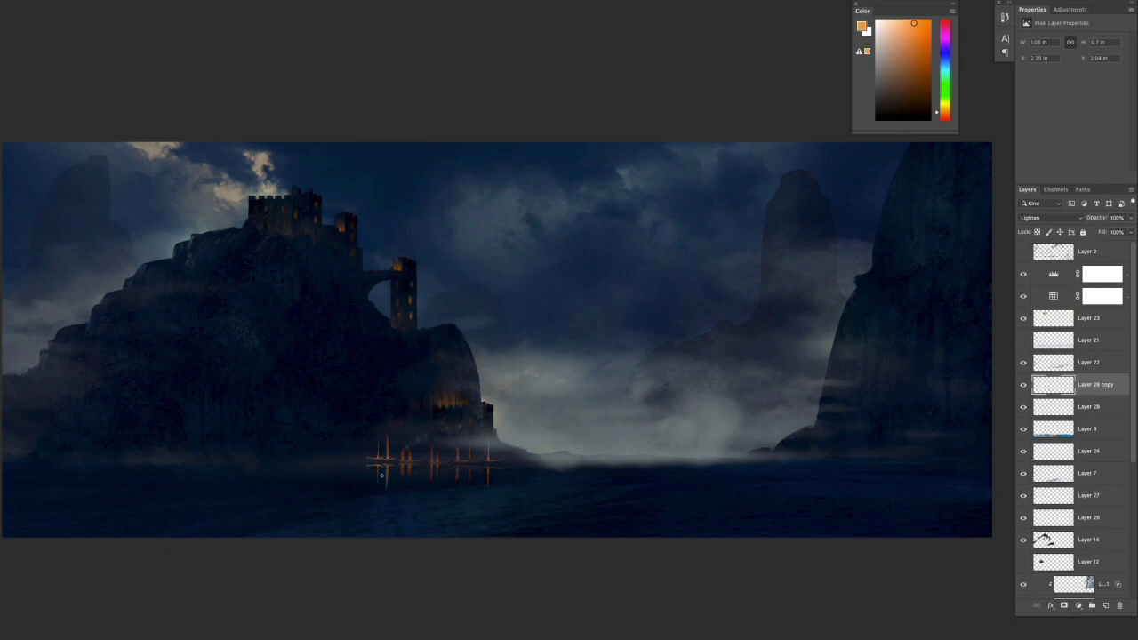
pyautogui.scroll(3, 453, 537)
pyautogui.hotkey('ctrl', '[')
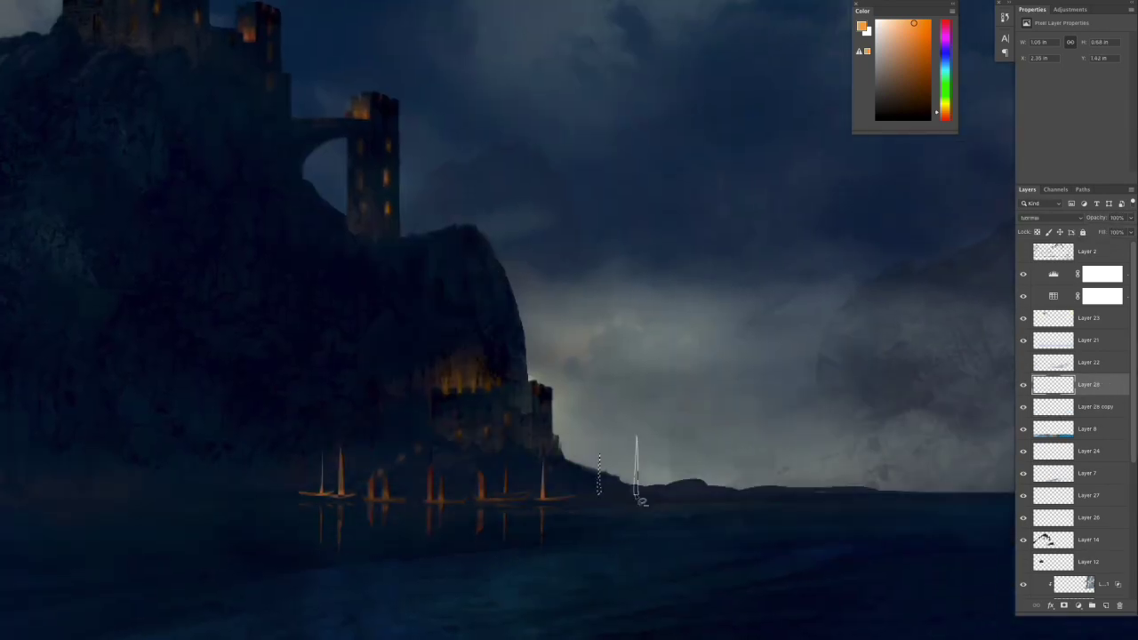
pyautogui.moveTo(406, 502); pyautogui.dragTo(412, 507)
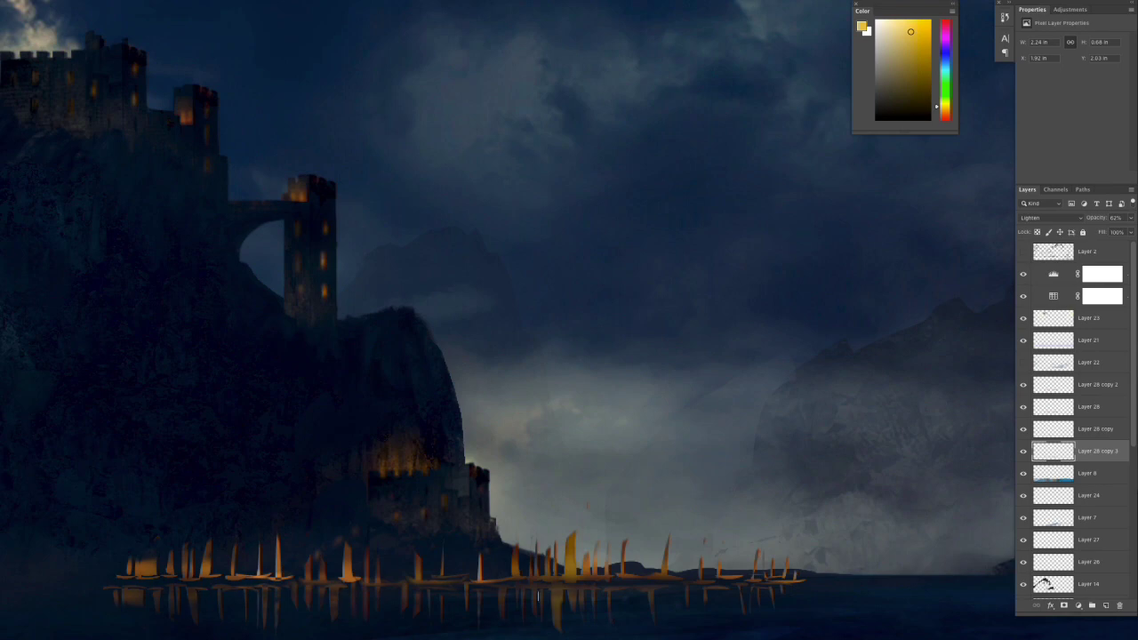
pyautogui.moveTo(1129, 231); pyautogui.dragTo(1113, 232)
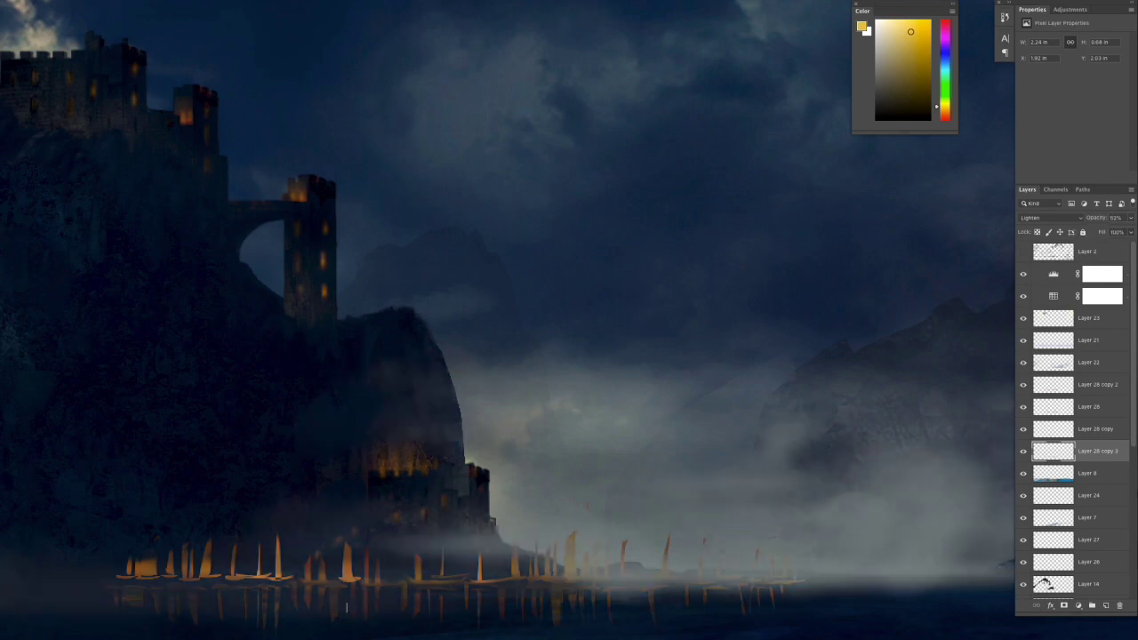
# - Merge the boat copy into Layer 28 and create a new layer for the harbor glow
pyautogui.hotkey('ctrl', '0')
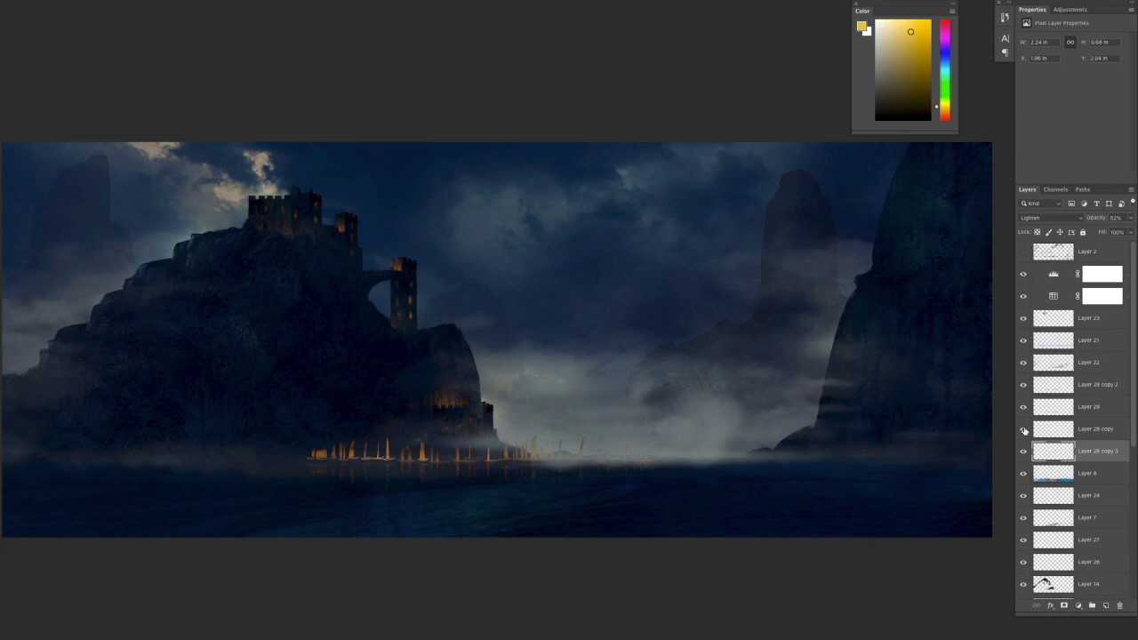
pyautogui.click(1094, 384)
pyautogui.hotkey('ctrl', 'e')
pyautogui.press('d')
pyautogui.keyDown('ctrl'); pyautogui.click(1053, 384); pyautogui.keyUp('ctrl')
pyautogui.hotkey('ctrl', 'j')
pyautogui.hotkey('ctrl', '+')
# - Make an orange Linear Dodge (Add) glow layer, shifted toward red with Color Balance
pyautogui.keyDown('alt'); pyautogui.click(492, 496); pyautogui.keyUp('alt')
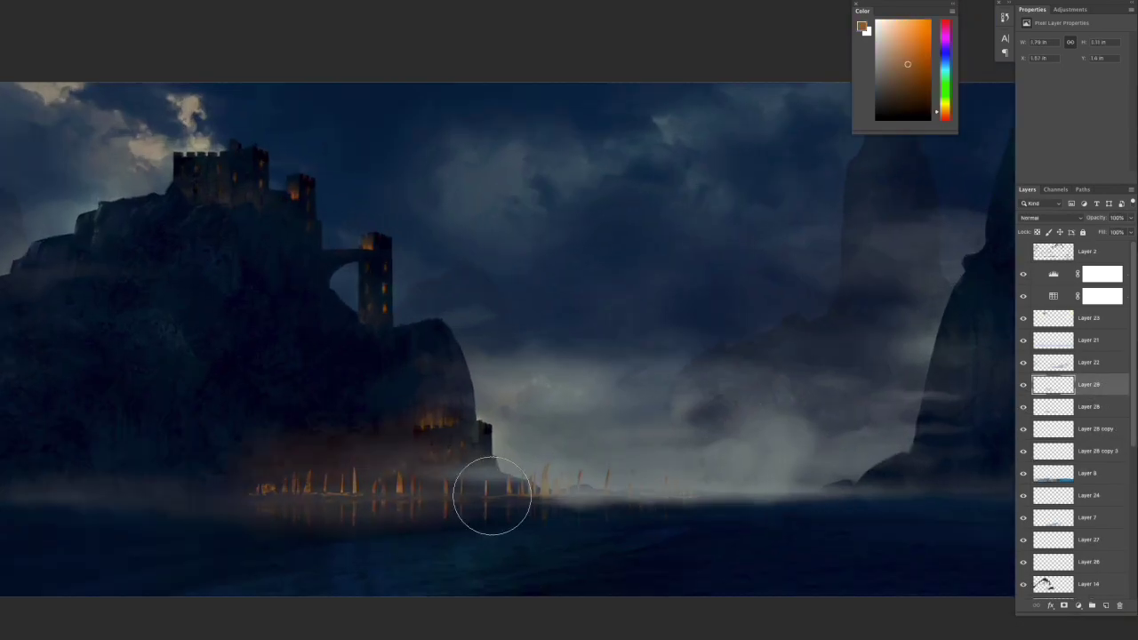
pyautogui.click(1052, 217)
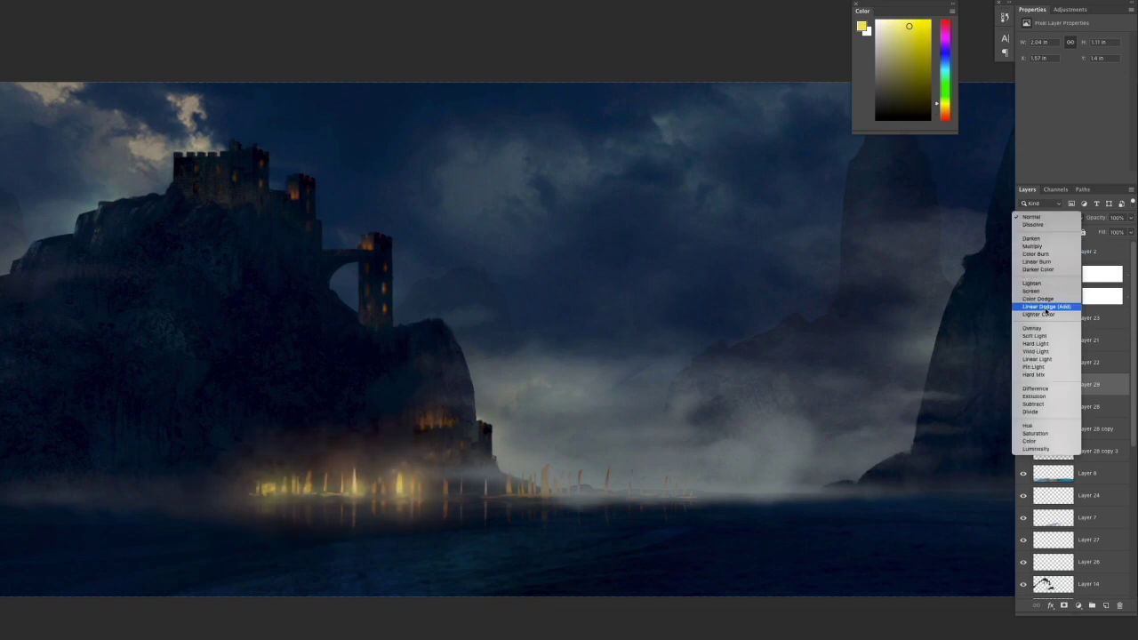
pyautogui.click(1047, 306)
pyautogui.hotkey('ctrl', 'b')
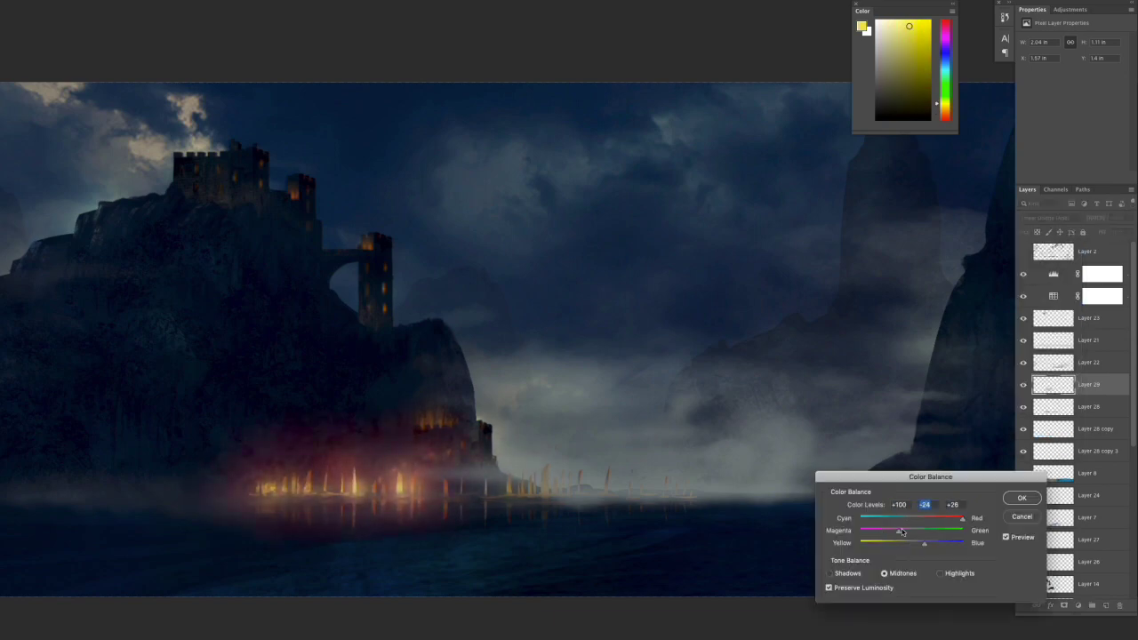
pyautogui.press('Return')
pyautogui.hotkey('ctrl', 'j')
pyautogui.keyDown('alt'); pyautogui.click(435, 516); pyautogui.keyUp('alt')
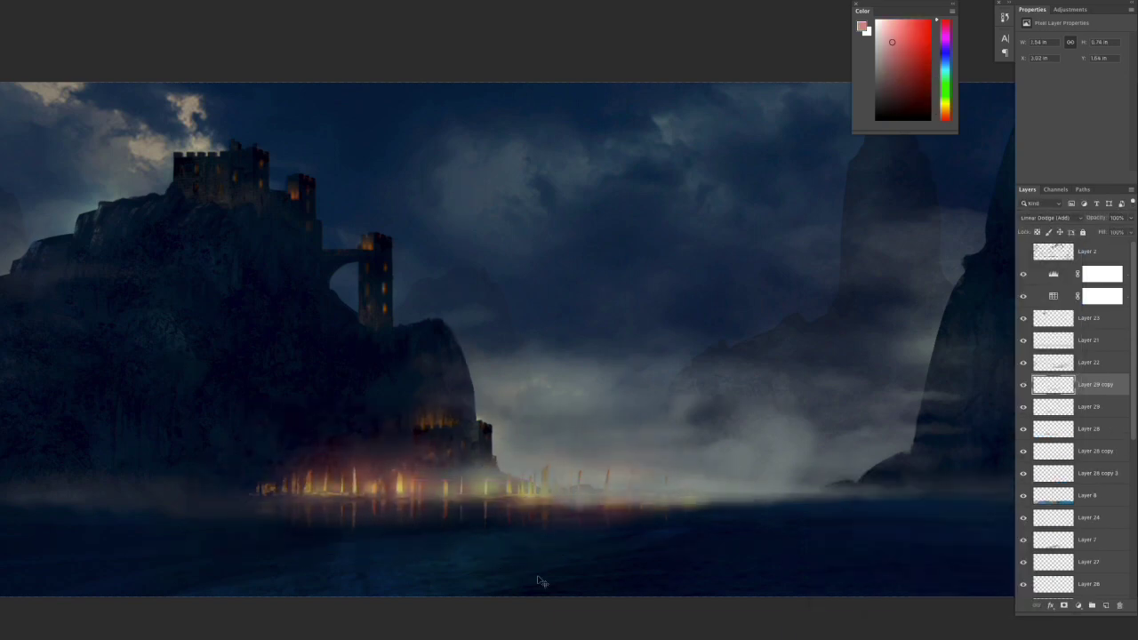
# - Move a duplicate glow up onto the mist and erase the stray glow streak over the water
pyautogui.hotkey('ctrl', '-')
pyautogui.hotkey('ctrl', '0')
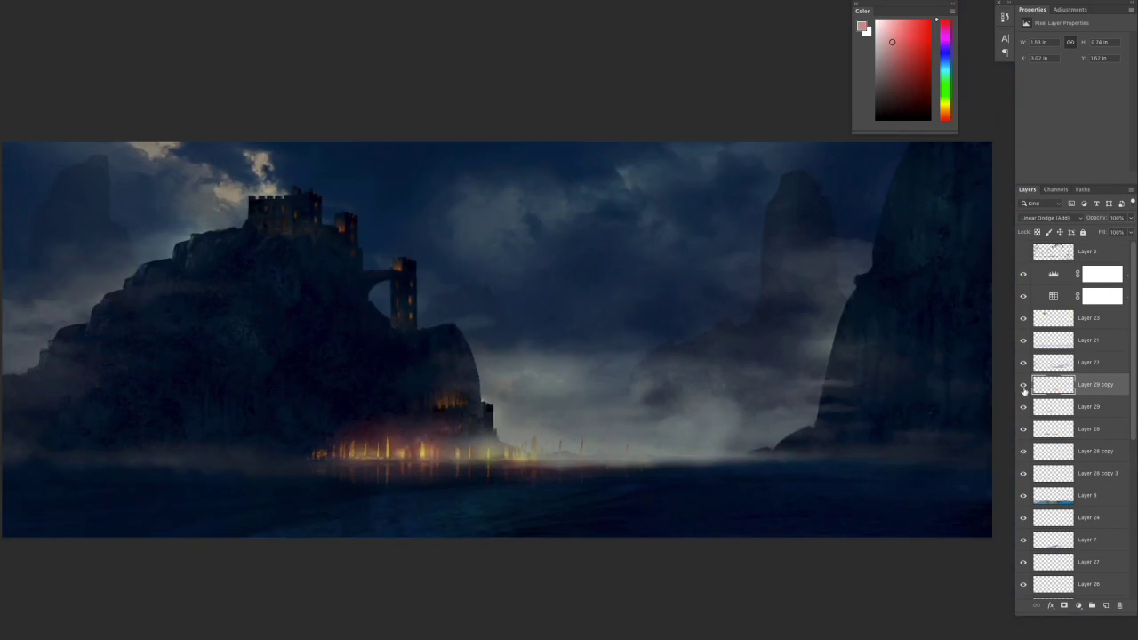
pyautogui.hotkey('ctrl', 'j')
pyautogui.hotkey('ctrl', '+')
pyautogui.moveTo(549, 498); pyautogui.dragTo(573, 472)
pyautogui.hotkey('ctrl', '-')
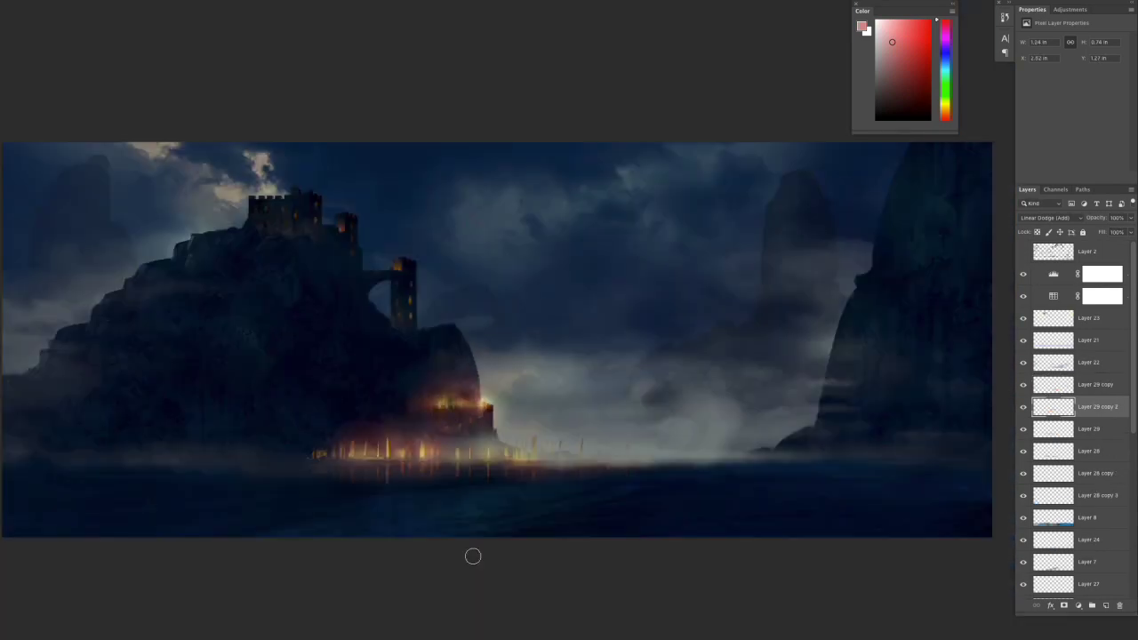
pyautogui.hotkey('ctrl', '0')
pyautogui.press(']')
pyautogui.press(']')
pyautogui.press(']')
pyautogui.moveTo(532, 402); pyautogui.dragTo(613, 400)
# - Place another glow copy on the castle's arch bridge and lower the other copy to 67% opacity
pyautogui.hotkey('ctrl', 'j')
pyautogui.hotkey('ctrl', '+')
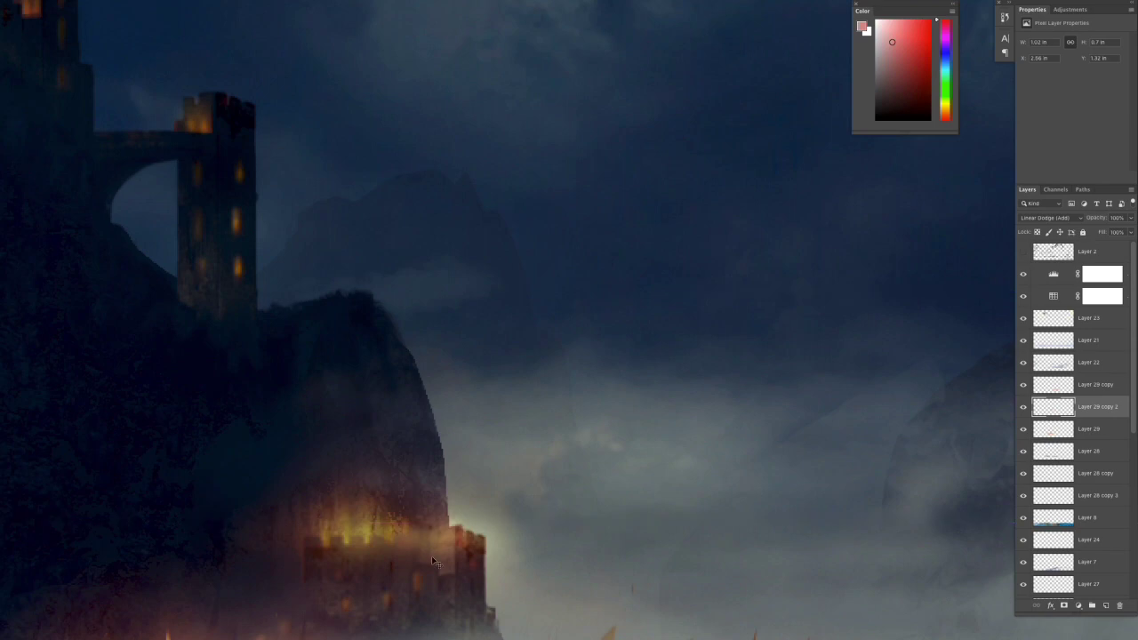
pyautogui.moveTo(431, 556); pyautogui.dragTo(184, 97)
pyautogui.hotkey('ctrl', '0')
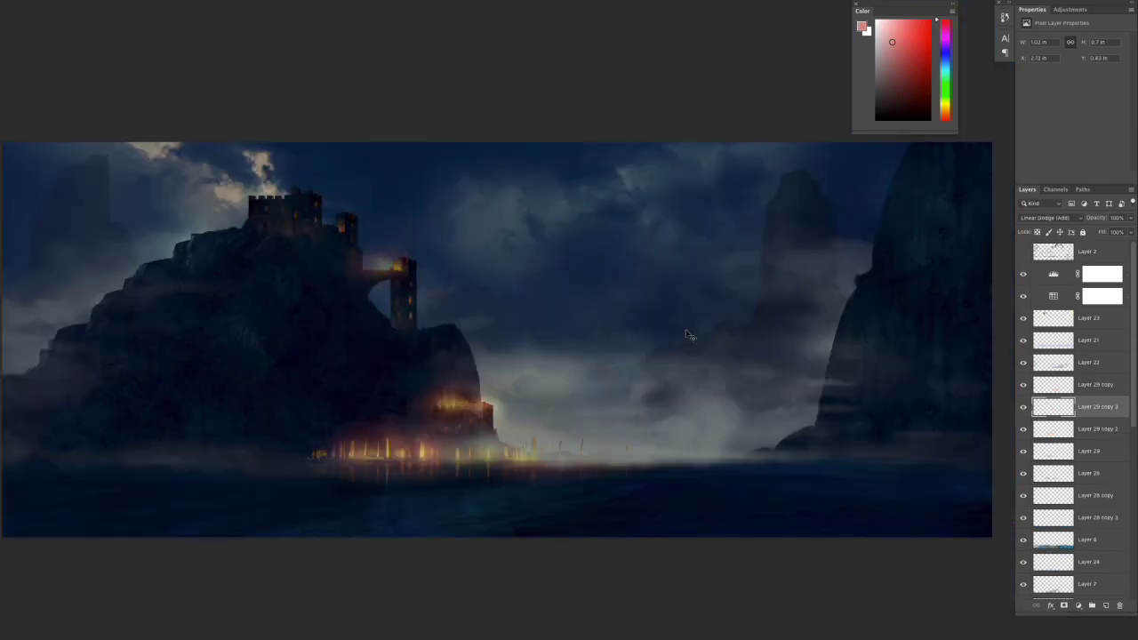
pyautogui.hotkey('alt', ']')
pyautogui.hotkey('alt', '[')
pyautogui.hotkey('alt', '[')
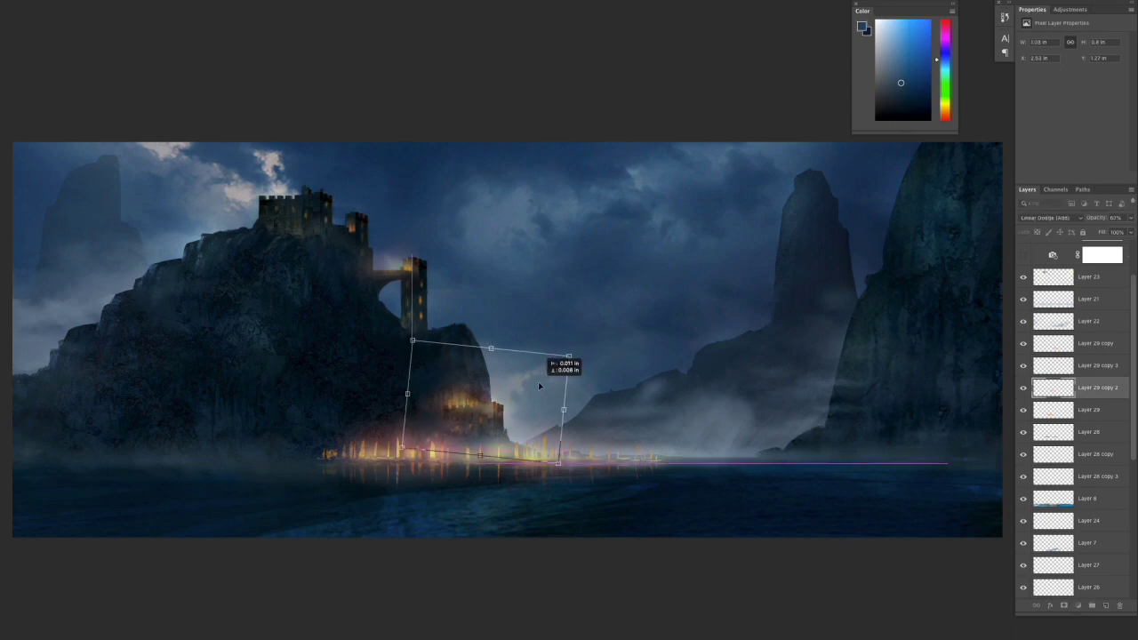
# - Copy the harbor lights to the left and add a vertically flipped reflection of them
pyautogui.click(1023, 322)
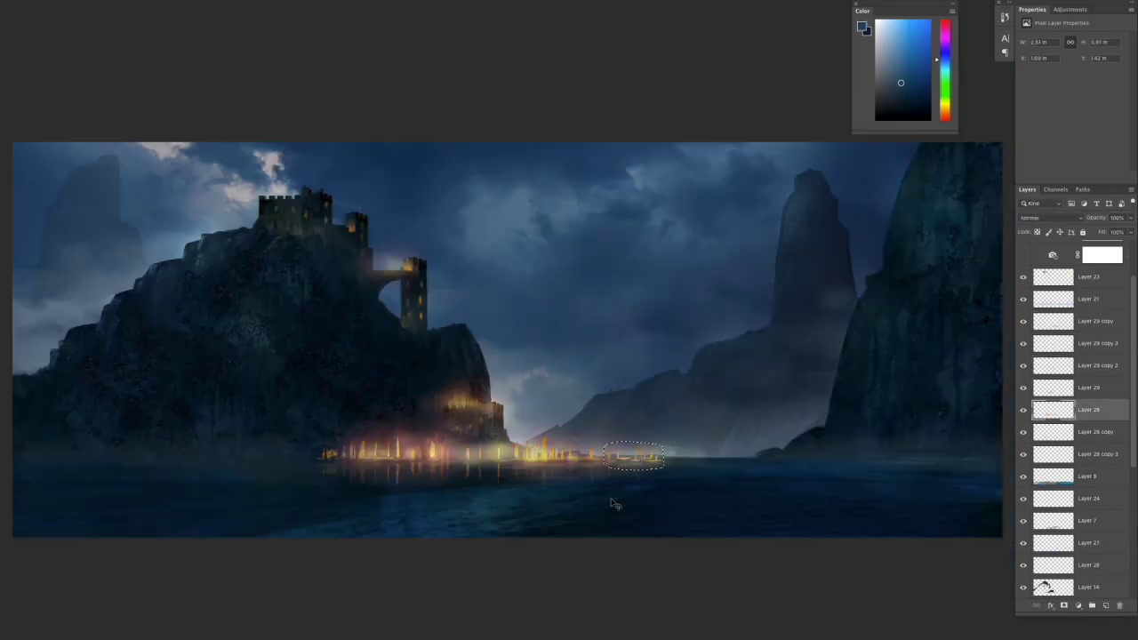
pyautogui.hotkey('ctrl', 'j')
pyautogui.moveTo(612, 504); pyautogui.dragTo(291, 460)
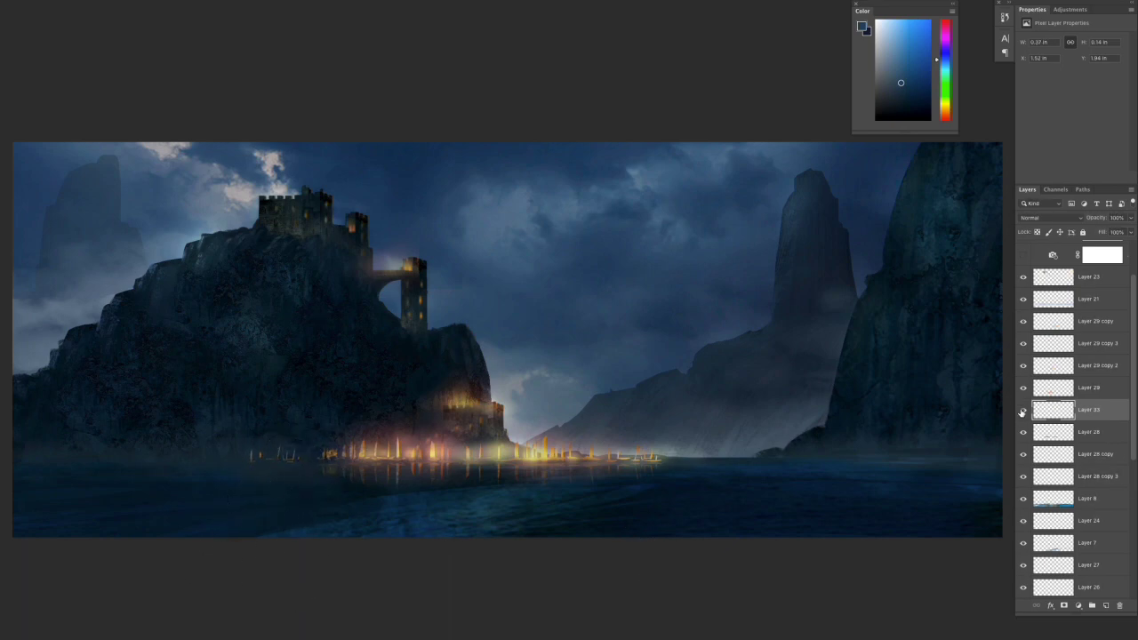
pyautogui.click(1032, 435)
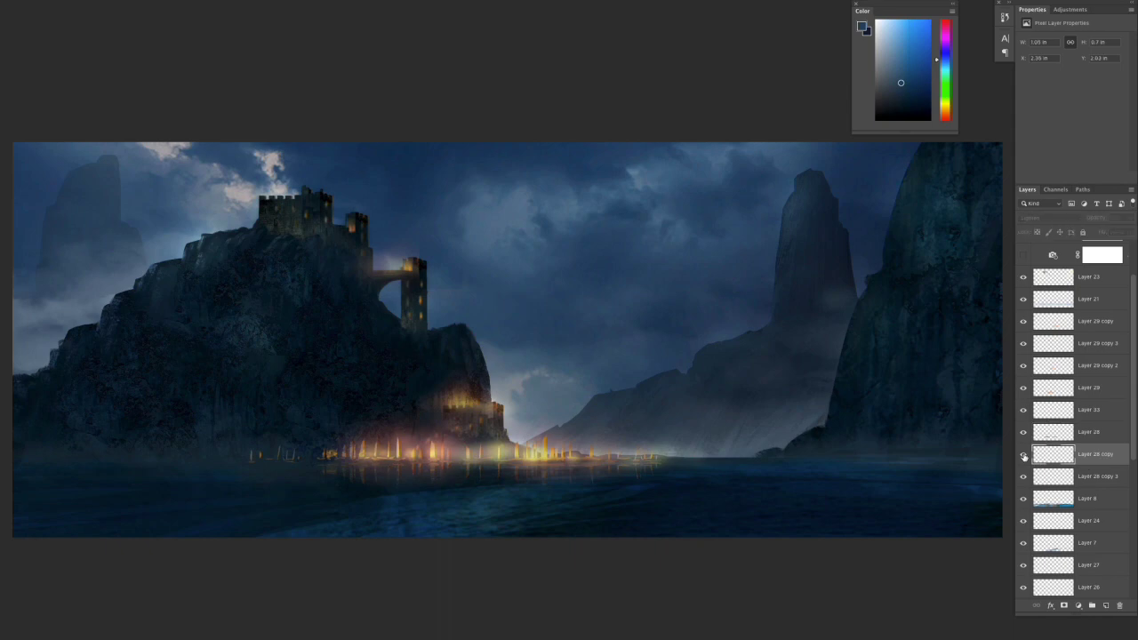
pyautogui.click(1027, 414)
pyautogui.hotkey('ctrl', 'j')
pyautogui.hotkey('ctrl', 't')
pyautogui.rightClick(246, 445)
pyautogui.click(293, 578)
pyautogui.press('Return')
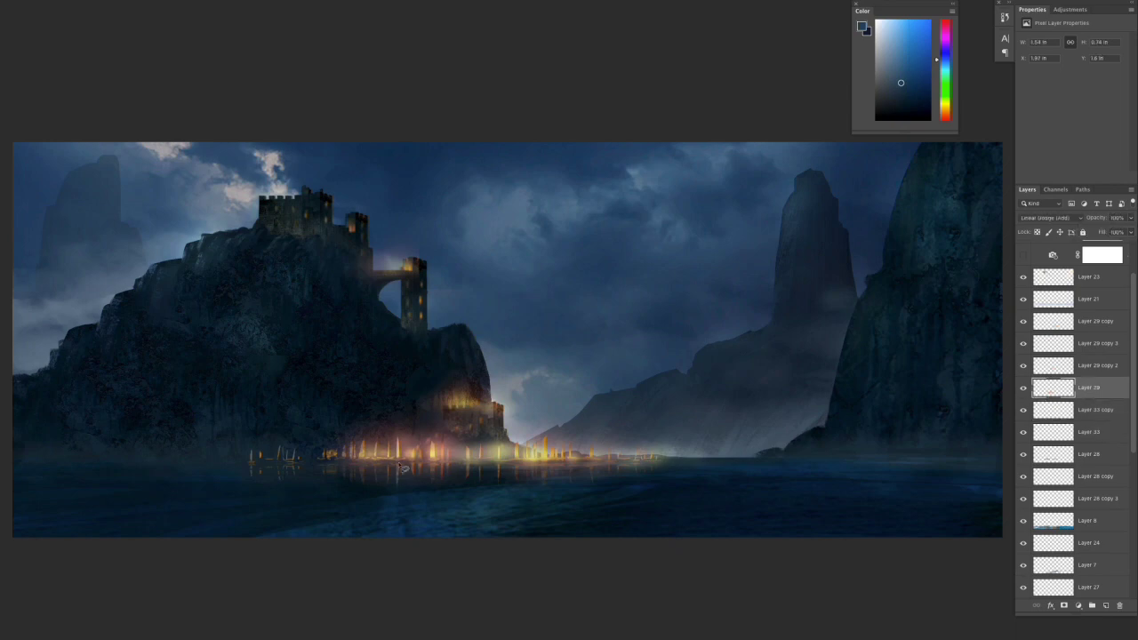
# - Position the pink glow over the left harbor lights
pyautogui.hotkey('ctrl', 't')
pyautogui.rightClick(258, 453)
pyautogui.press('Escape')
pyautogui.hotkey('ctrl', 'z')
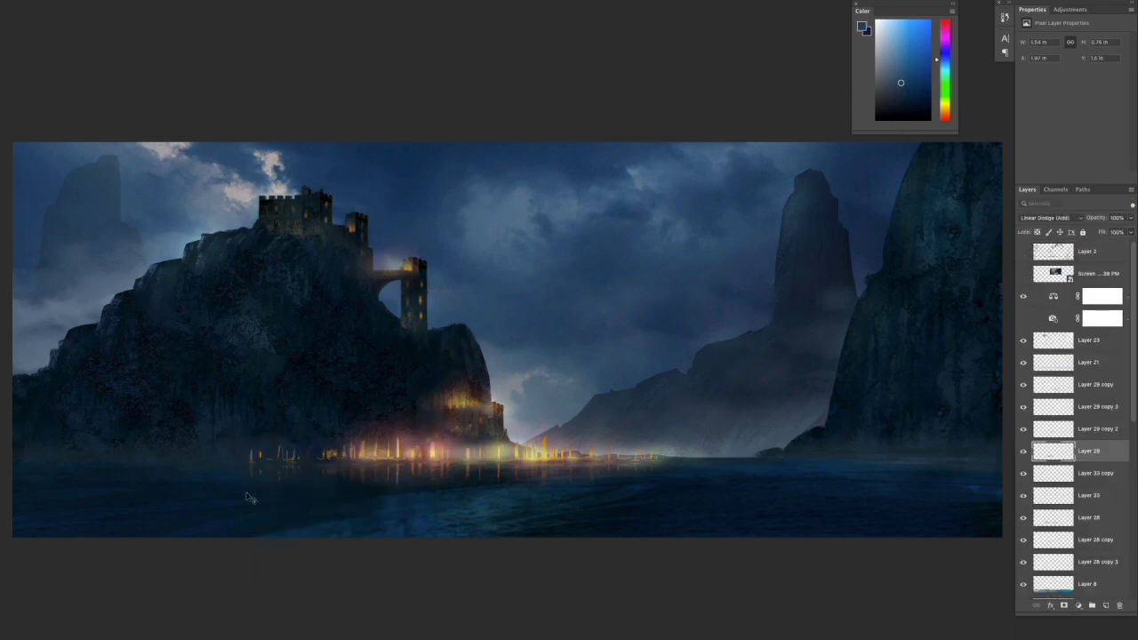
pyautogui.hotkey('ctrl', 'shift', 'z')
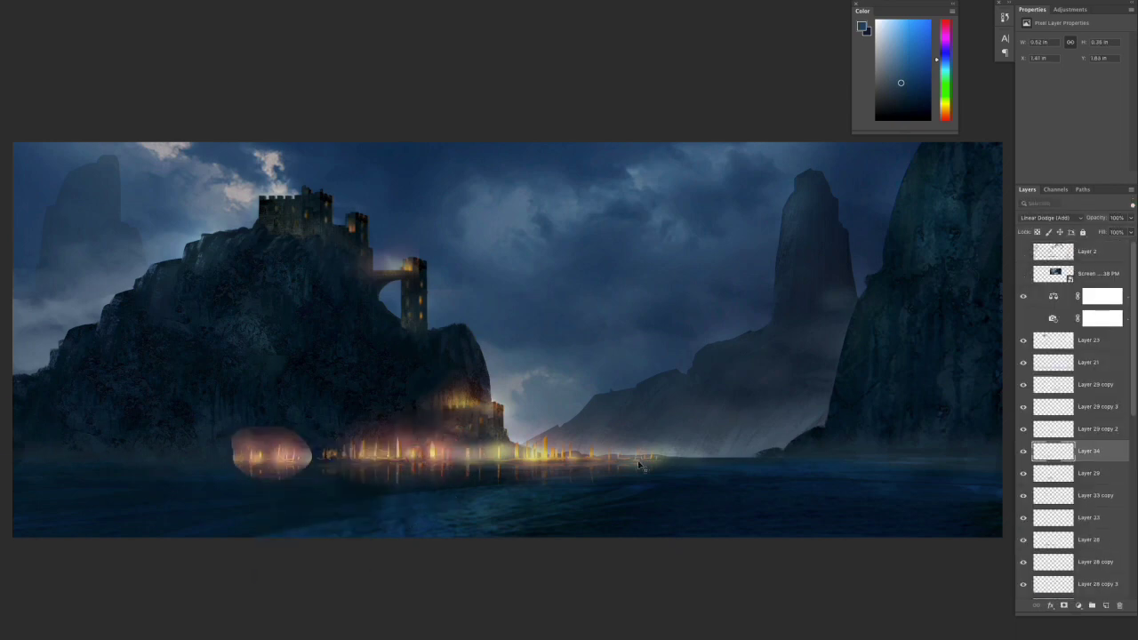
pyautogui.moveTo(237, 481); pyautogui.dragTo(277, 479)
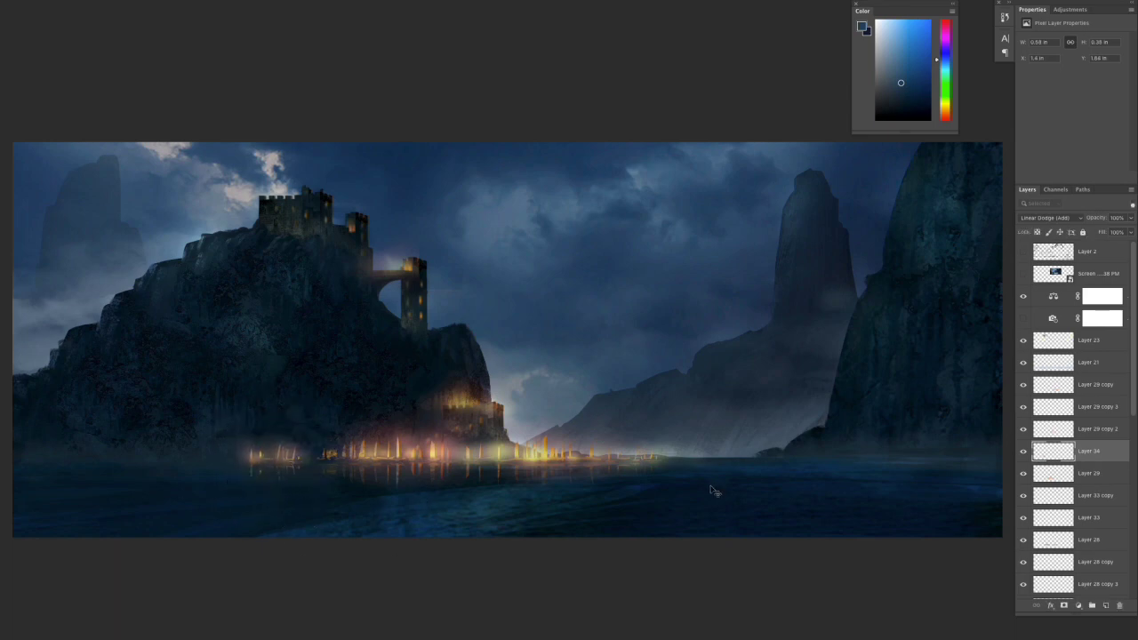
# - Duplicate the glow layer and shift the copy along the harbor
pyautogui.hotkey('alt', ']')
pyautogui.press('b')
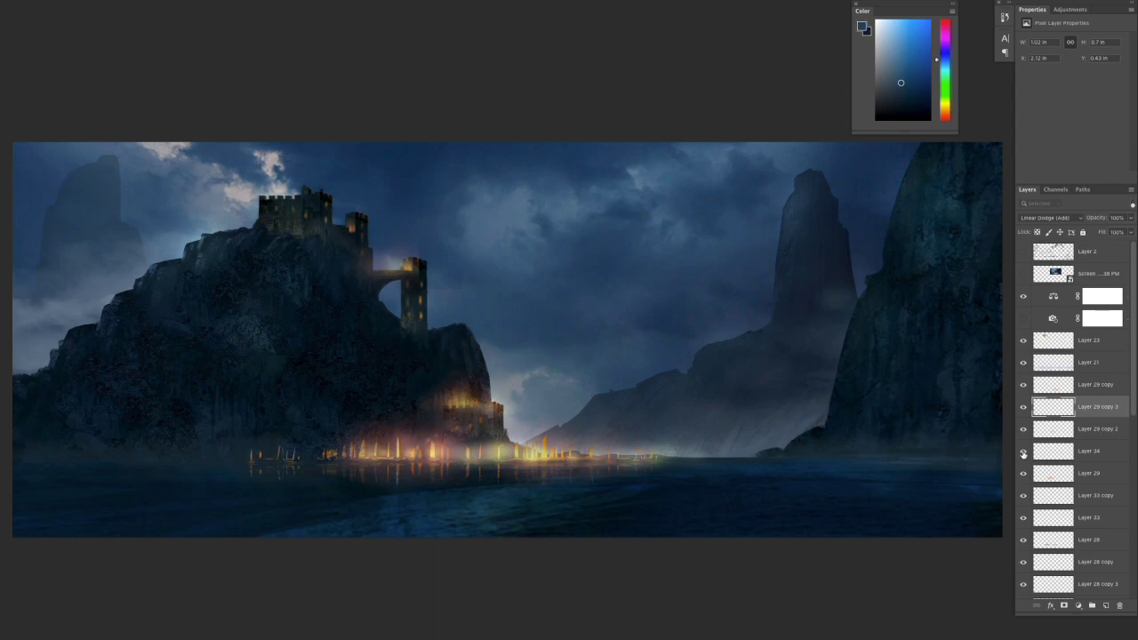
pyautogui.click(1023, 452)
pyautogui.hotkey('ctrl', 'j')
pyautogui.moveTo(293, 456); pyautogui.dragTo(298, 463)
pyautogui.scroll(5, 818, 519)
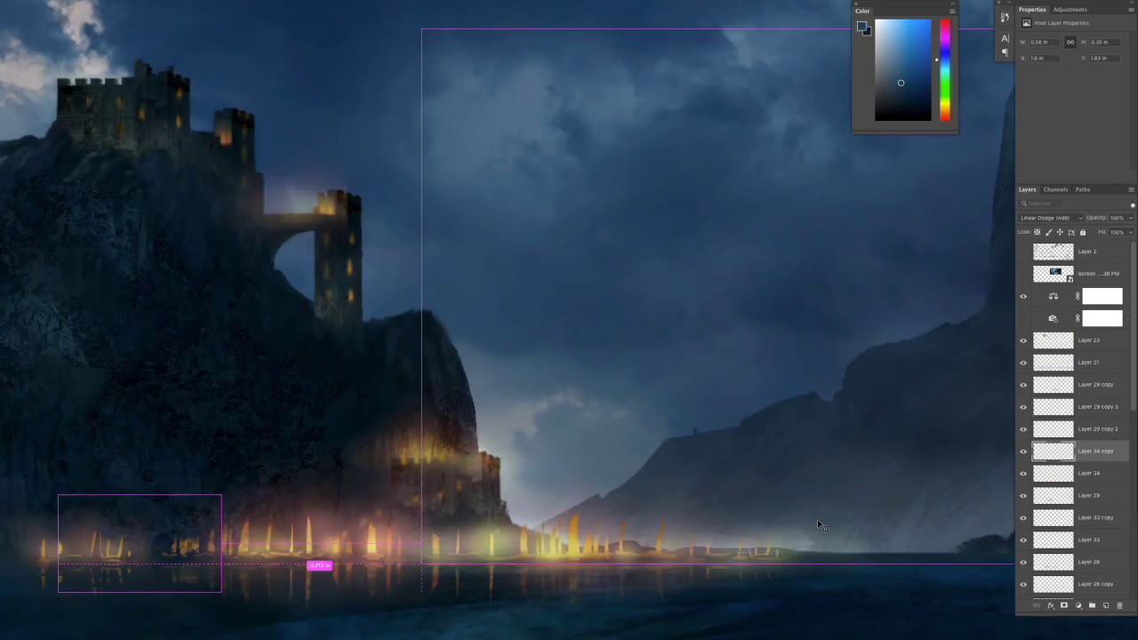
pyautogui.hotkey('ctrl', '0')
# - On Layer 29 copy, sample yellow tones from the harbor lights
pyautogui.click(1096, 384)
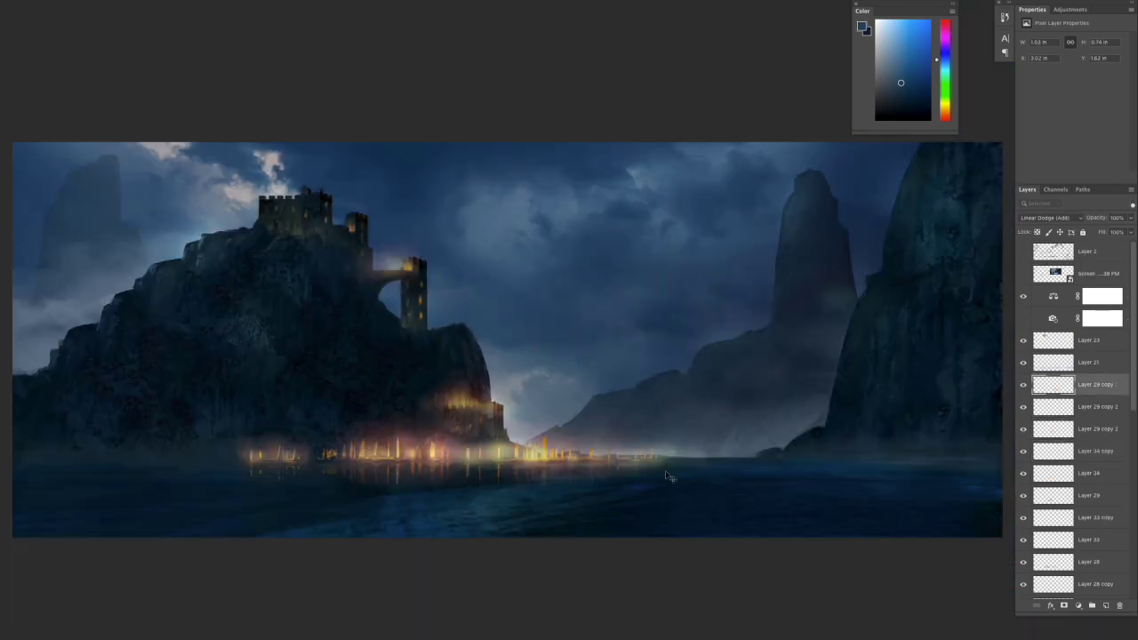
pyautogui.keyDown('alt'); pyautogui.click(592, 450); pyautogui.keyUp('alt')
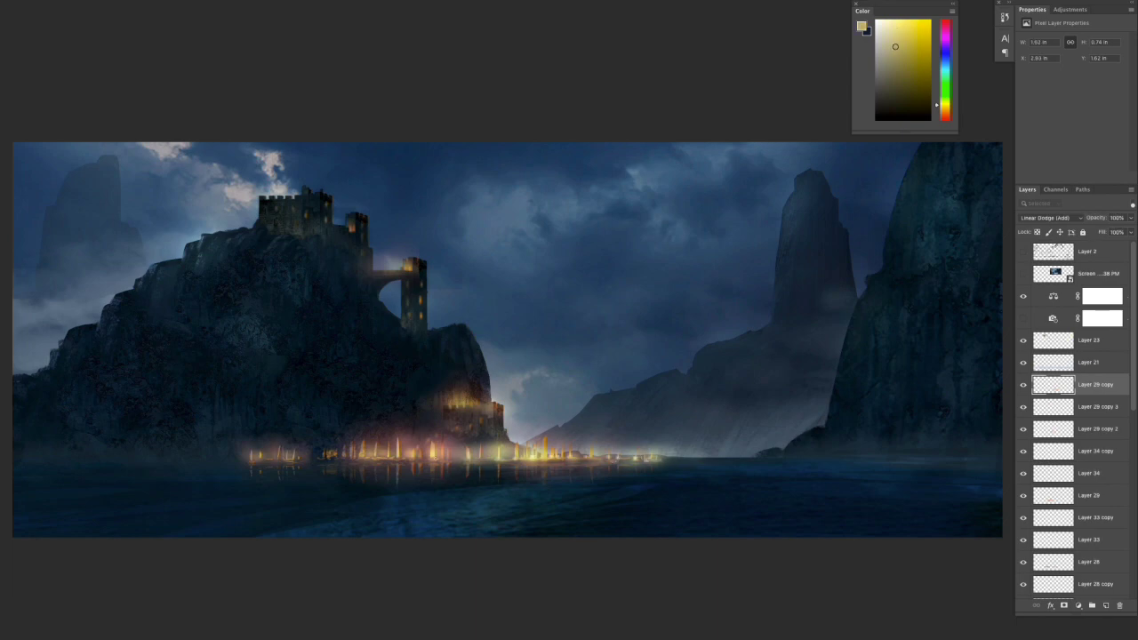
pyautogui.keyDown('alt'); pyautogui.click(593, 460); pyautogui.keyUp('alt')
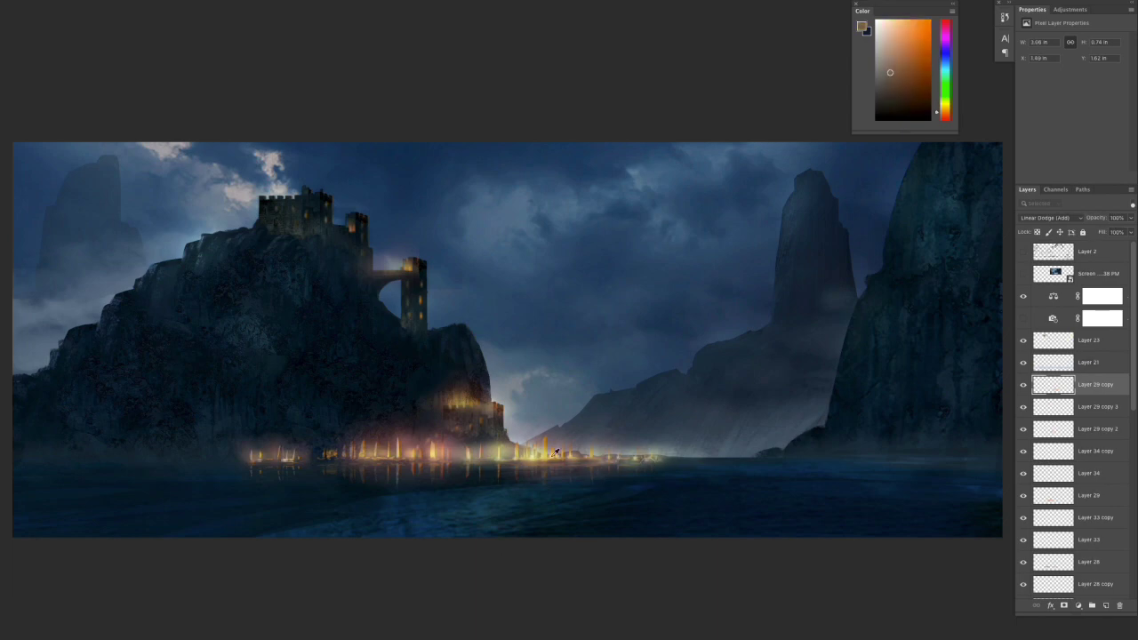
pyautogui.scroll(-10, 1068, 498)
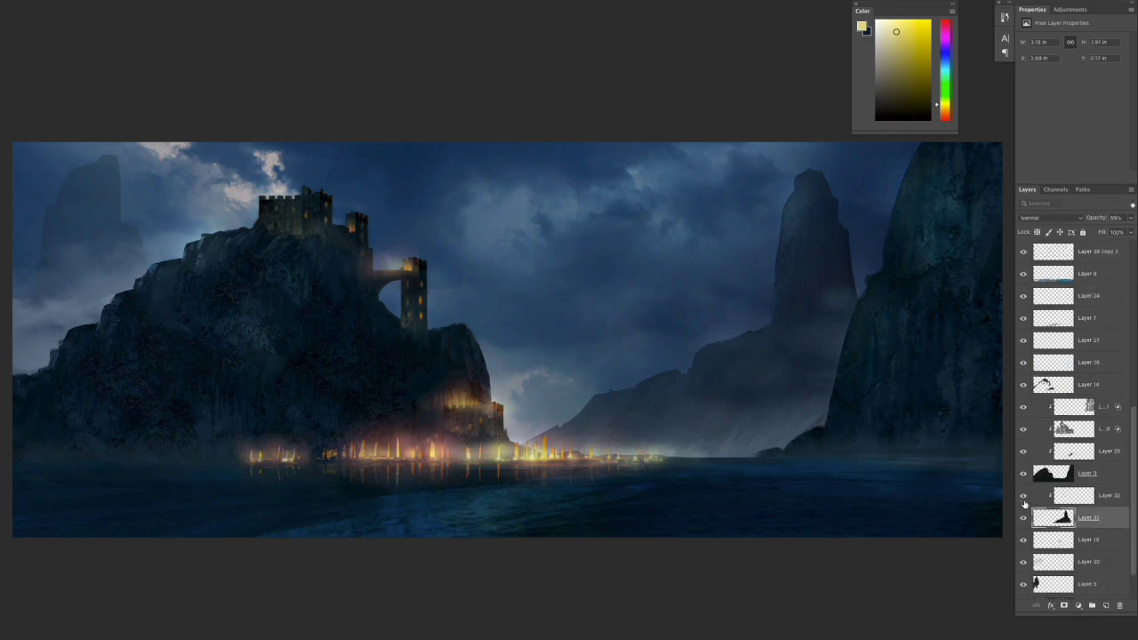
# - Delete Layer 19 and paint blue-grey mist around the right cliff base and water on a new layer
pyautogui.click(1023, 518)
pyautogui.moveTo(1054, 518); pyautogui.dragTo(1120, 606)
pyautogui.click(1107, 606)
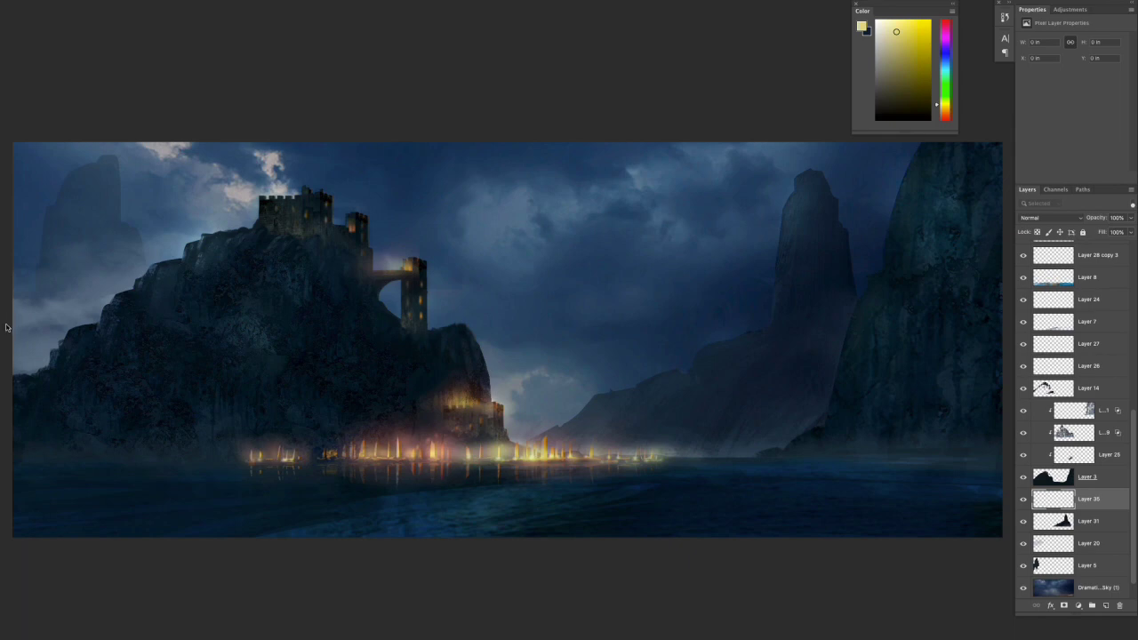
pyautogui.keyDown('alt'); pyautogui.click(756, 434); pyautogui.keyUp('alt')
pyautogui.moveTo(736, 432)
pyautogui.mouseDown()
pyautogui.moveTo(854, 356)
pyautogui.moveTo(770, 418)
pyautogui.moveTo(880, 267)
pyautogui.moveTo(598, 440)
pyautogui.mouseUp()
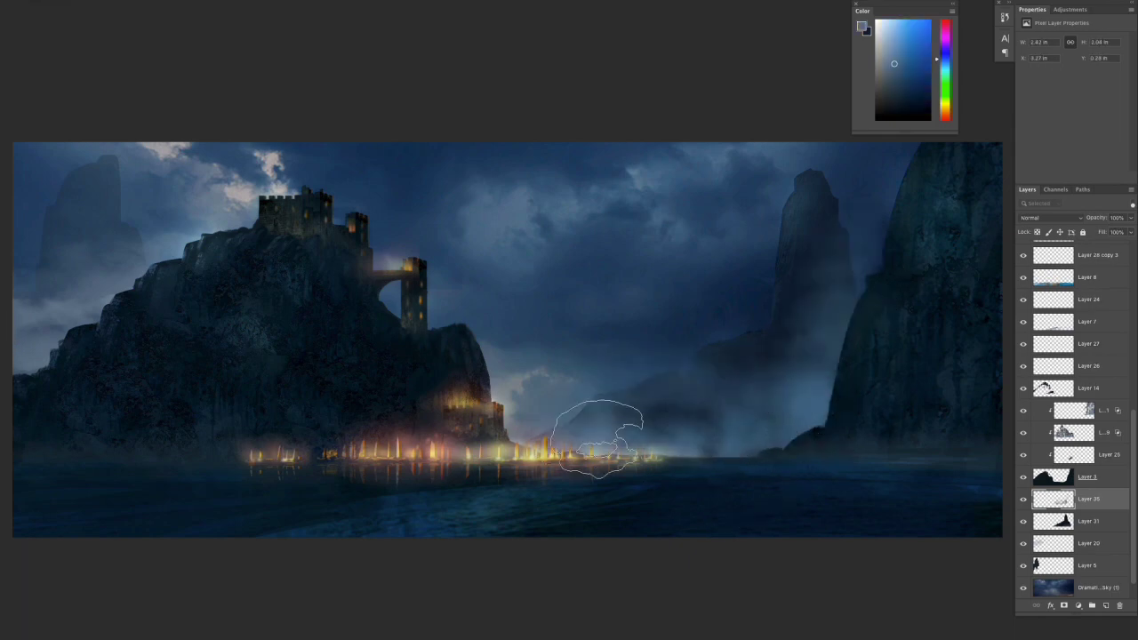
pyautogui.moveTo(734, 423); pyautogui.dragTo(850, 325)
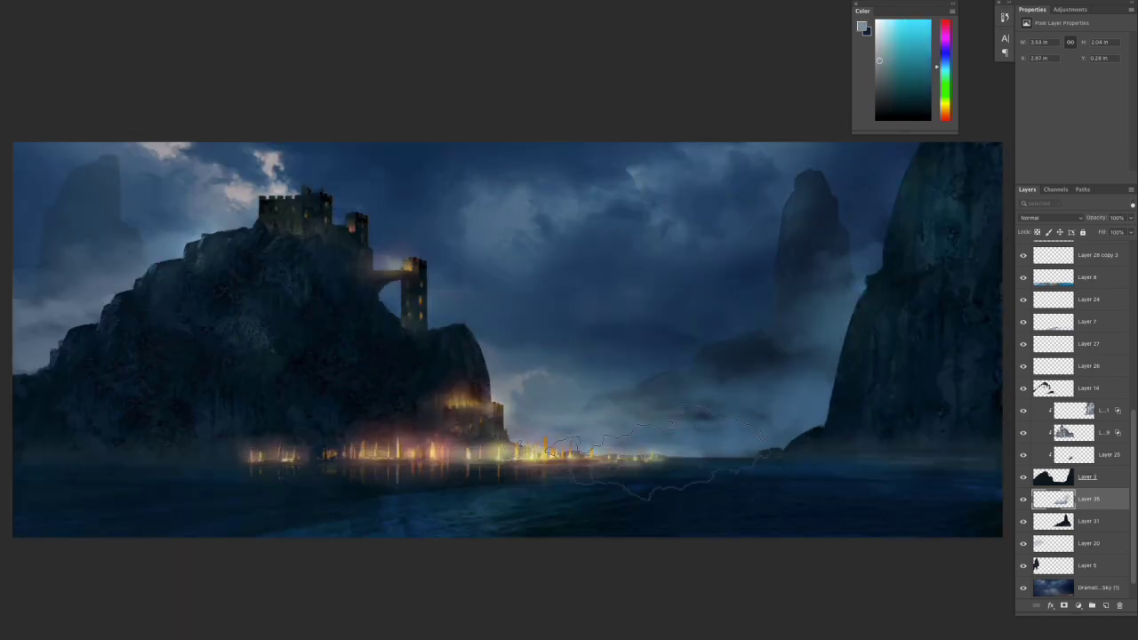
pyautogui.keyDown('alt'); pyautogui.click(588, 485); pyautogui.keyUp('alt')
# - On another raised layer, paint bright mist streaks along the right cliff base
pyautogui.hotkey('ctrl', 'shift', 'alt', 'n')
pyautogui.hotkey('ctrl', ']')
pyautogui.hotkey('ctrl', ']')
pyautogui.hotkey('ctrl', ']')
pyautogui.hotkey('ctrl', ']')
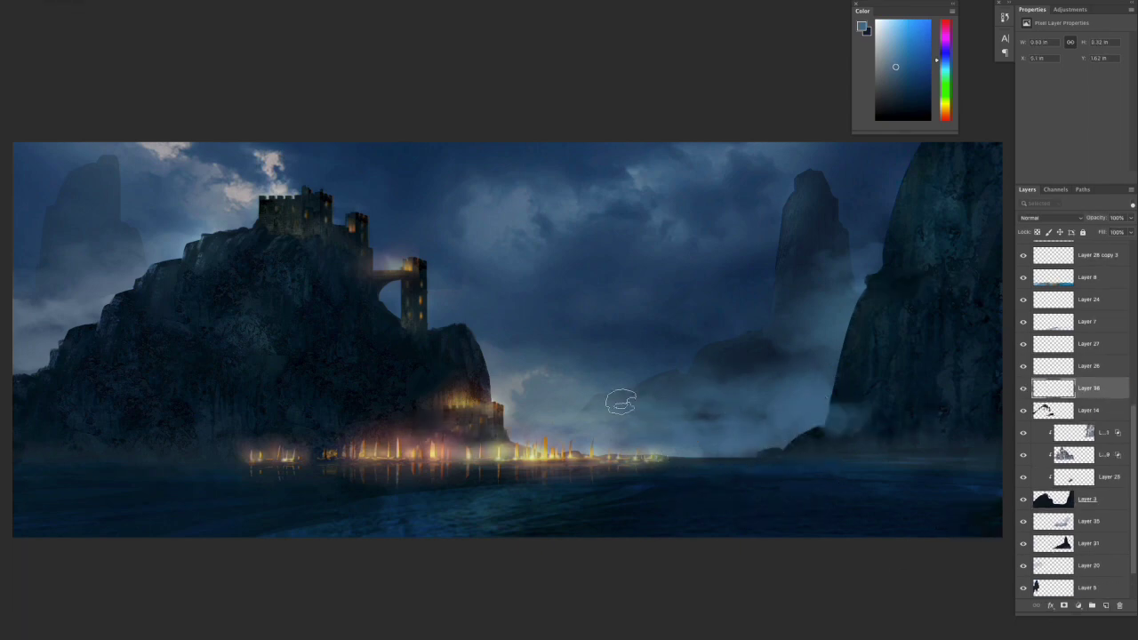
pyautogui.moveTo(775, 444); pyautogui.dragTo(881, 297)
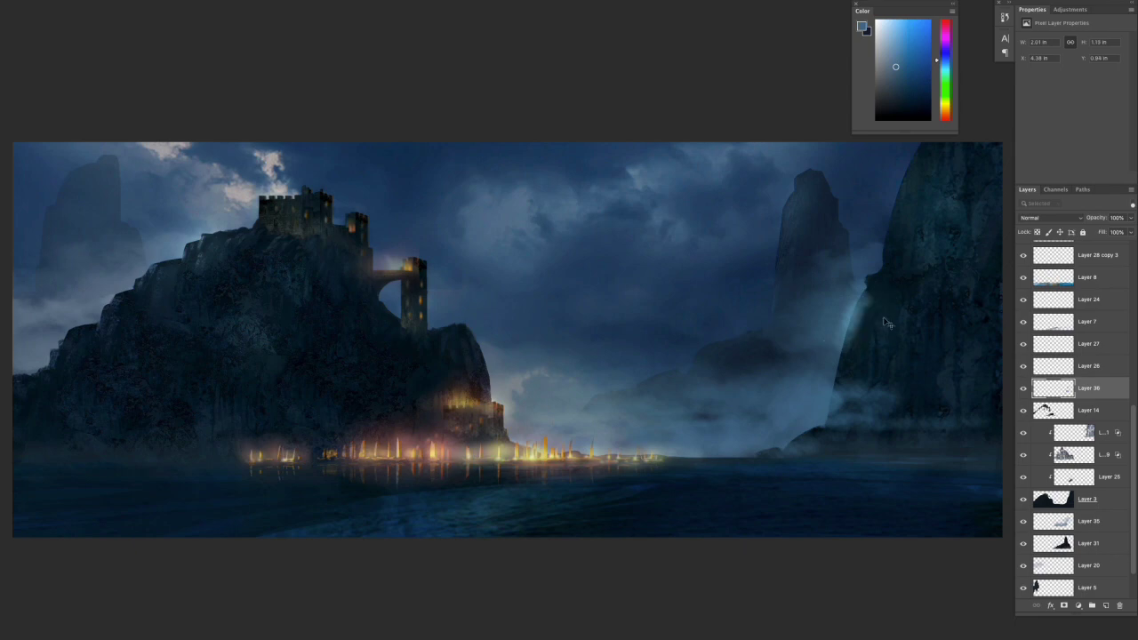
pyautogui.hotkey('ctrl', '-')
pyautogui.moveTo(839, 368); pyautogui.dragTo(795, 399)
pyautogui.hotkey('ctrl', '+')
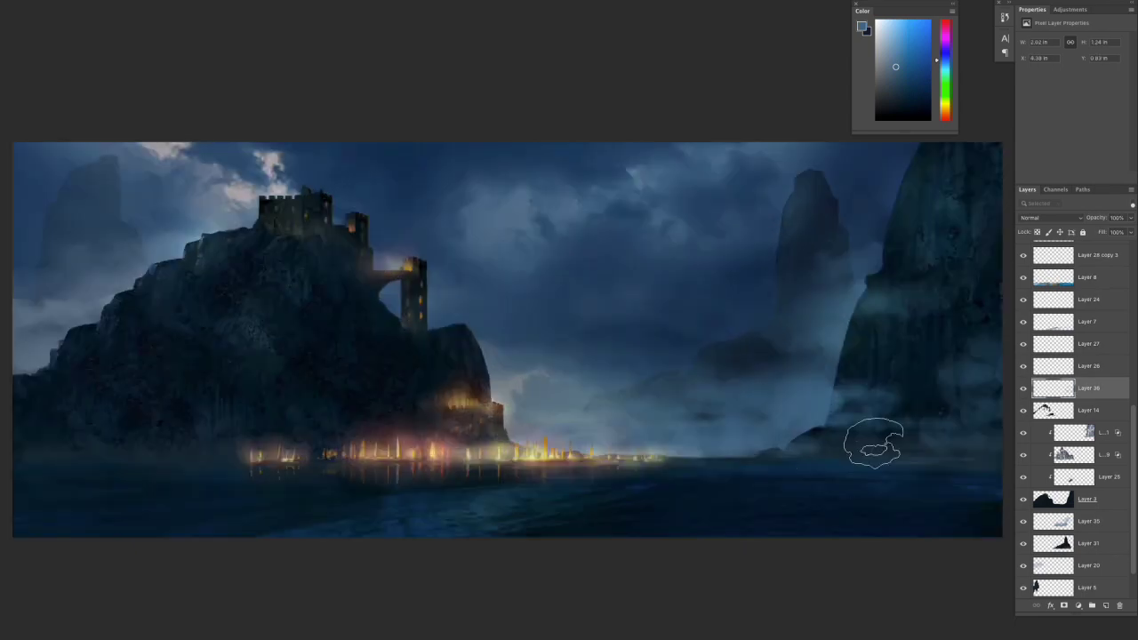
pyautogui.moveTo(862, 430); pyautogui.dragTo(844, 394)
pyautogui.moveTo(428, 322); pyautogui.dragTo(469, 353)
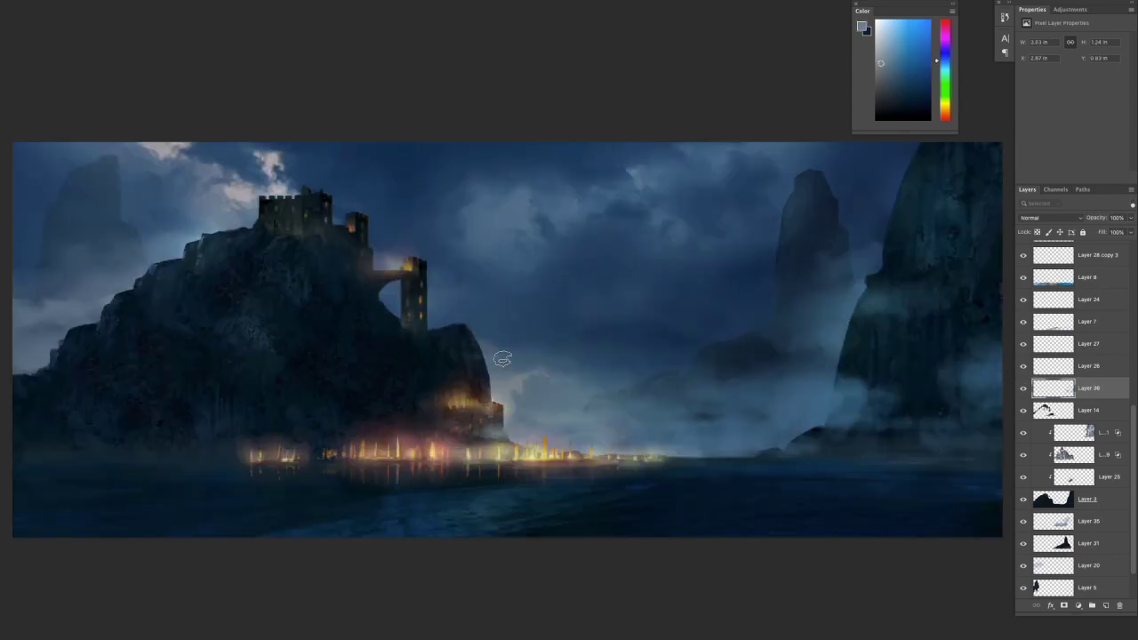
# - Brush lighter blue mist near the harbour, across the castle cliff base and the right cliff
pyautogui.keyDown('alt'); pyautogui.click(453, 429); pyautogui.keyUp('alt')
pyautogui.moveTo(527, 435); pyautogui.dragTo(521, 468)
pyautogui.keyDown('alt'); pyautogui.click(569, 449); pyautogui.keyUp('alt')
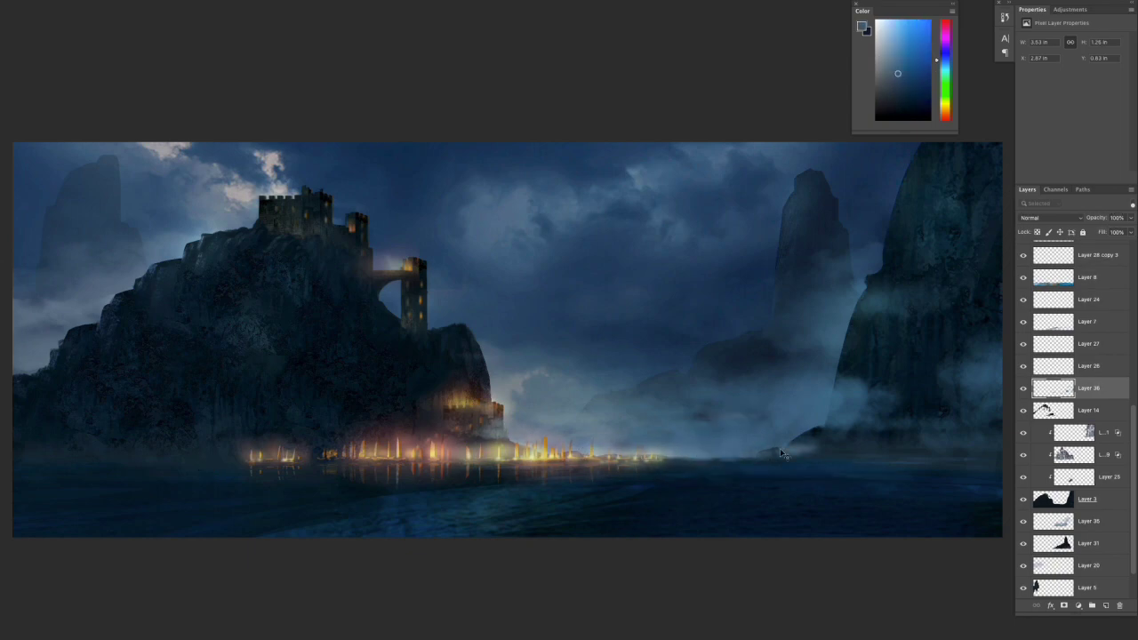
pyautogui.moveTo(116, 442)
pyautogui.mouseDown()
pyautogui.moveTo(77, 329)
pyautogui.moveTo(97, 400)
pyautogui.moveTo(173, 472)
pyautogui.moveTo(160, 242)
pyautogui.moveTo(293, 382)
pyautogui.mouseUp()
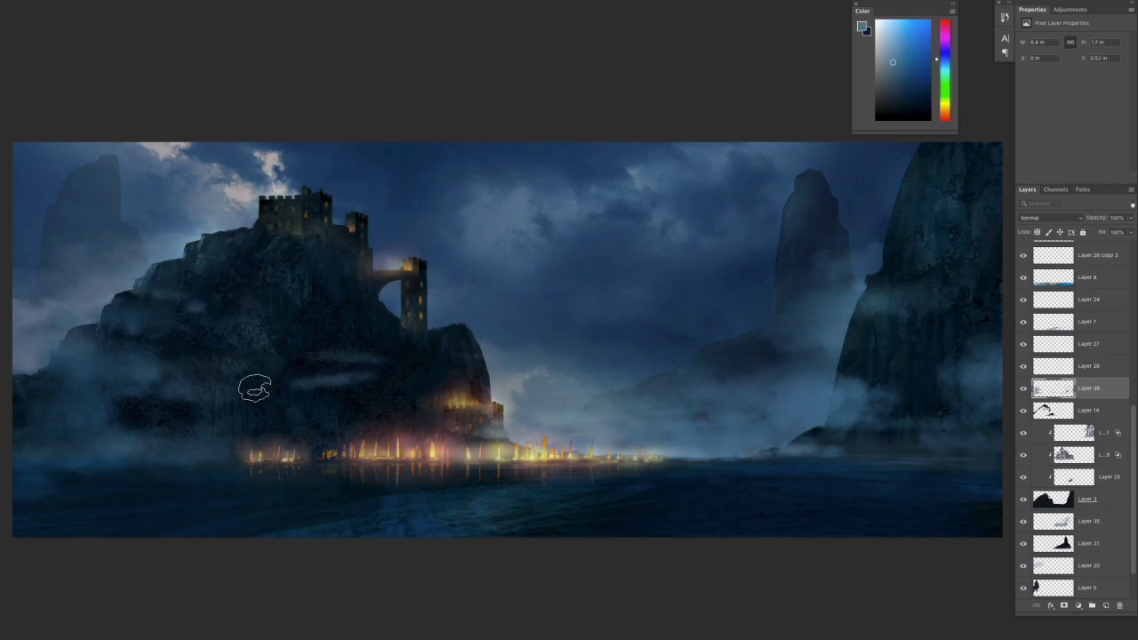
pyautogui.keyDown('alt'); pyautogui.click(137, 360); pyautogui.keyUp('alt')
pyautogui.moveTo(138, 360)
pyautogui.mouseDown()
pyautogui.moveTo(62, 449)
pyautogui.moveTo(134, 413)
pyautogui.moveTo(73, 519)
pyautogui.moveTo(235, 285)
pyautogui.moveTo(293, 333)
pyautogui.moveTo(138, 193)
pyautogui.mouseUp()
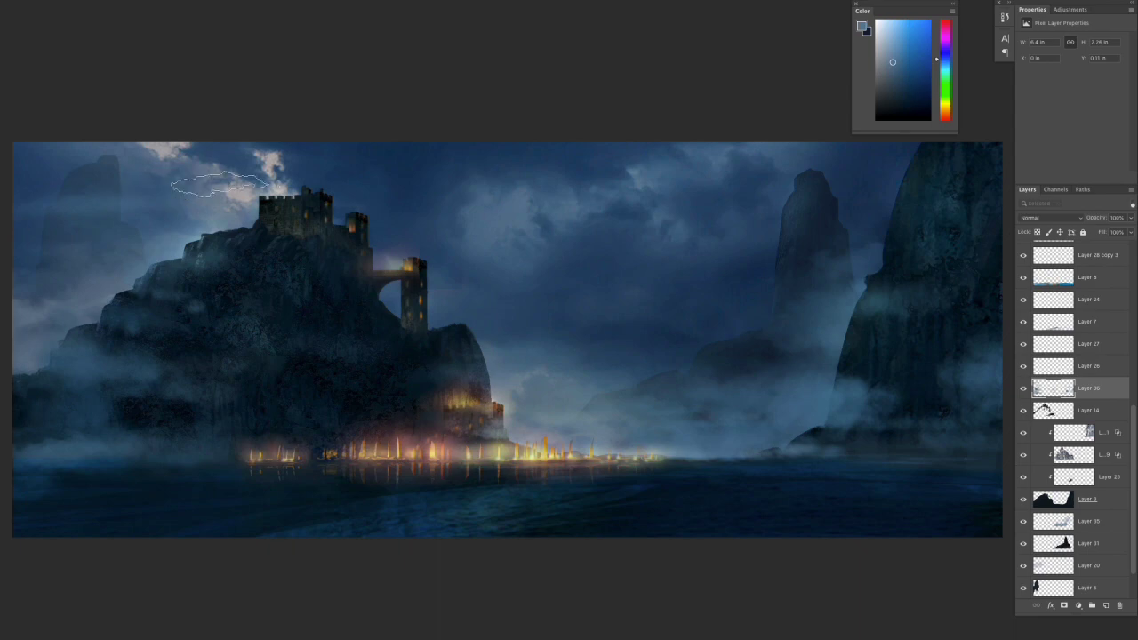
pyautogui.keyDown('alt'); pyautogui.click(822, 413); pyautogui.keyUp('alt')
pyautogui.moveTo(823, 414); pyautogui.dragTo(883, 238)
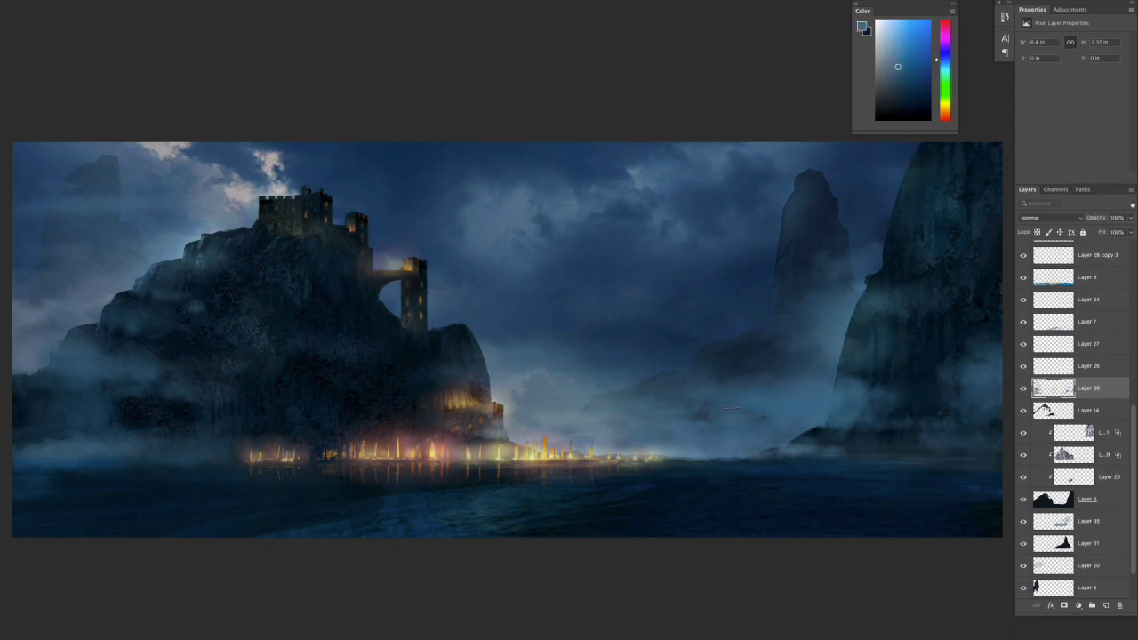
# - Check Layer 31's opacity, then select the Dramatic Sky layer
pyautogui.click(1088, 543)
pyautogui.click(1131, 218)
pyautogui.hotkey('alt', '[')
pyautogui.hotkey('alt', '[')
pyautogui.hotkey('alt', '[')
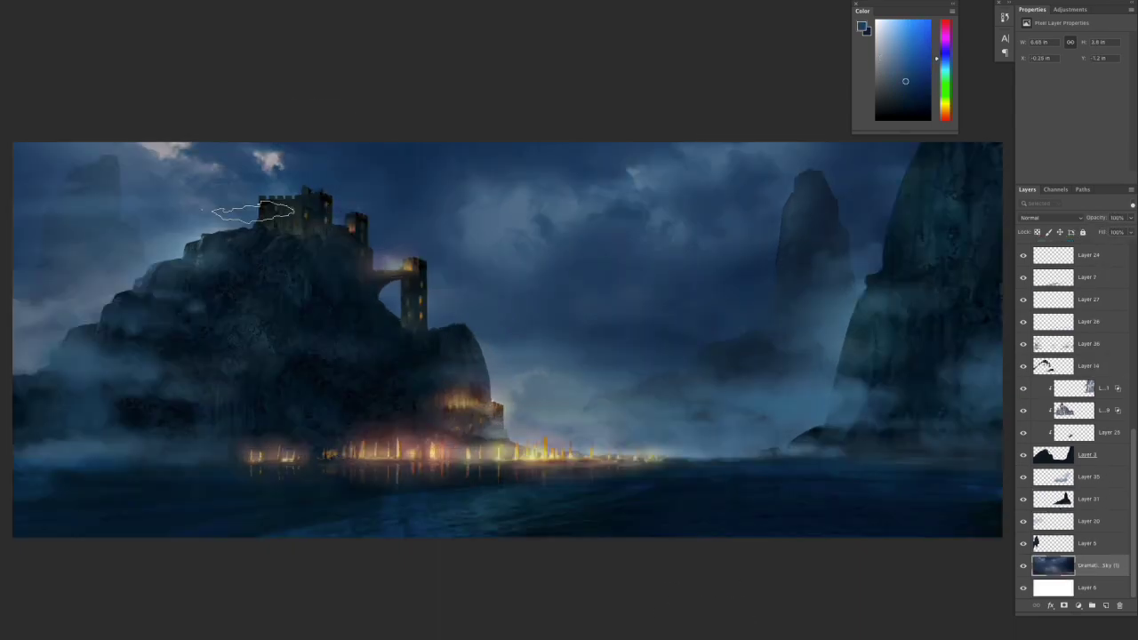
# - Darken the bright top-left clouds and cool Layer 20 with Color Balance (-60, +48, +86)
pyautogui.moveTo(249, 196); pyautogui.dragTo(85, 116)
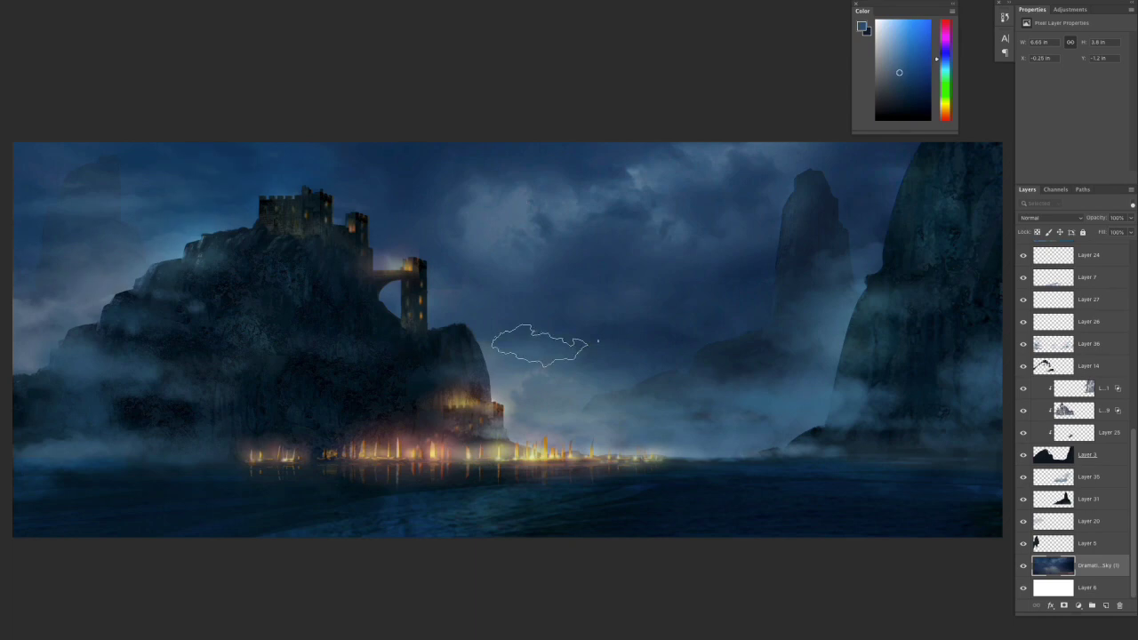
pyautogui.click(1089, 521)
pyautogui.hotkey('ctrl', 'b')
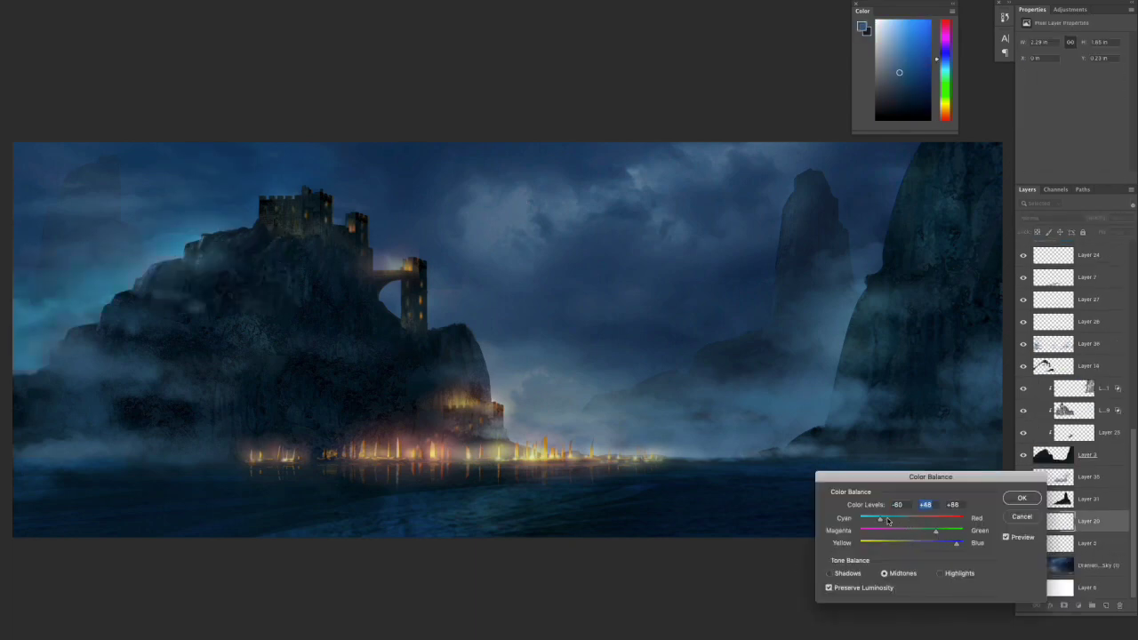
pyautogui.press('Return')
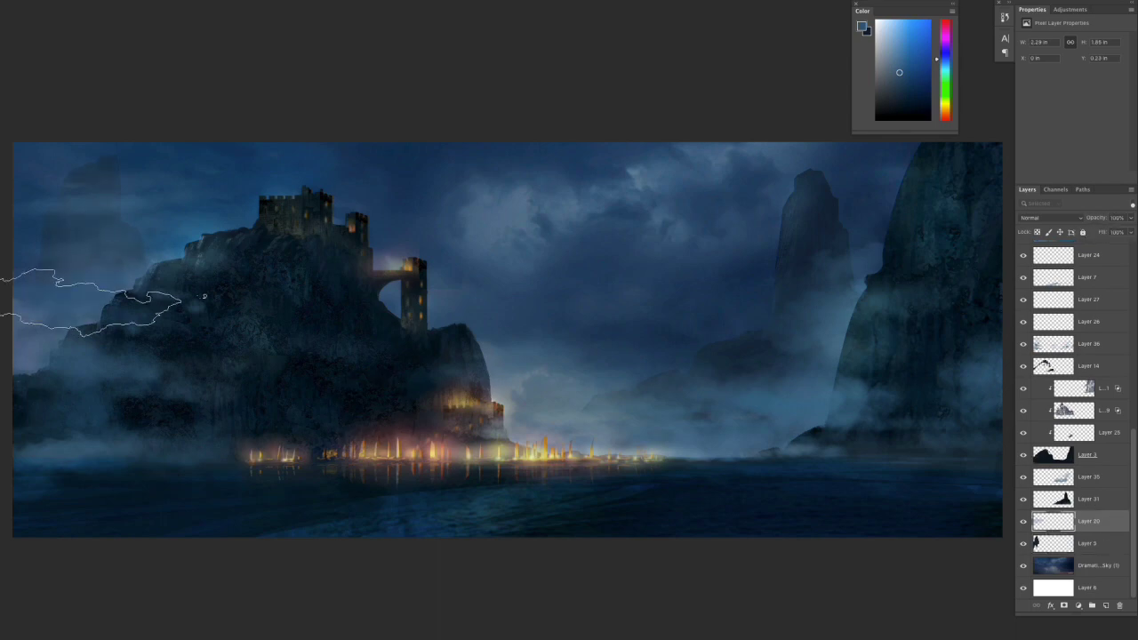
# - Brighten the fog over the left cliff edge, reapplying the cool colour balance
pyautogui.moveTo(54, 303); pyautogui.dragTo(178, 266)
pyautogui.moveTo(97, 276); pyautogui.dragTo(266, 472)
pyautogui.hotkey('ctrl', 'b')
pyautogui.press('Return')
pyautogui.moveTo(114, 305)
pyautogui.mouseDown()
pyautogui.moveTo(47, 432)
pyautogui.moveTo(53, 284)
pyautogui.mouseUp()
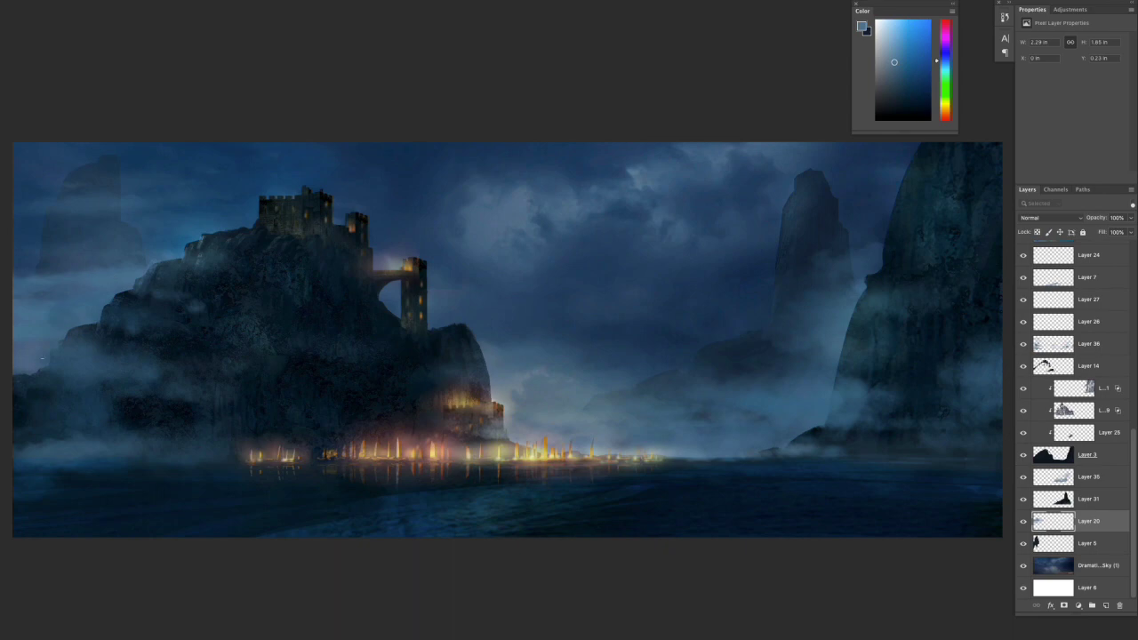
pyautogui.keyDown('ctrl'); pyautogui.click(53, 473); pyautogui.keyUp('ctrl')
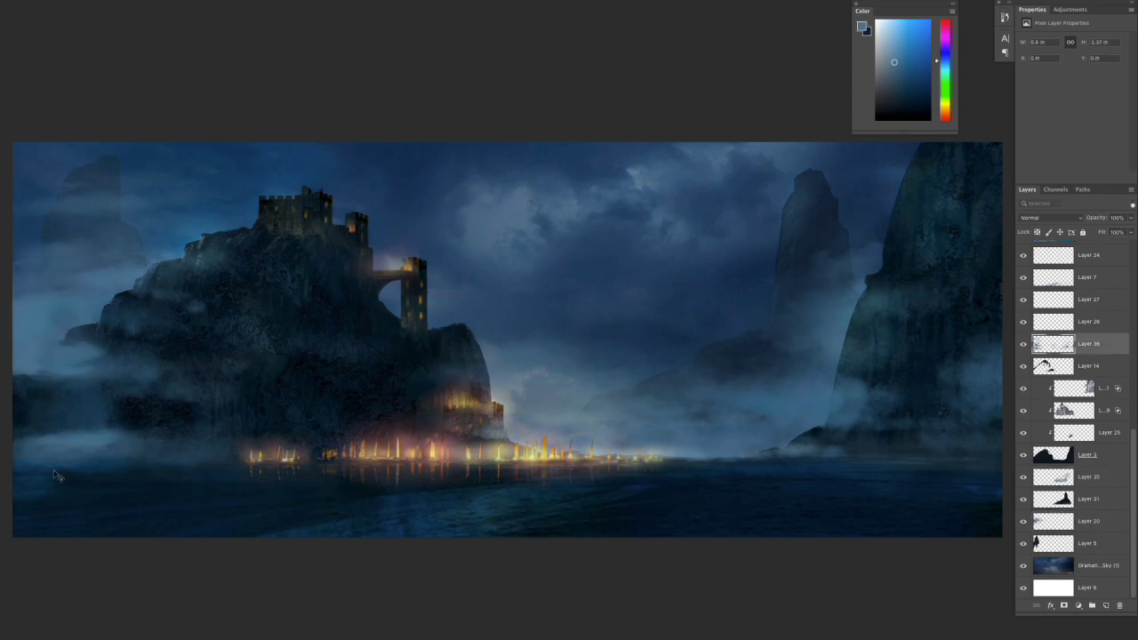
# - Paint a fog patch against the right cliff and sample a lighter blue on mist Layer 36
pyautogui.moveTo(51, 471); pyautogui.dragTo(97, 470)
pyautogui.moveTo(942, 509); pyautogui.dragTo(839, 312)
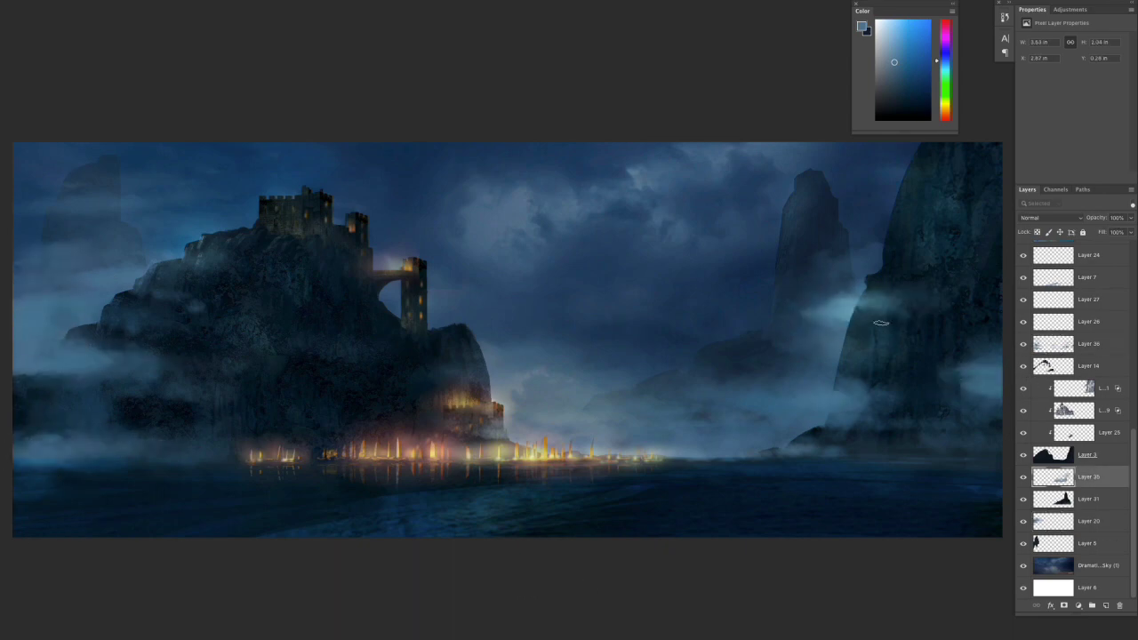
pyautogui.keyDown('alt'); pyautogui.click(623, 436); pyautogui.keyUp('alt')
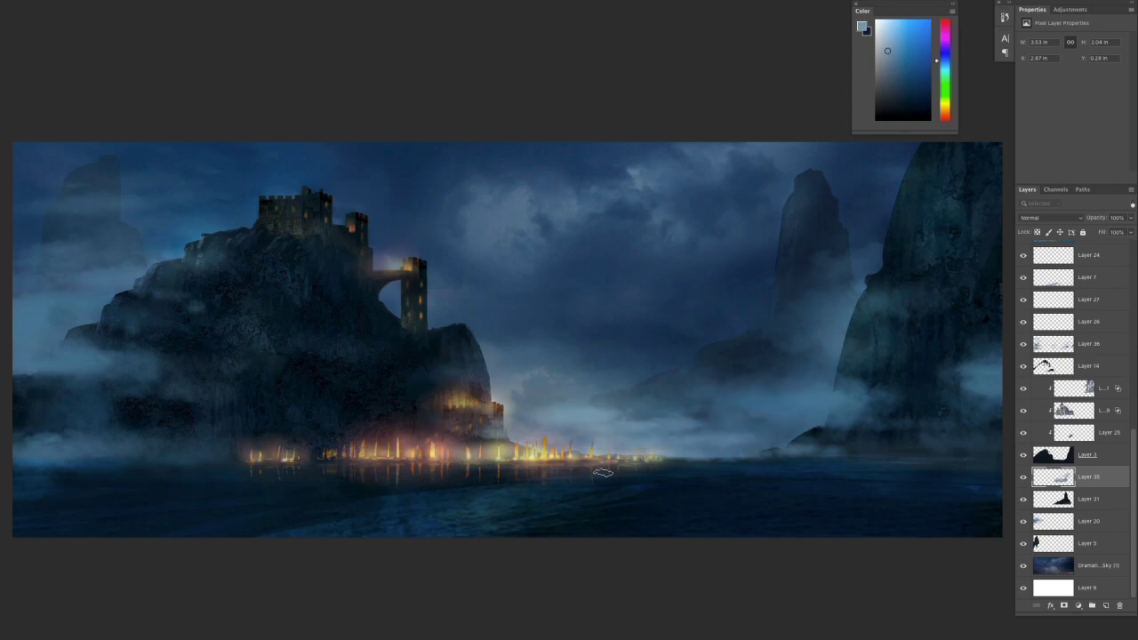
pyautogui.keyDown('ctrl'); pyautogui.click(836, 342); pyautogui.keyUp('ctrl')
pyautogui.hotkey('ctrl', '-')
pyautogui.hotkey('ctrl', '+')
pyautogui.keyDown('alt'); pyautogui.click(885, 369); pyautogui.keyUp('alt')
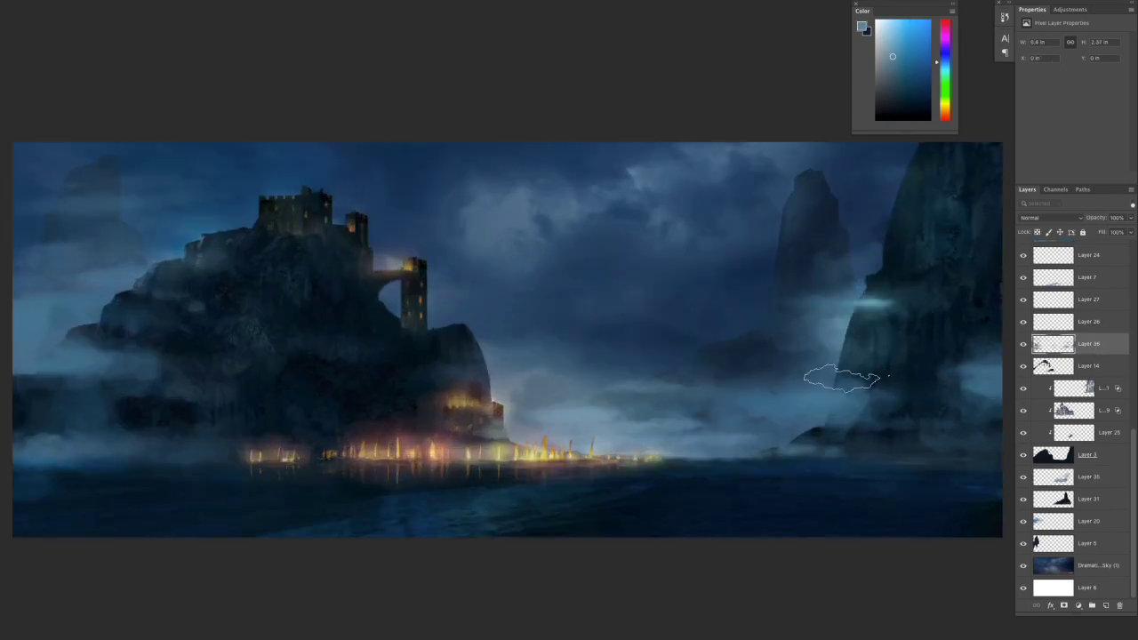
# - Paint wispy fog bands across the right cliff, undoing the last upper stroke
pyautogui.moveTo(805, 336)
pyautogui.mouseDown()
pyautogui.moveTo(890, 331)
pyautogui.moveTo(1000, 364)
pyautogui.mouseUp()
pyautogui.moveTo(850, 369); pyautogui.dragTo(1001, 356)
pyautogui.moveTo(916, 240); pyautogui.dragTo(1005, 270)
pyautogui.hotkey('ctrl', 'z')
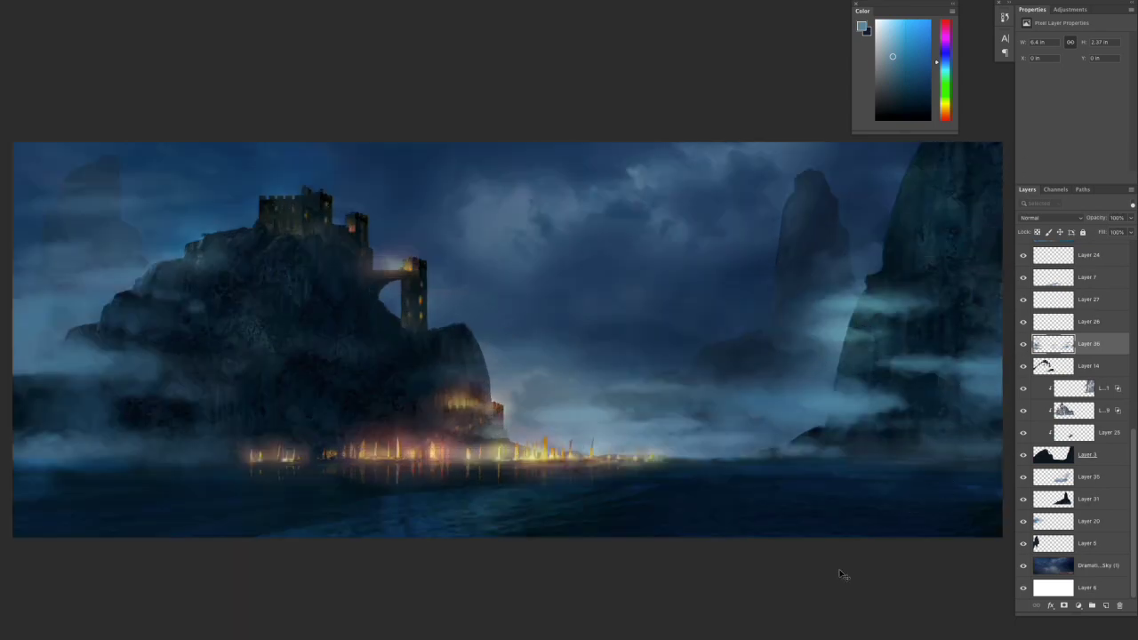
pyautogui.moveTo(1135, 456); pyautogui.dragTo(1135, 321)
pyautogui.click(1103, 318)
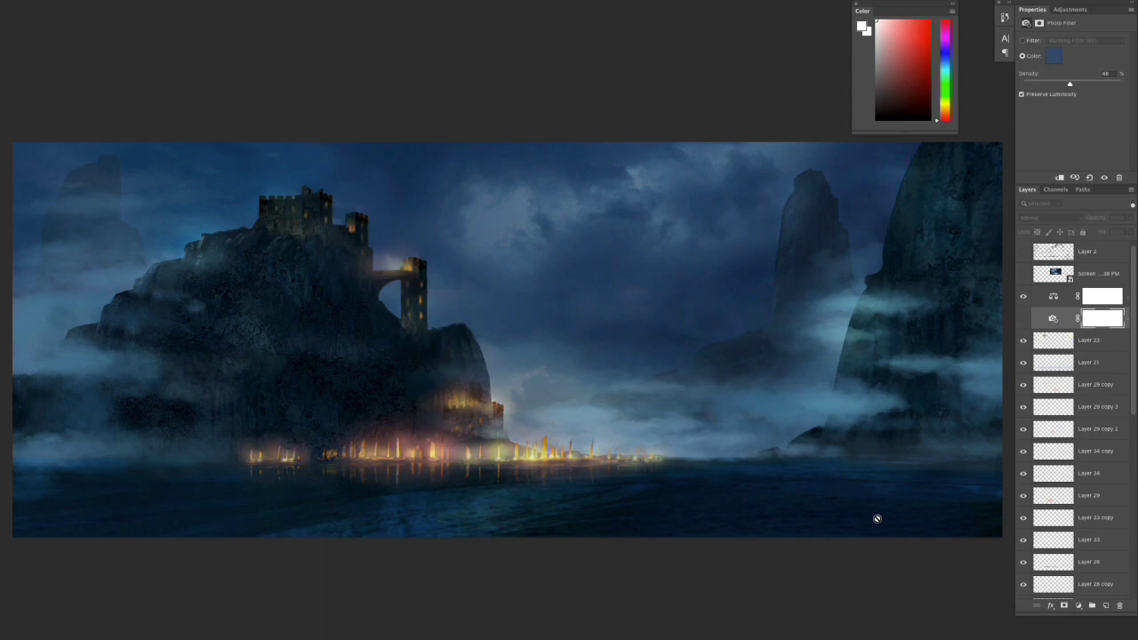
# - Paint soft light-blue mist across the centre and right, then hide Layer 23
pyautogui.keyDown('ctrl'); pyautogui.click(581, 411); pyautogui.keyUp('ctrl')
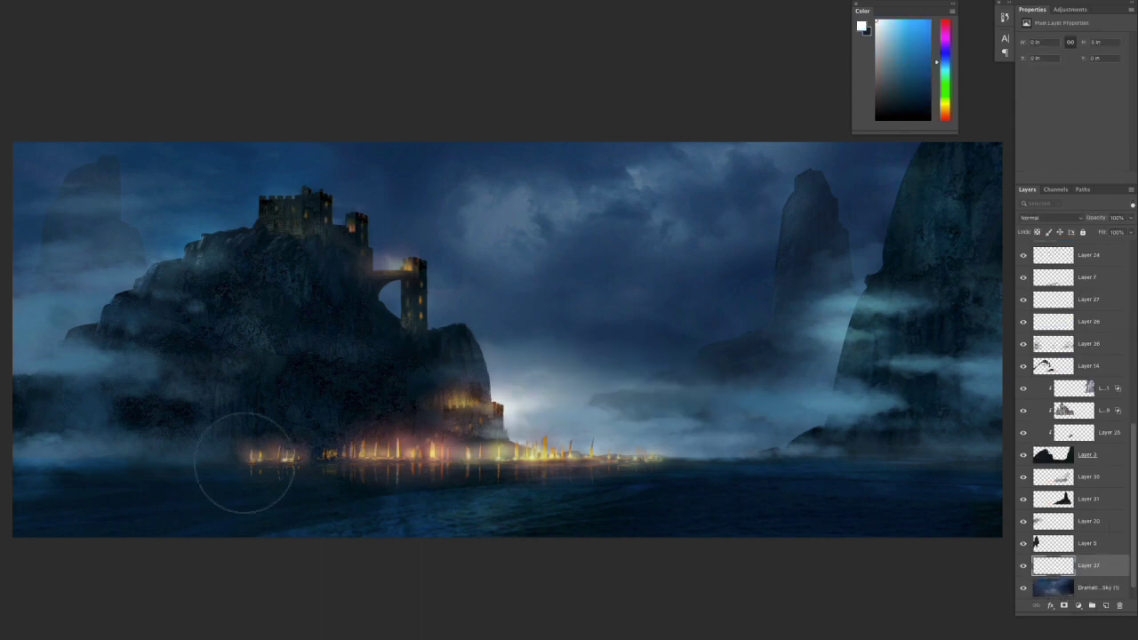
pyautogui.keyDown('alt'); pyautogui.click(543, 404); pyautogui.keyUp('alt')
pyautogui.keyDown('ctrl'); pyautogui.click(728, 381); pyautogui.keyUp('ctrl')
pyautogui.moveTo(727, 380)
pyautogui.mouseDown()
pyautogui.moveTo(563, 394)
pyautogui.moveTo(308, 572)
pyautogui.mouseUp()
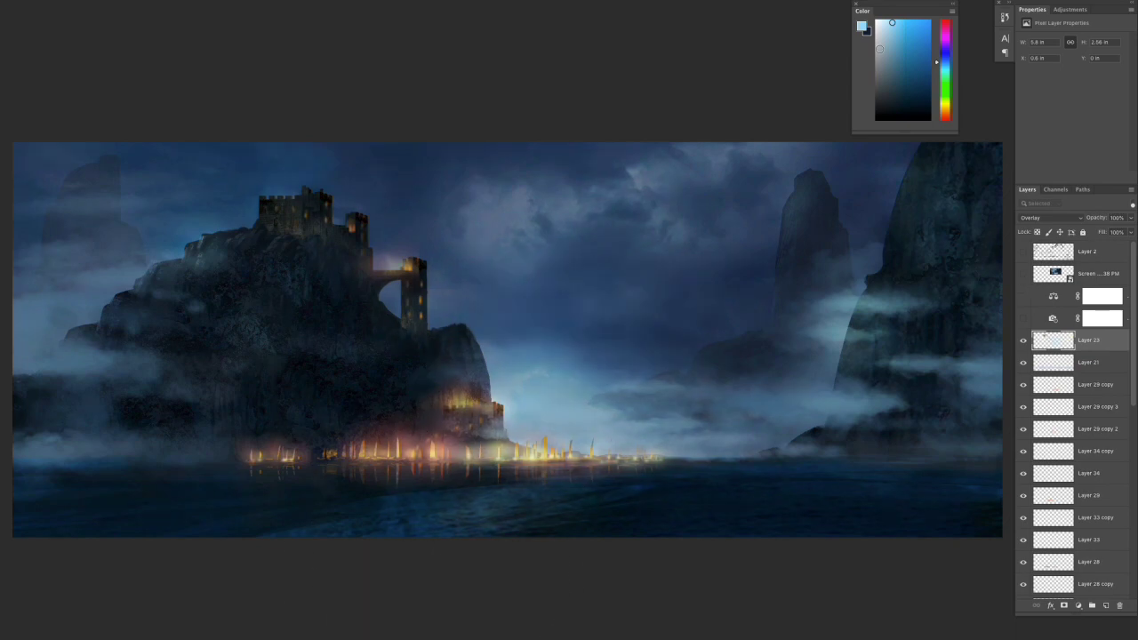
pyautogui.click(1023, 340)
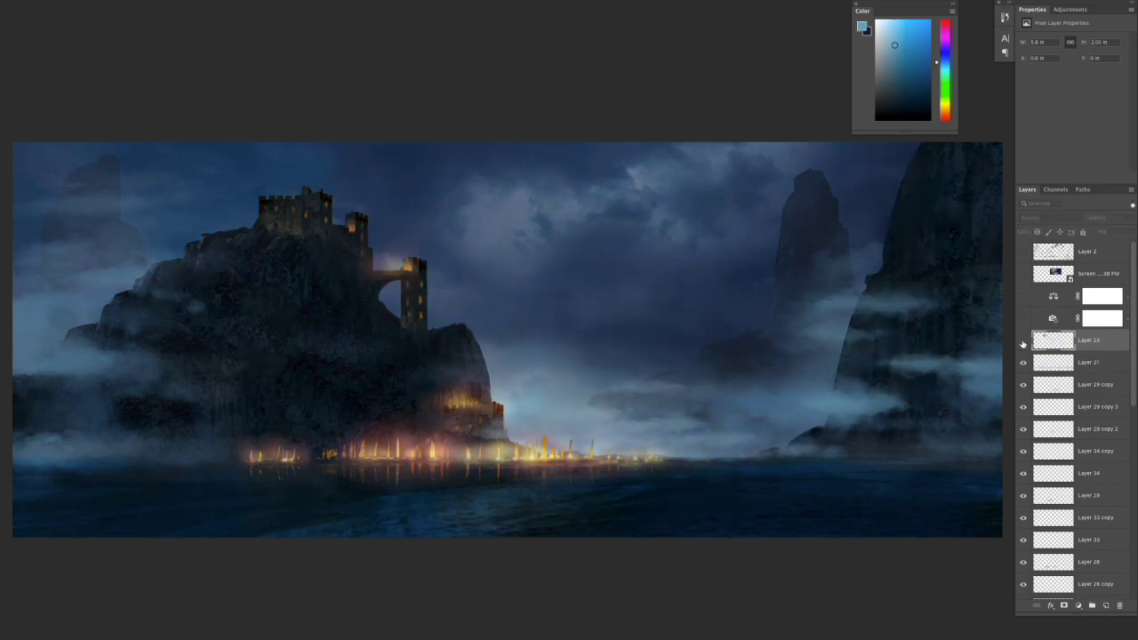
# - Clip the new Layer 38 to Layer 3 and lower Layer 36's opacity to 82%
pyautogui.scroll(-5, 1067, 401)
pyautogui.keyDown('alt'); pyautogui.click(1050, 420); pyautogui.keyUp('alt')
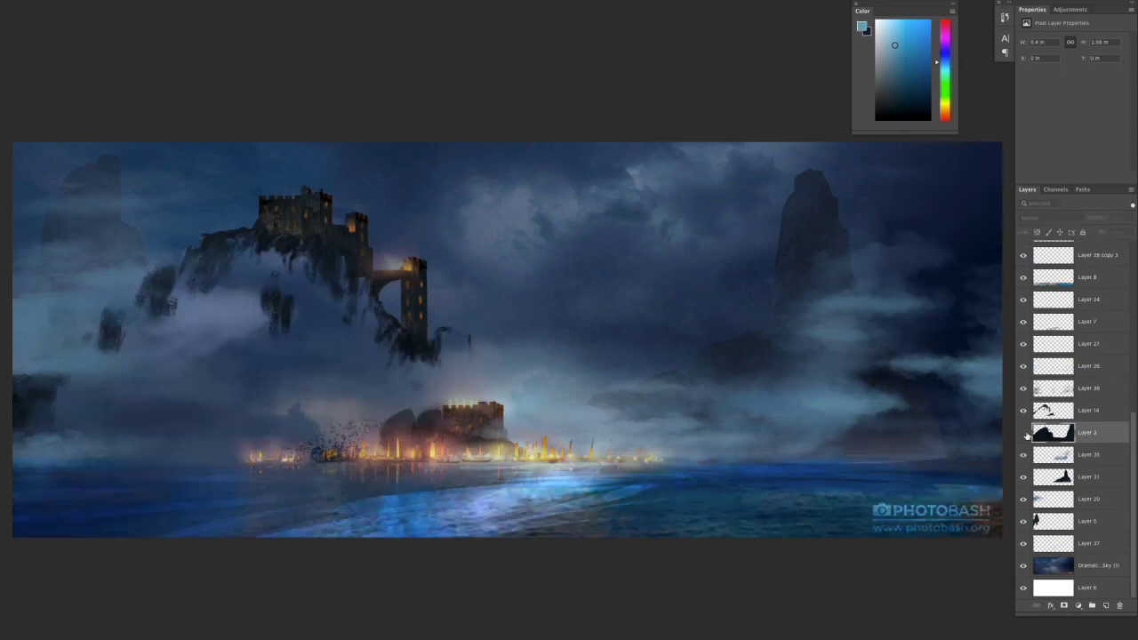
pyautogui.scroll(4, 1067, 445)
pyautogui.rightClick(1103, 498)
pyautogui.click(1023, 437)
pyautogui.click(1088, 473)
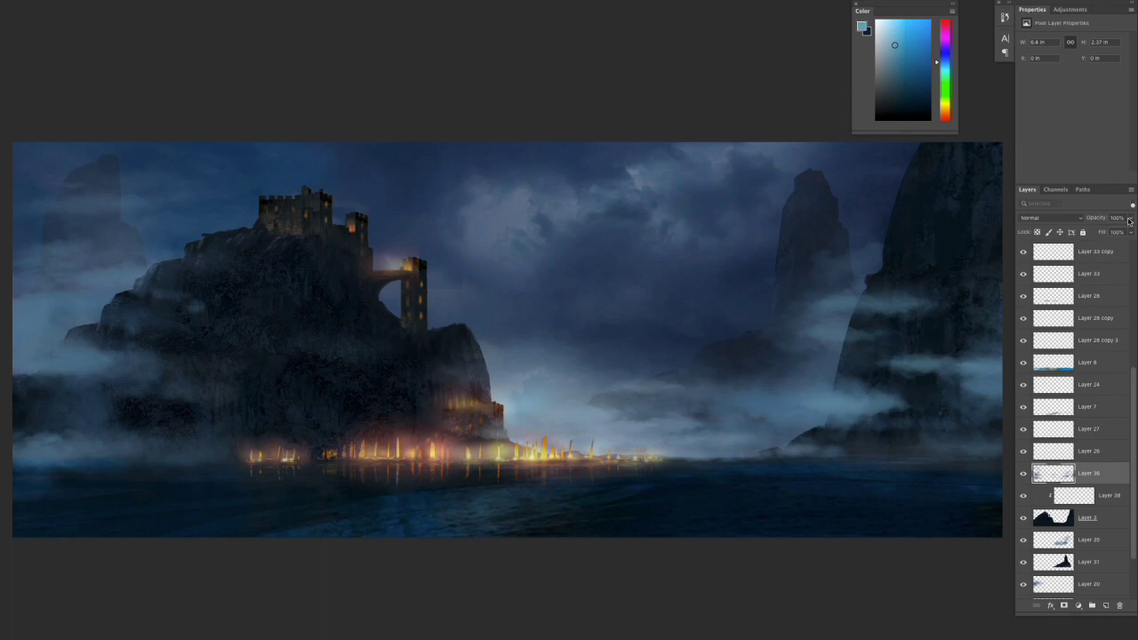
pyautogui.moveTo(1131, 217); pyautogui.dragTo(1122, 231)
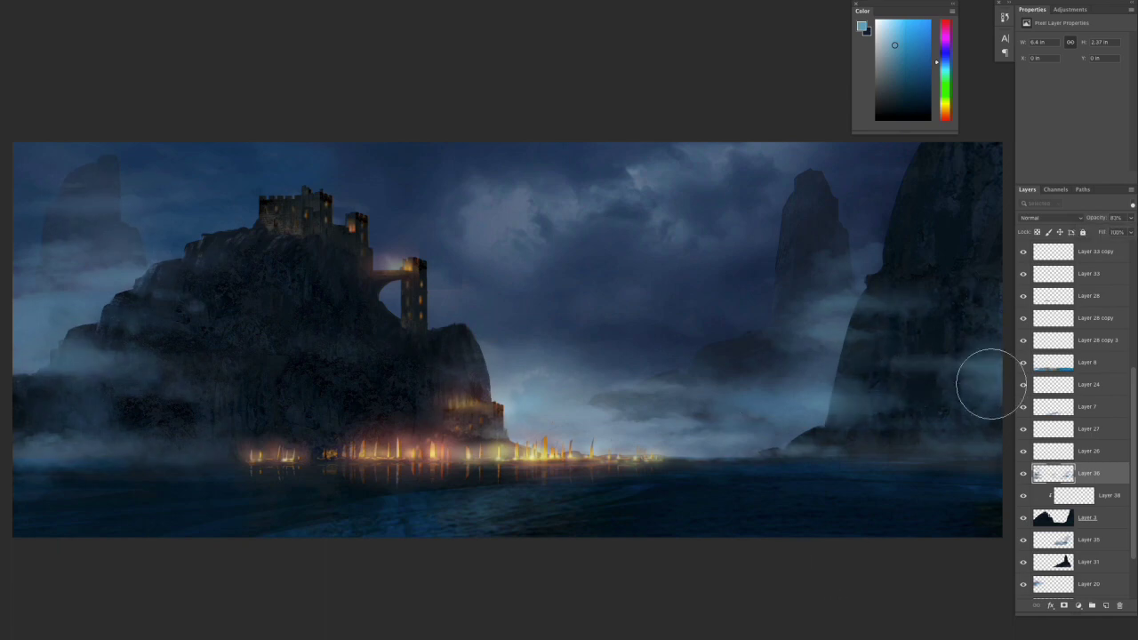
# - Drop the galleon image into the bay and scale it down before the right cliffs
pyautogui.press('Tab')
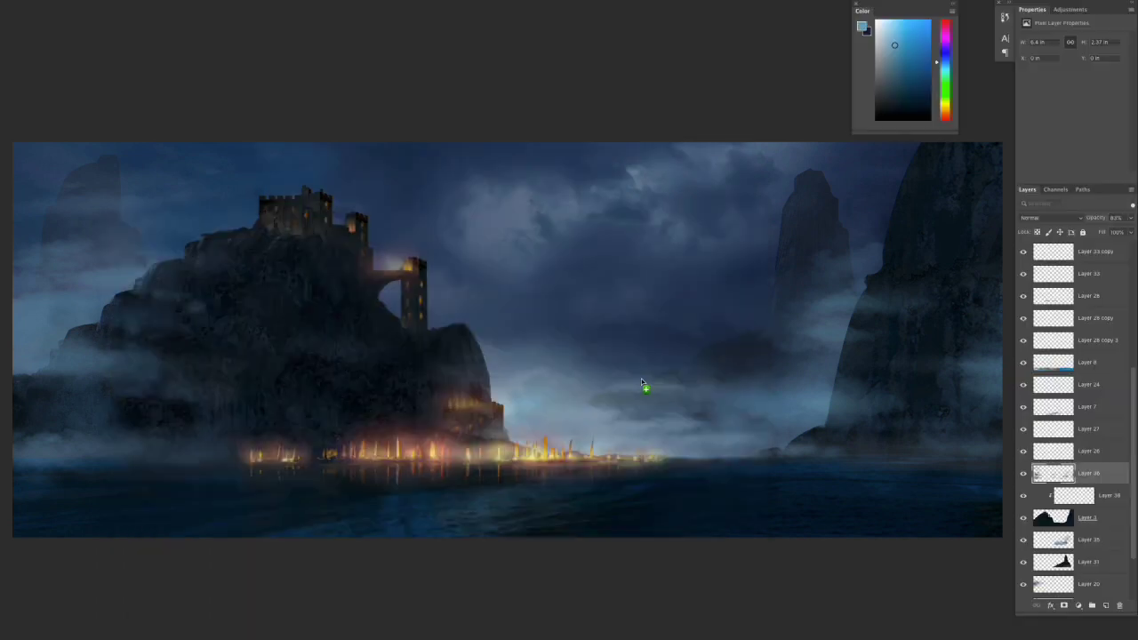
pyautogui.moveTo(643, 384); pyautogui.dragTo(904, 369)
pyautogui.moveTo(766, 322)
pyautogui.mouseDown()
pyautogui.moveTo(765, 362)
pyautogui.moveTo(820, 389)
pyautogui.moveTo(798, 395)
pyautogui.mouseUp()
pyautogui.press('Return')
pyautogui.hotkey('ctrl', 't')
pyautogui.press('Return')
pyautogui.press('Escape')
# - Duplicate the ship, flip the copy vertically beneath it, and fade it into the water
pyautogui.moveTo(782, 464)
pyautogui.mouseDown()
pyautogui.moveTo(836, 483)
pyautogui.moveTo(796, 478)
pyautogui.moveTo(805, 543)
pyautogui.mouseUp()
pyautogui.hotkey('ctrl', 'j')
pyautogui.hotkey('ctrl', 't')
pyautogui.rightClick(785, 416)
pyautogui.click(814, 558)
pyautogui.press('Return')
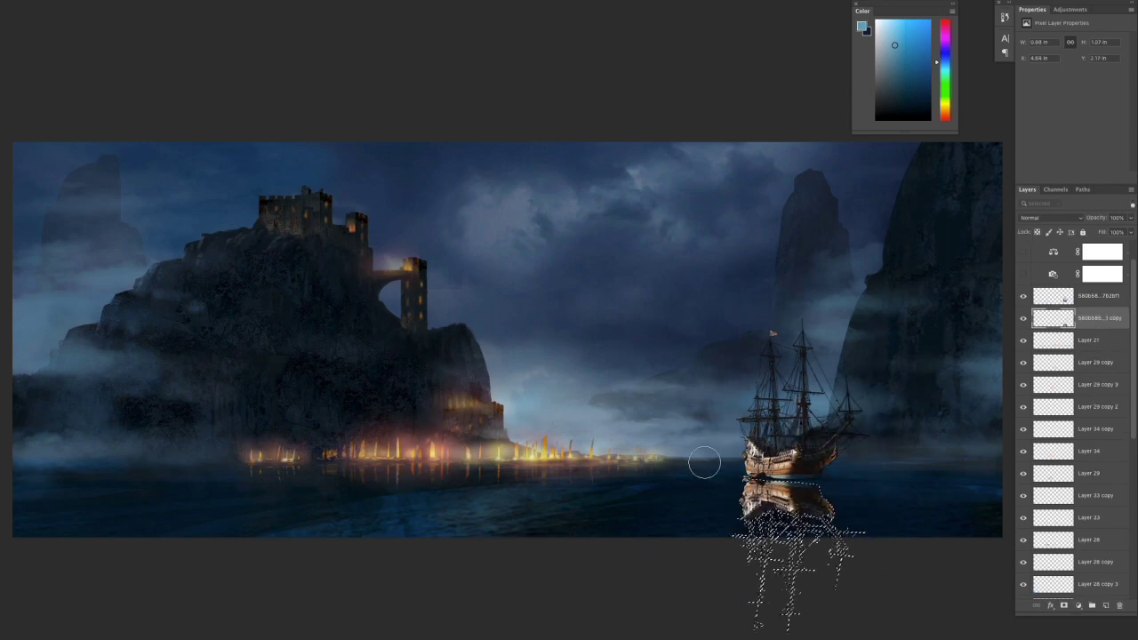
pyautogui.hotkey('ctrl', 'd')
pyautogui.moveTo(783, 498); pyautogui.dragTo(840, 594)
# - Add a new layer clipped to the ship and pick a pale yellow paint colour
pyautogui.click(1106, 607)
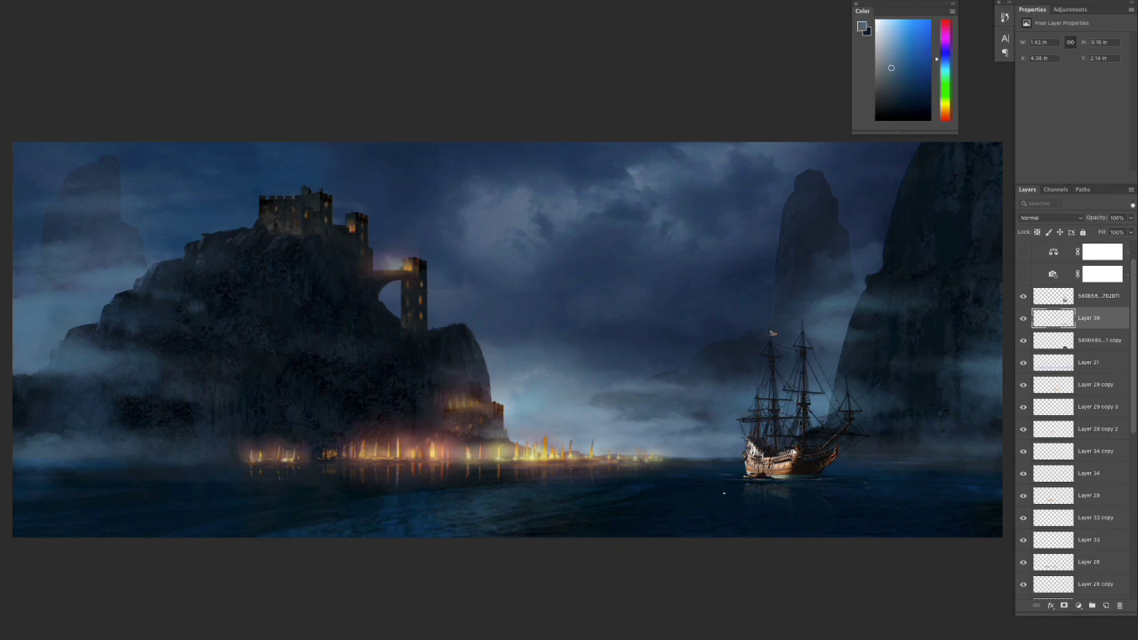
pyautogui.click(1065, 298)
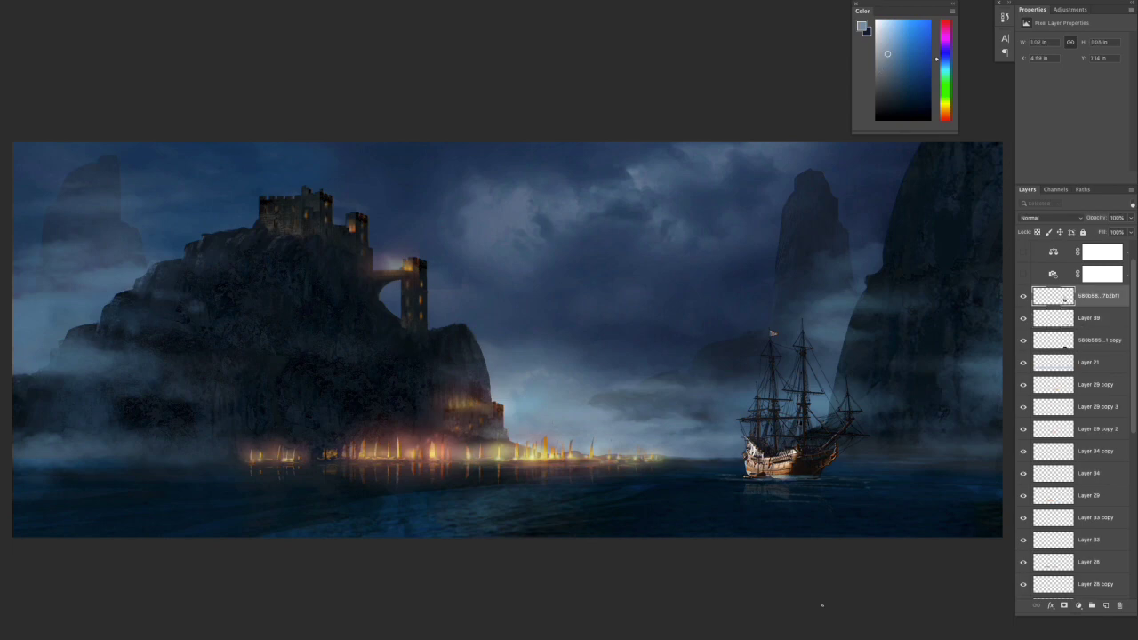
pyautogui.rightClick(1065, 299)
pyautogui.click(1053, 290)
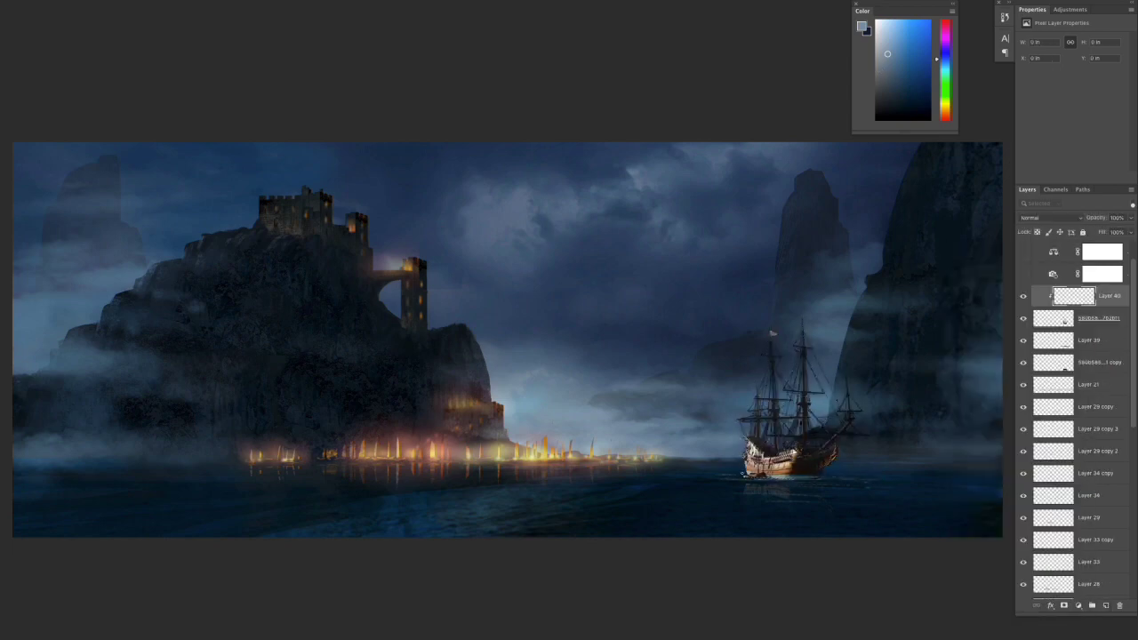
pyautogui.keyDown('alt'); pyautogui.click(737, 477); pyautogui.keyUp('alt')
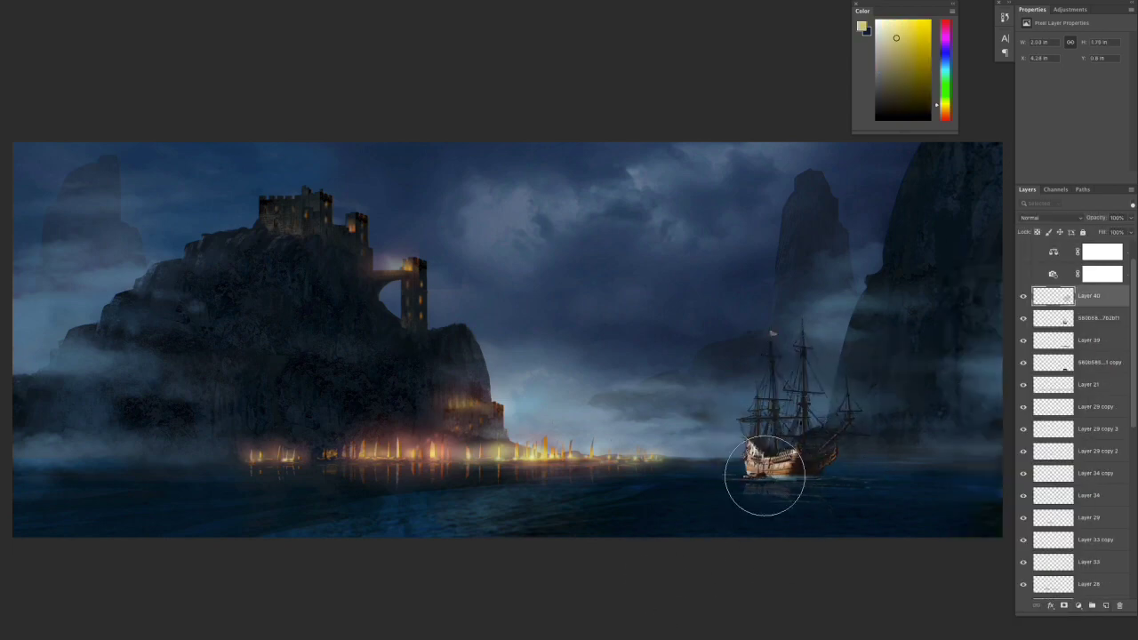
pyautogui.rightClick(1092, 314)
pyautogui.press('Escape')
# - Paint haze on the hull, then shift the ship toward cyan and blue (-49, -31)
pyautogui.moveTo(813, 478); pyautogui.dragTo(781, 483)
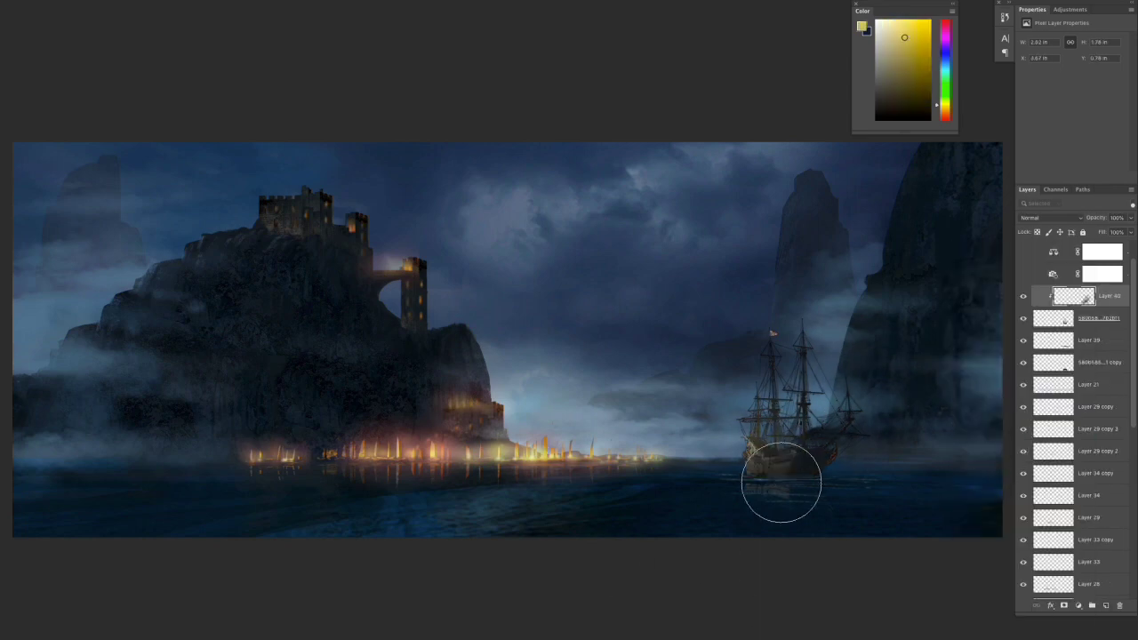
pyautogui.keyDown('alt'); pyautogui.click(770, 436); pyautogui.keyUp('alt')
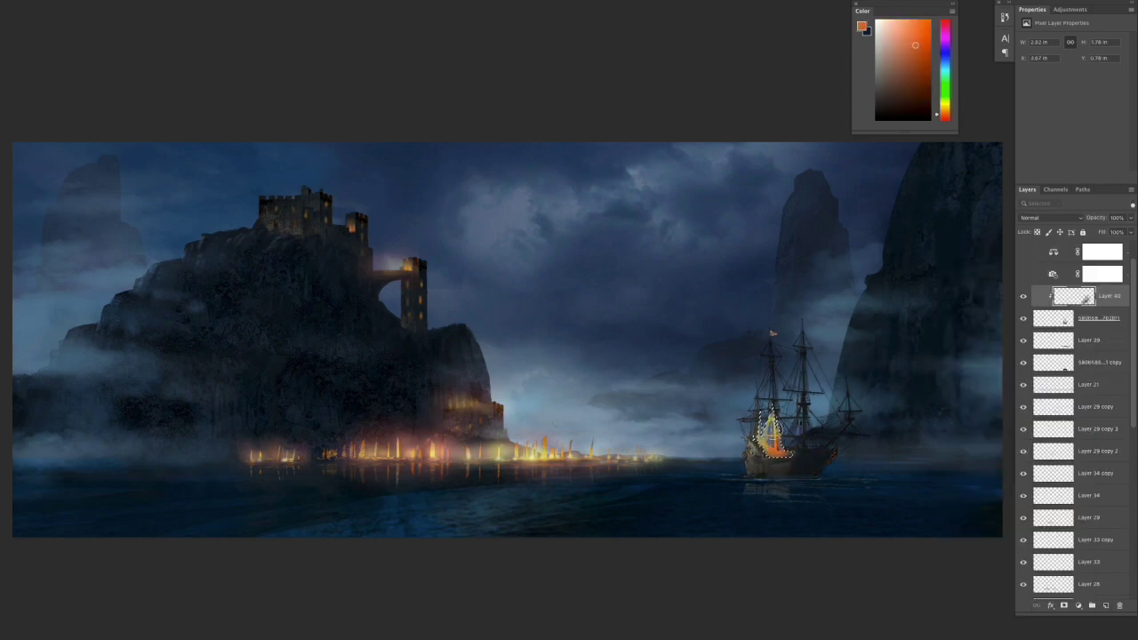
pyautogui.moveTo(782, 503); pyautogui.dragTo(770, 442)
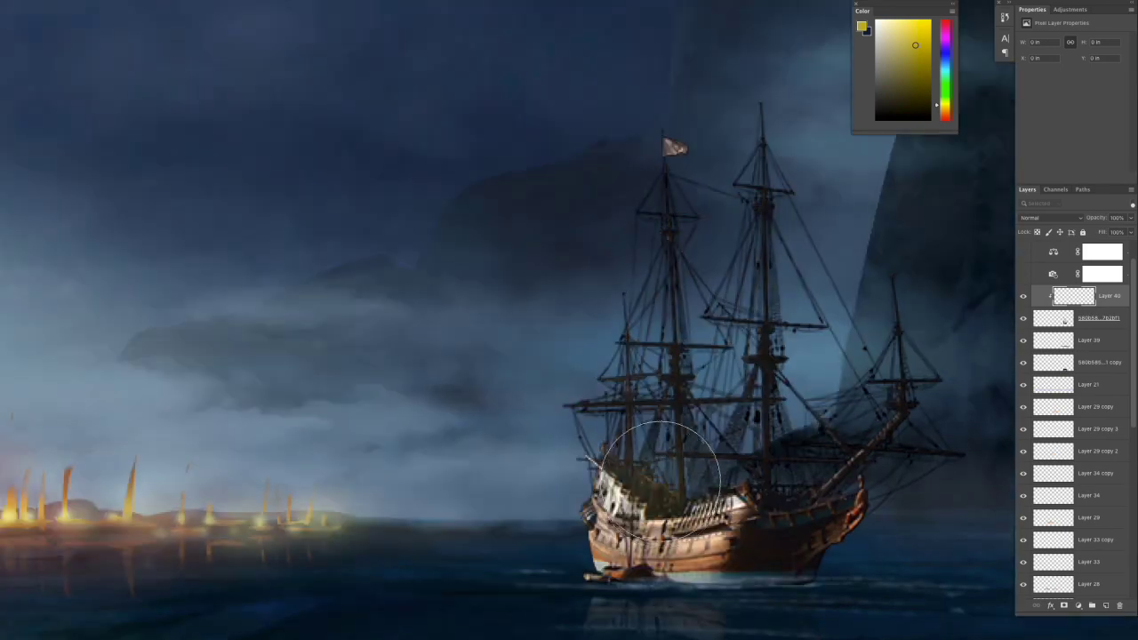
pyautogui.hotkey('ctrl', 'z')
pyautogui.hotkey('ctrl', '-')
pyautogui.hotkey('ctrl', 'b')
pyautogui.moveTo(910, 543); pyautogui.dragTo(905, 543)
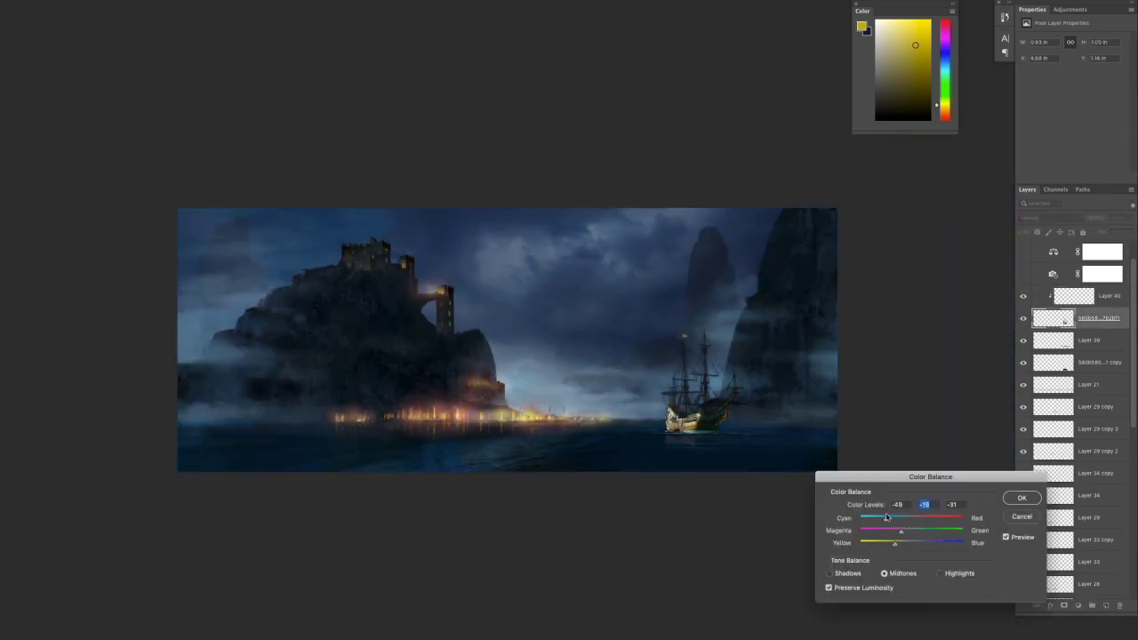
# - Apply the ship's colour balance and place a fire image scaled onto the ship
pyautogui.click(1021, 498)
pyautogui.moveTo(698, 418); pyautogui.dragTo(704, 432)
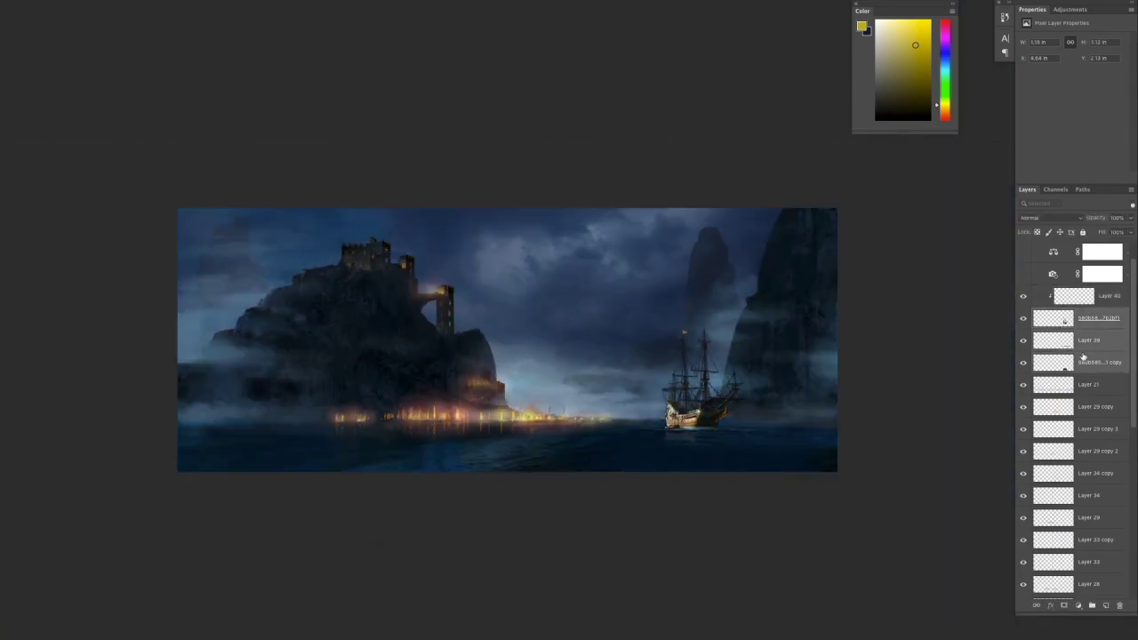
pyautogui.click(1085, 302)
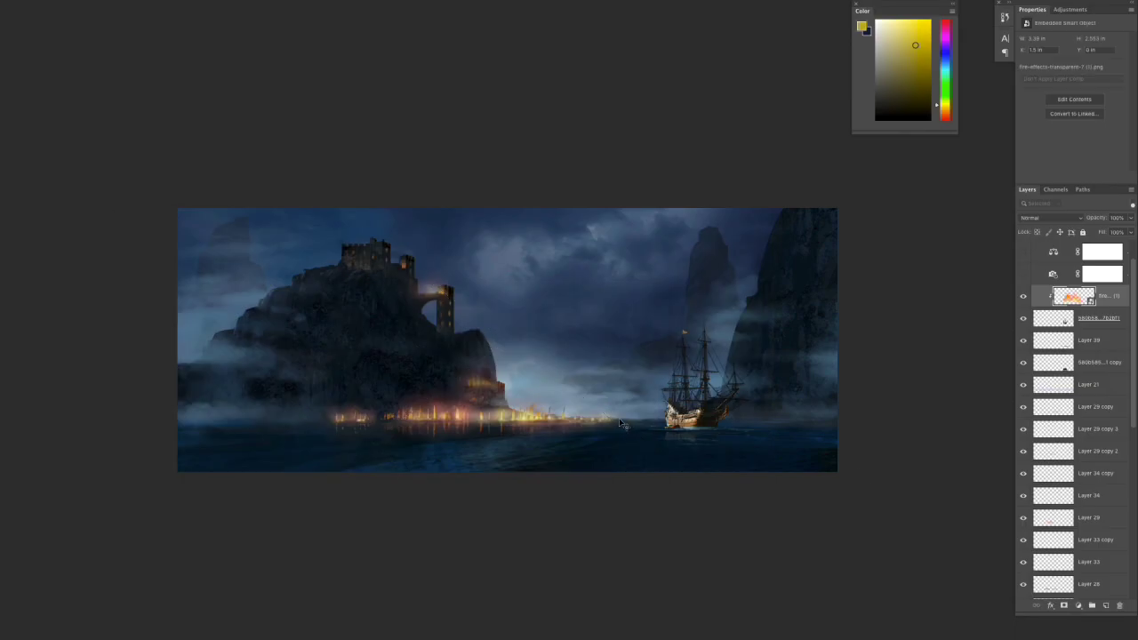
pyautogui.rightClick(1068, 298)
pyautogui.click(1005, 419)
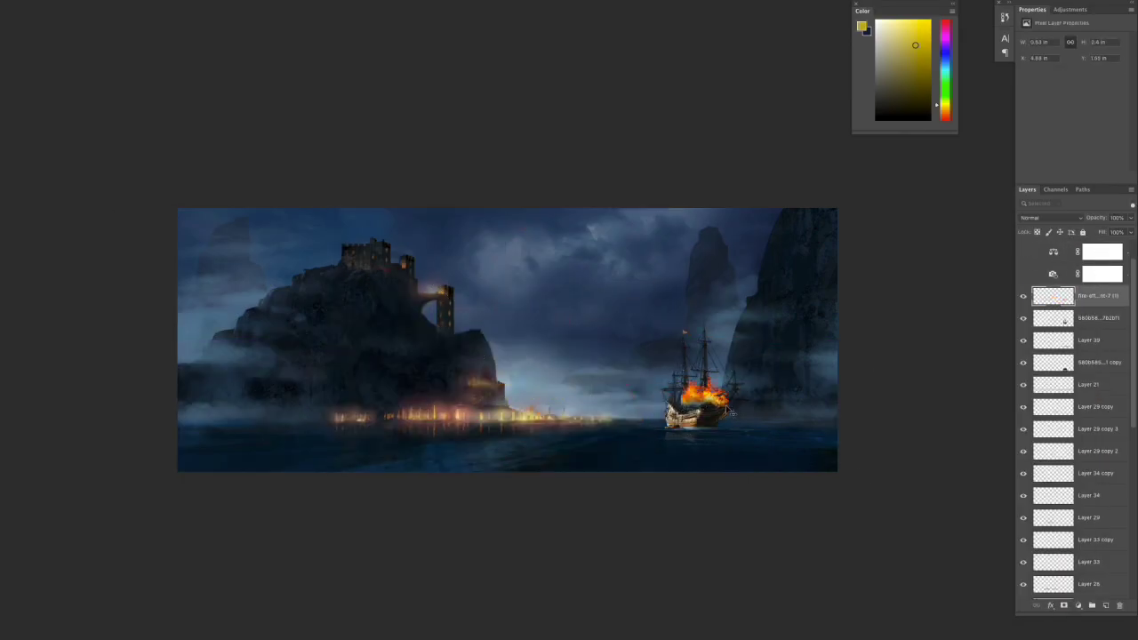
pyautogui.moveTo(694, 410); pyautogui.dragTo(690, 405)
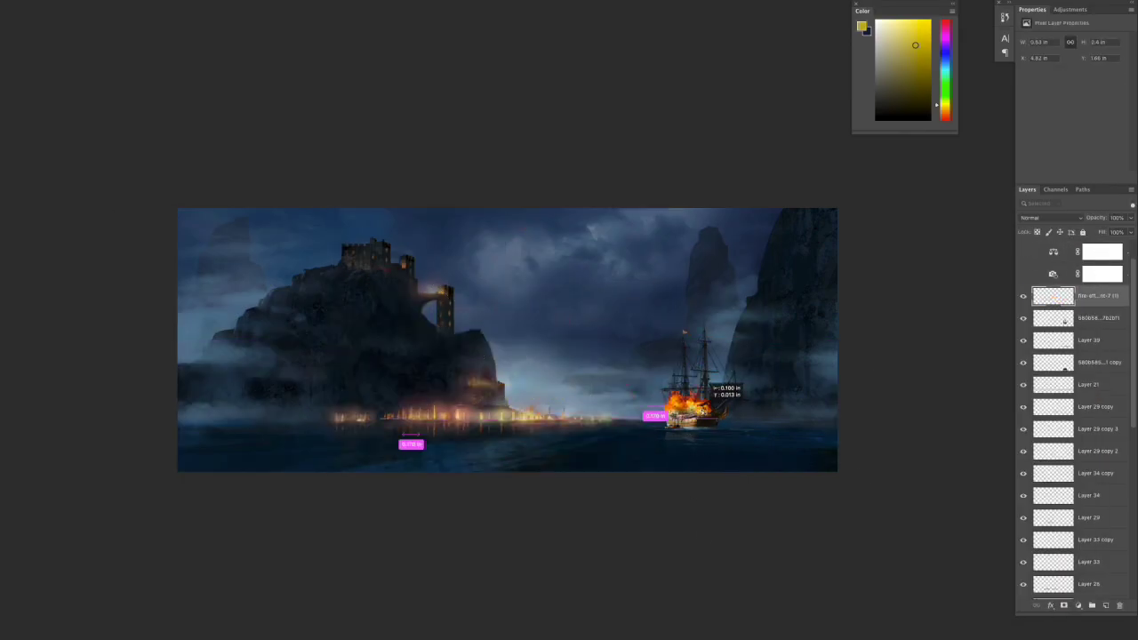
# - Blend the fire layer in Overlay mode and nudge it onto the hull
pyautogui.click(1051, 217)
pyautogui.click(1049, 329)
pyautogui.scroll(3, 693, 409)
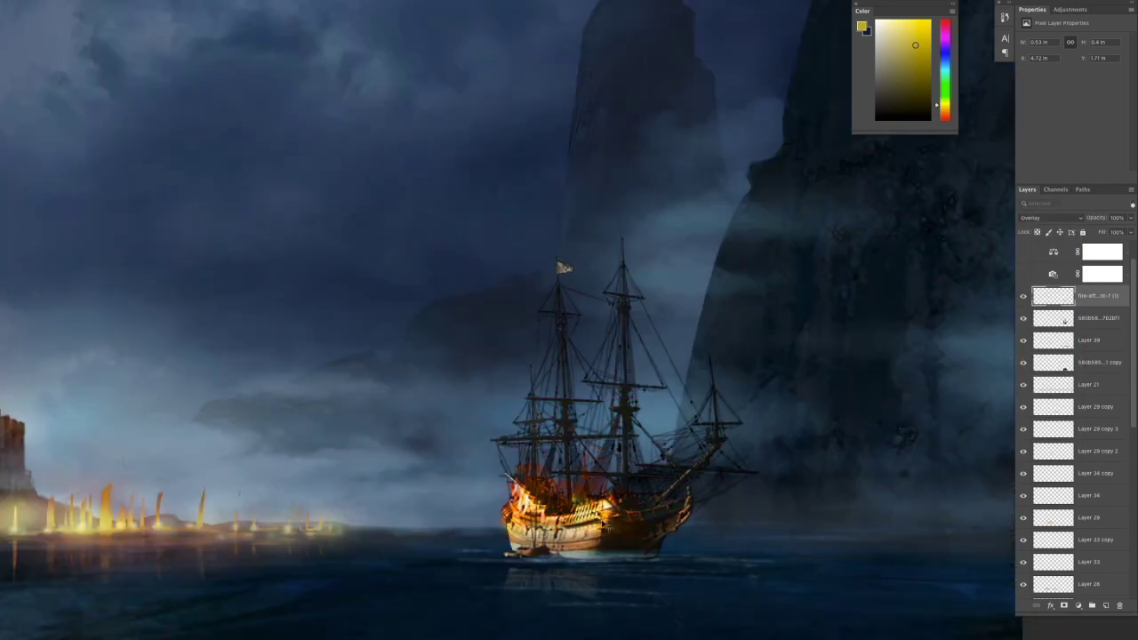
pyautogui.moveTo(904, 458); pyautogui.dragTo(906, 462)
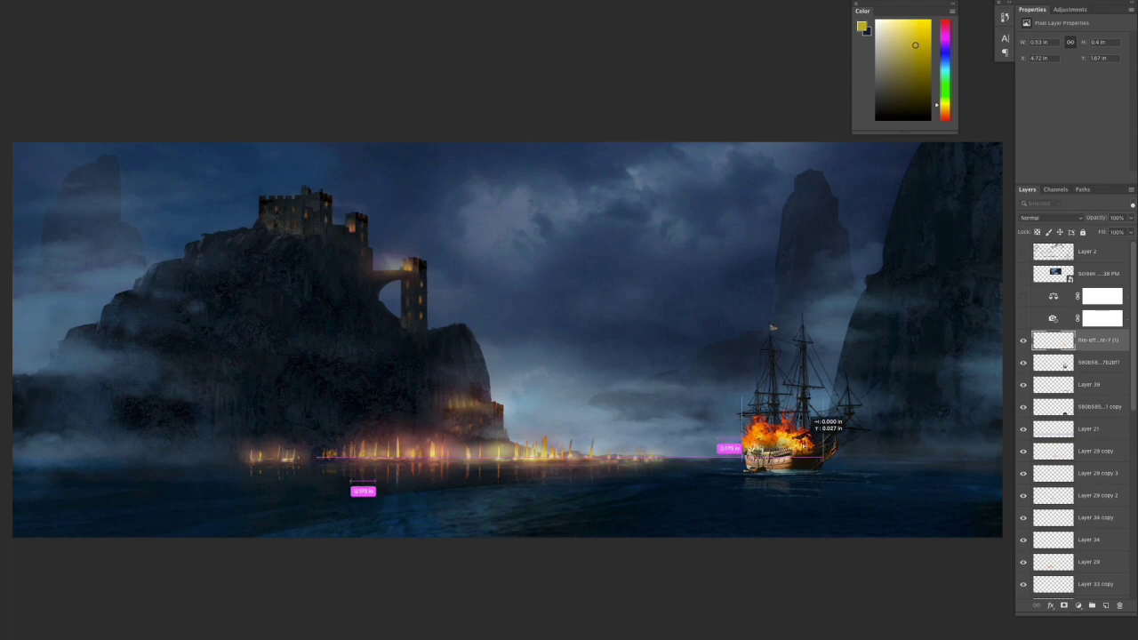
pyautogui.click(1023, 341)
pyautogui.click(1107, 606)
# - Add a yellow-orange Linear Dodge (Add) glow layer and set ship Hue/Saturation (+21, -33)
pyautogui.click(925, 37)
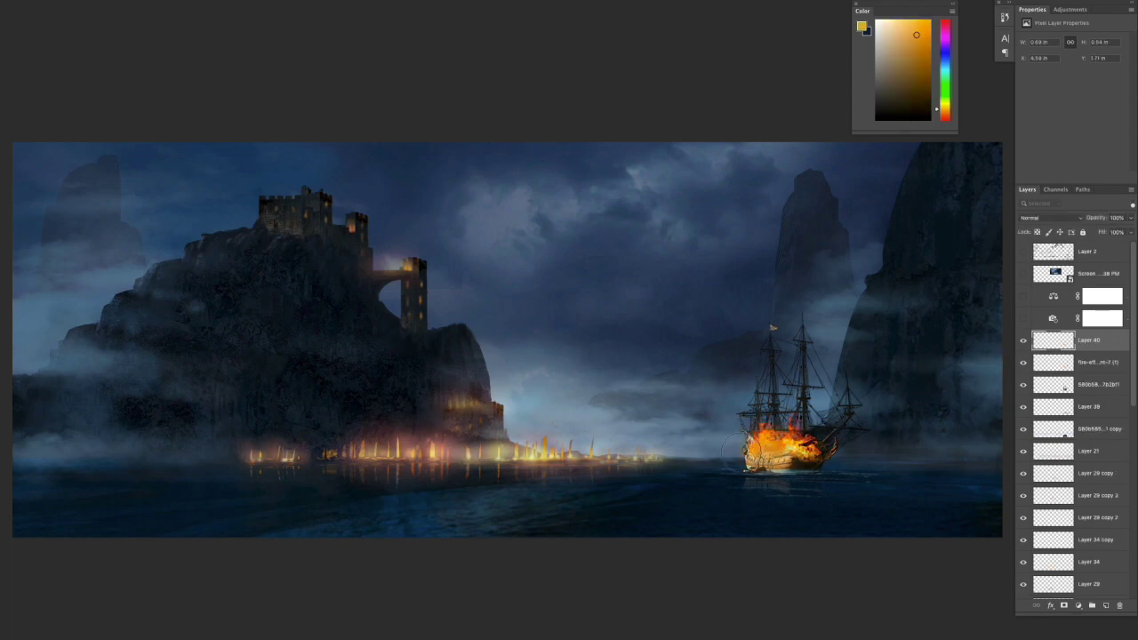
pyautogui.click(1049, 217)
pyautogui.click(1046, 306)
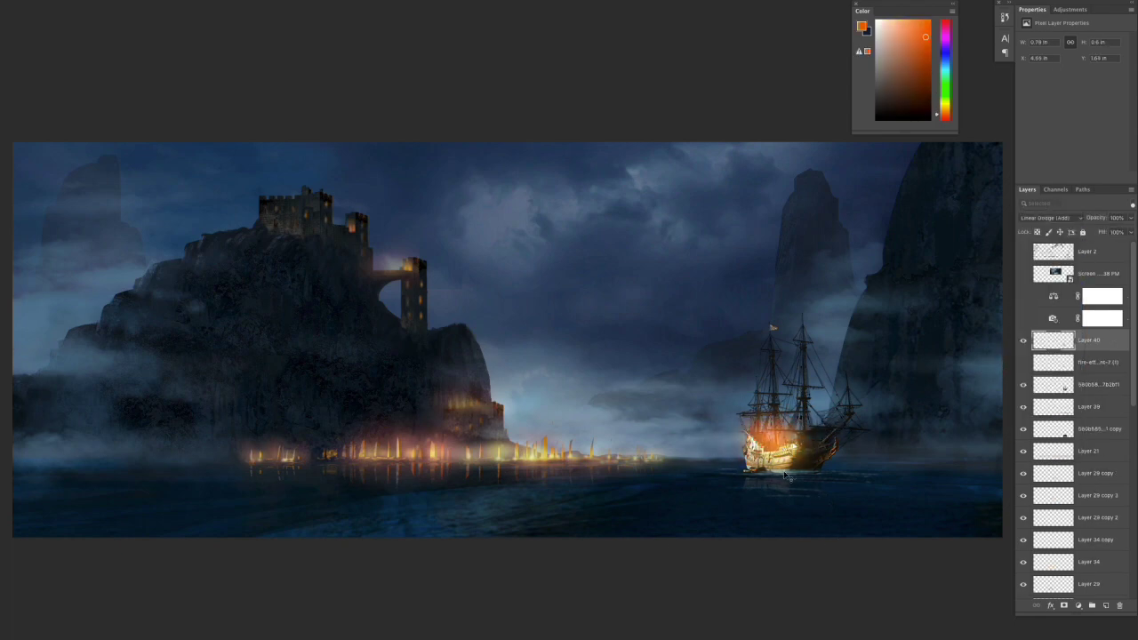
pyautogui.click(944, 112)
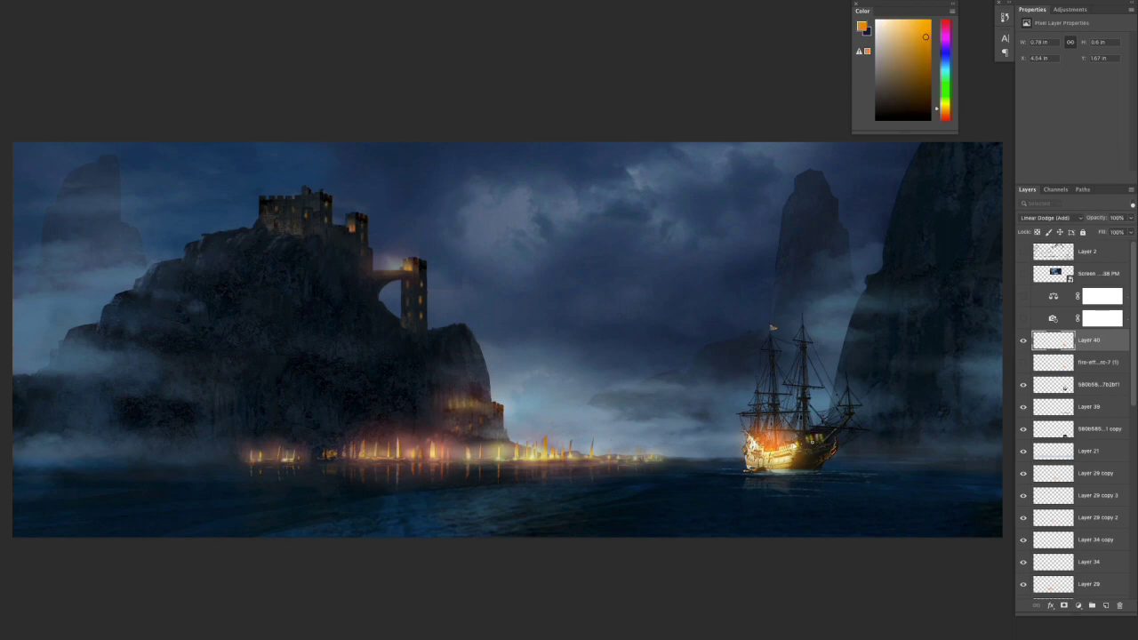
pyautogui.click(1094, 384)
pyautogui.hotkey('ctrl', 'u')
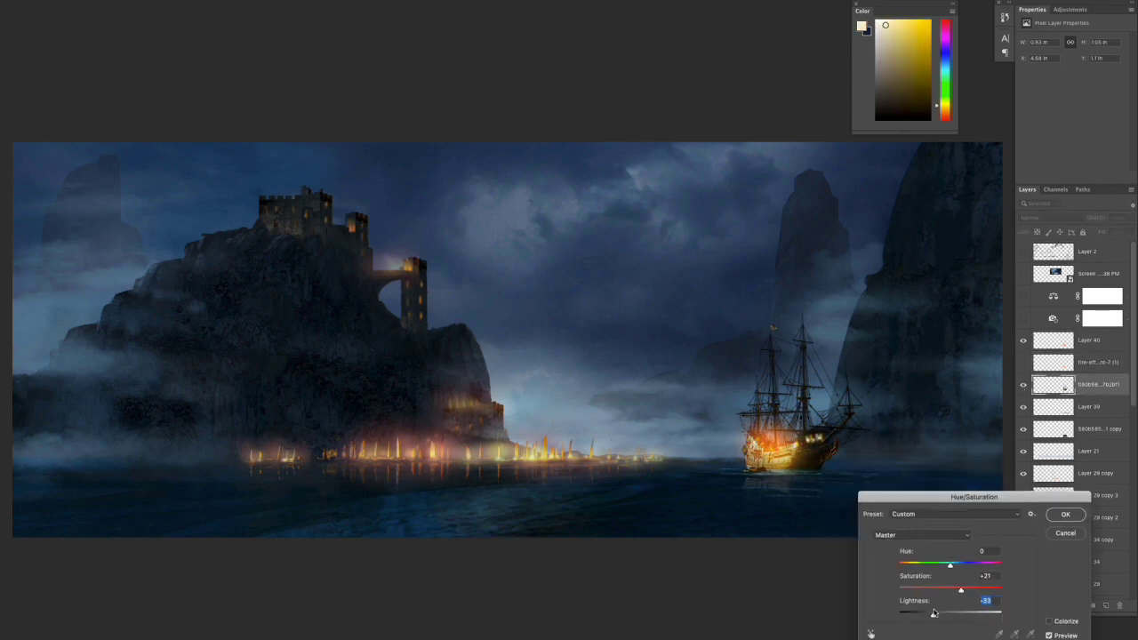
# - Confirm the ship's Hue/Saturation, shrink layer thumbnails, and add a new layer above the ship
pyautogui.press('Return')
pyautogui.rightClick(1025, 381)
pyautogui.click(978, 469)
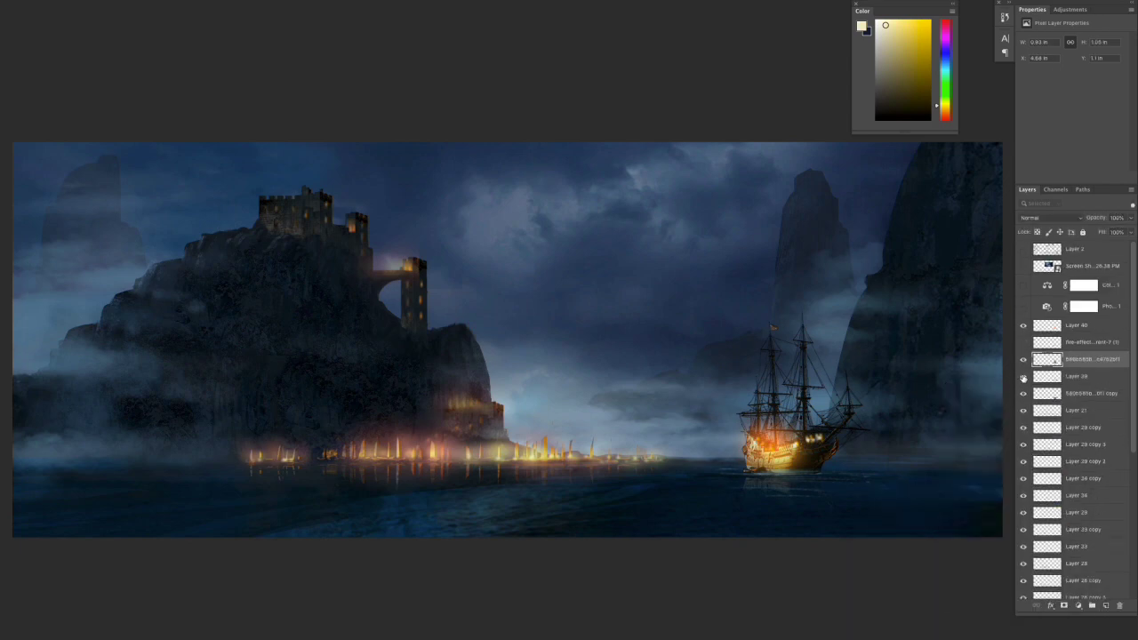
pyautogui.hotkey('ctrl', 'shift', 'alt', 'n')
pyautogui.keyDown('alt'); pyautogui.click(1046, 367); pyautogui.keyUp('alt')
pyautogui.keyDown('alt'); pyautogui.click(811, 456); pyautogui.keyUp('alt')
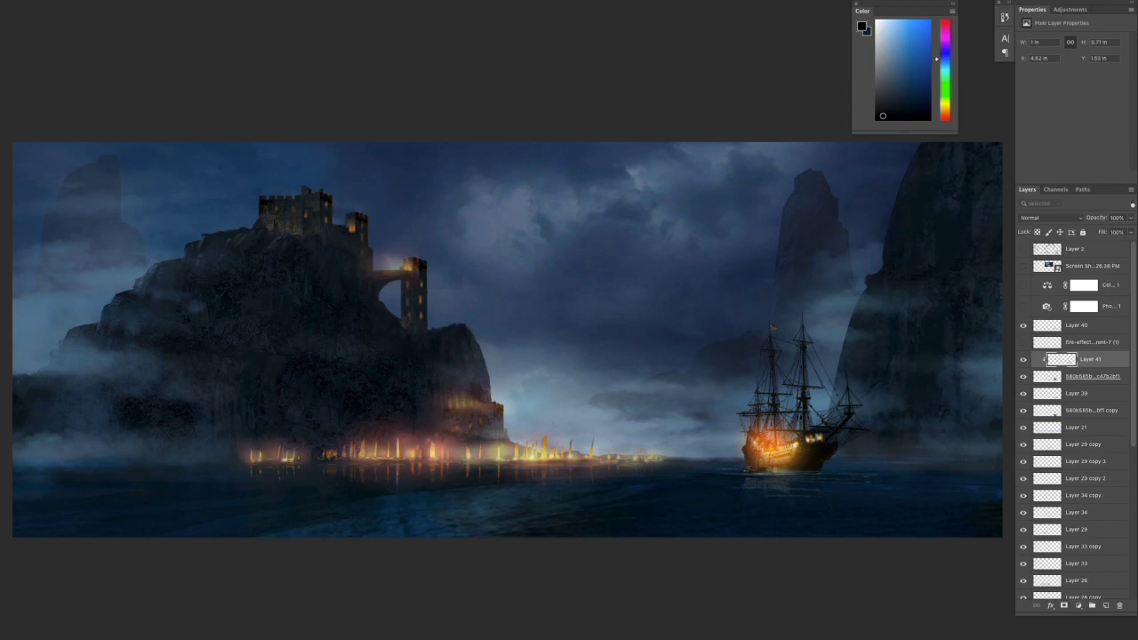
# - Set the layer to Linear Dodge (Add) and drag a glow reflection below the ship
pyautogui.click(1049, 217)
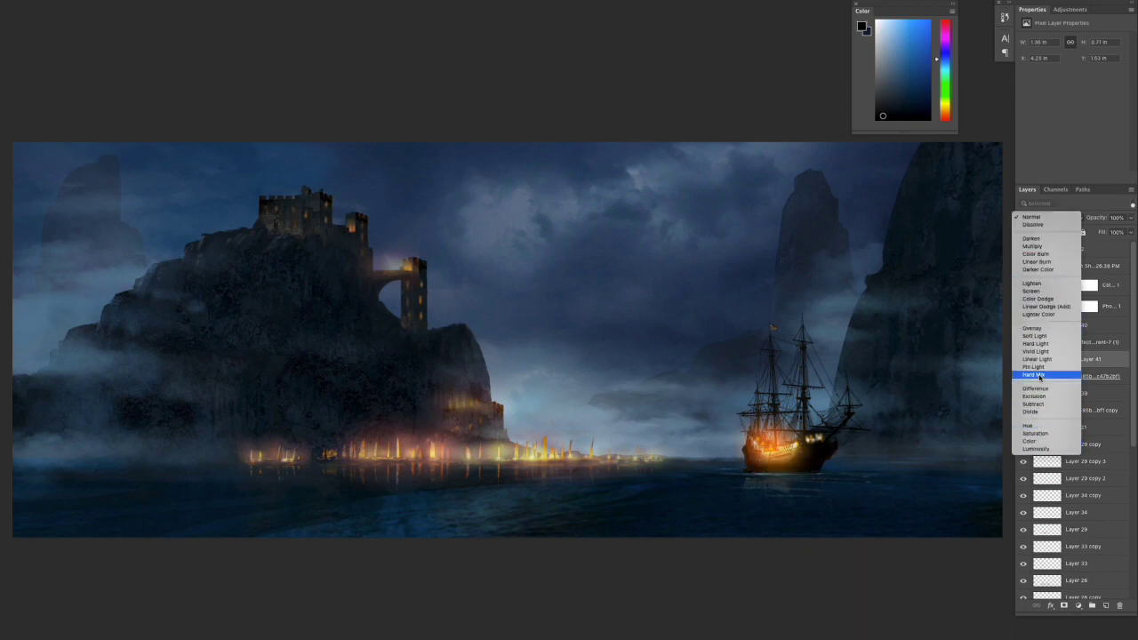
pyautogui.click(1046, 306)
pyautogui.scroll(3, 816, 419)
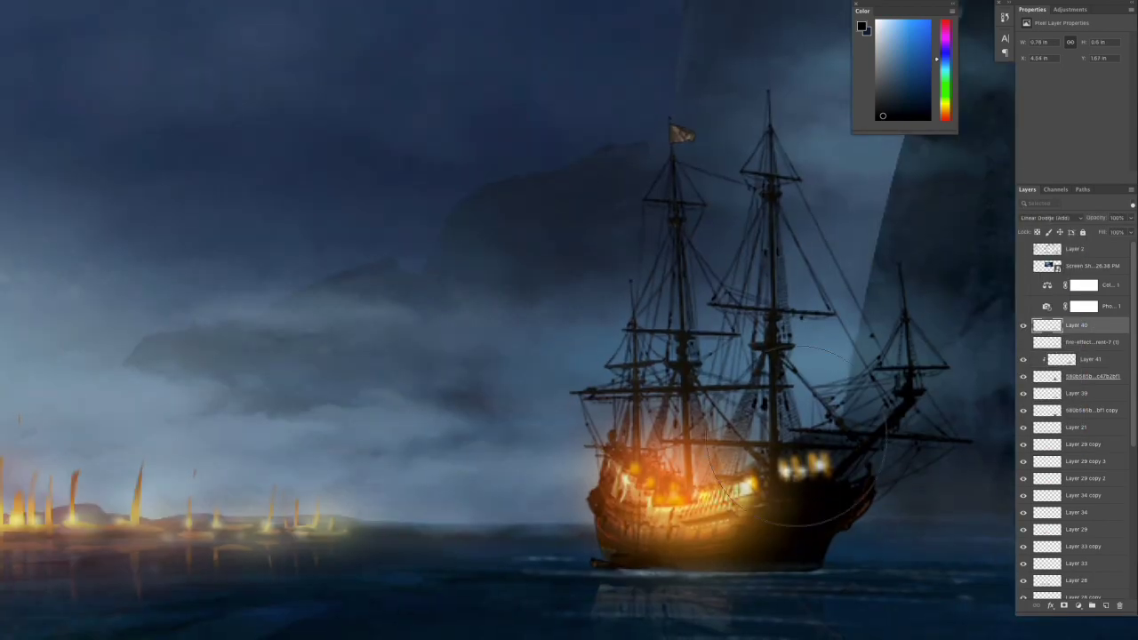
pyautogui.hotkey('ctrl', '0')
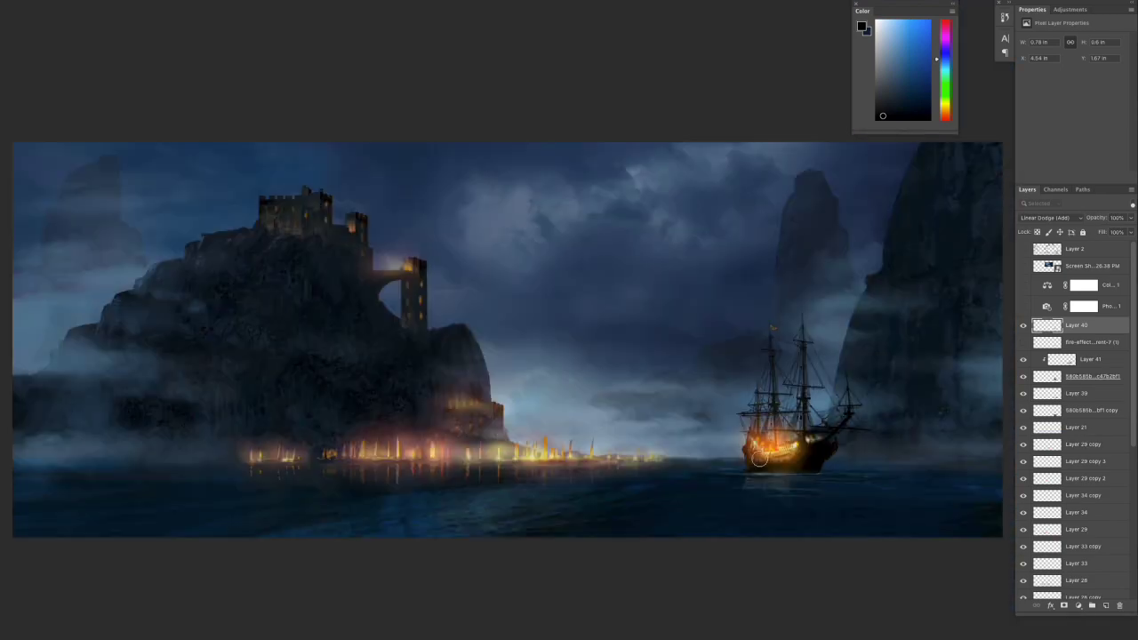
pyautogui.moveTo(790, 480); pyautogui.dragTo(799, 541)
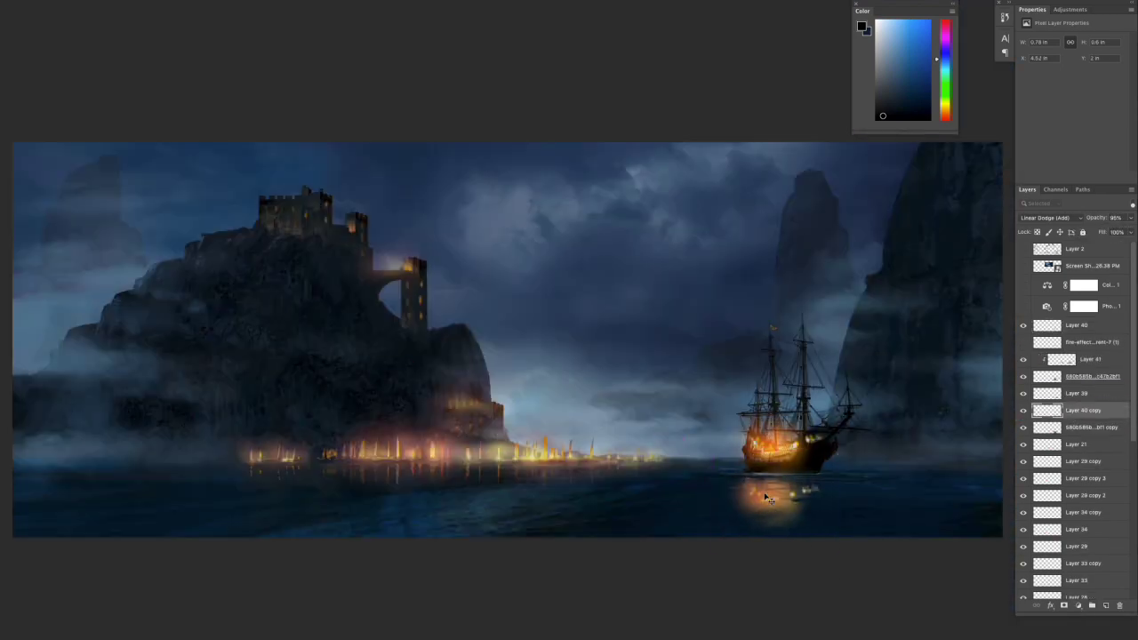
pyautogui.click(1130, 217)
pyautogui.moveTo(752, 493)
pyautogui.mouseDown()
pyautogui.moveTo(810, 500)
pyautogui.moveTo(735, 495)
pyautogui.mouseUp()
# - Enlarge the reflection glow, dim it to 63%, and move it up and left
pyautogui.hotkey('ctrl', 't')
pyautogui.press('Return')
pyautogui.click(1131, 217)
pyautogui.moveTo(1129, 232); pyautogui.dragTo(1113, 234)
pyautogui.moveTo(834, 545); pyautogui.dragTo(809, 503)
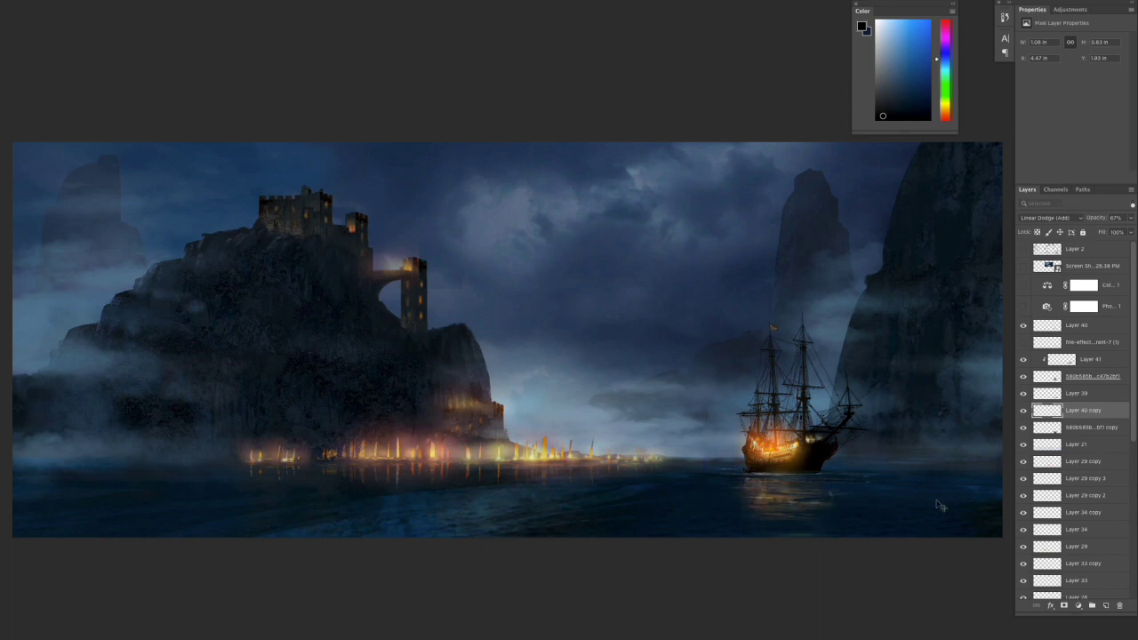
pyautogui.keyDown('ctrl'); pyautogui.click(1049, 376); pyautogui.keyUp('ctrl')
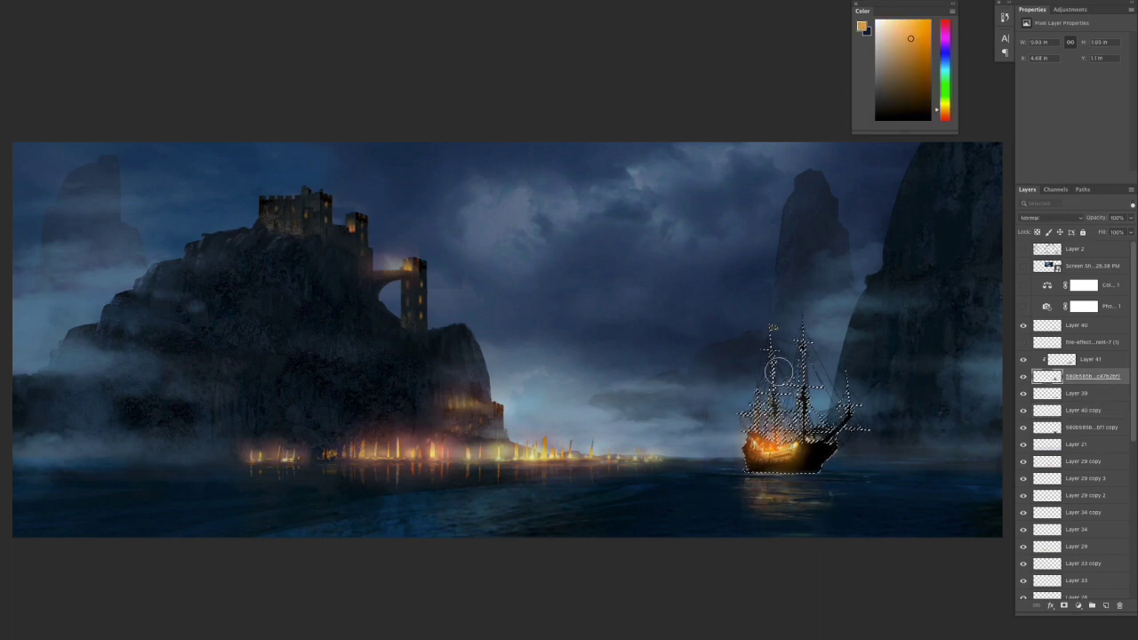
pyautogui.hotkey('ctrl', 'd')
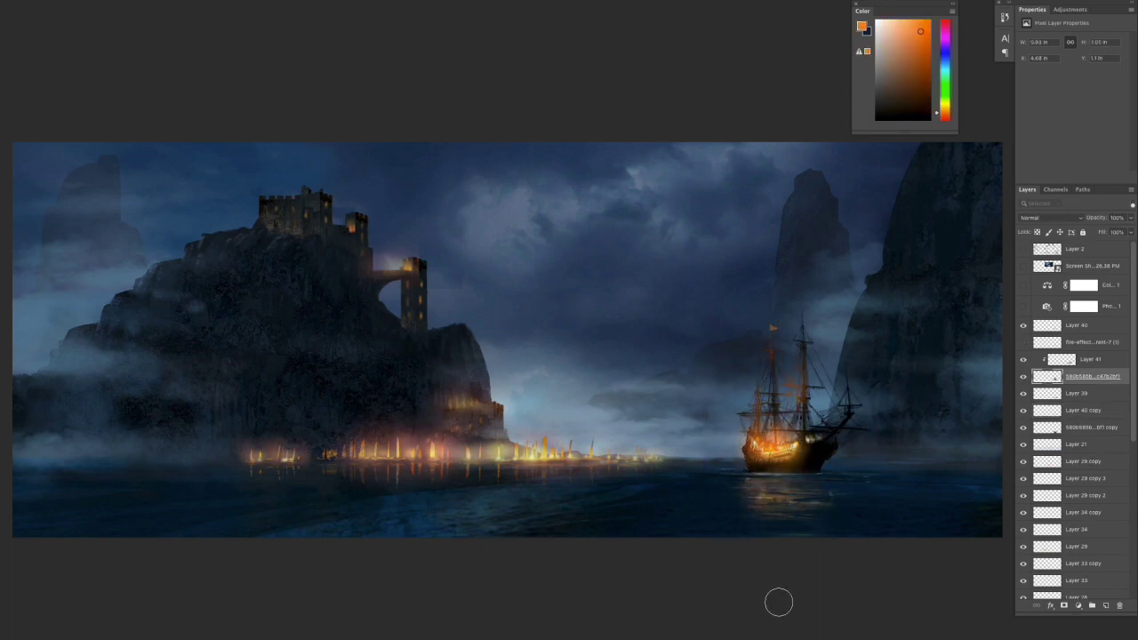
# - Select Layer 40 and step through the layer stack to Layer 7 and Layer 39
pyautogui.keyDown('alt'); pyautogui.click(818, 439); pyautogui.keyUp('alt')
pyautogui.hotkey('alt', ']')
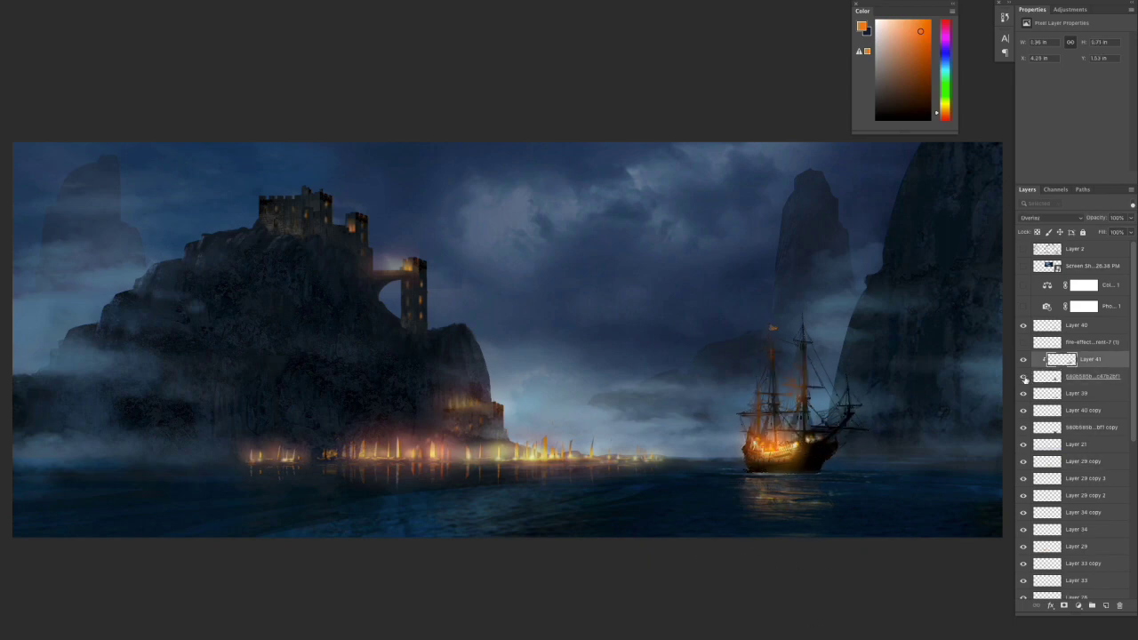
pyautogui.hotkey('alt', ']')
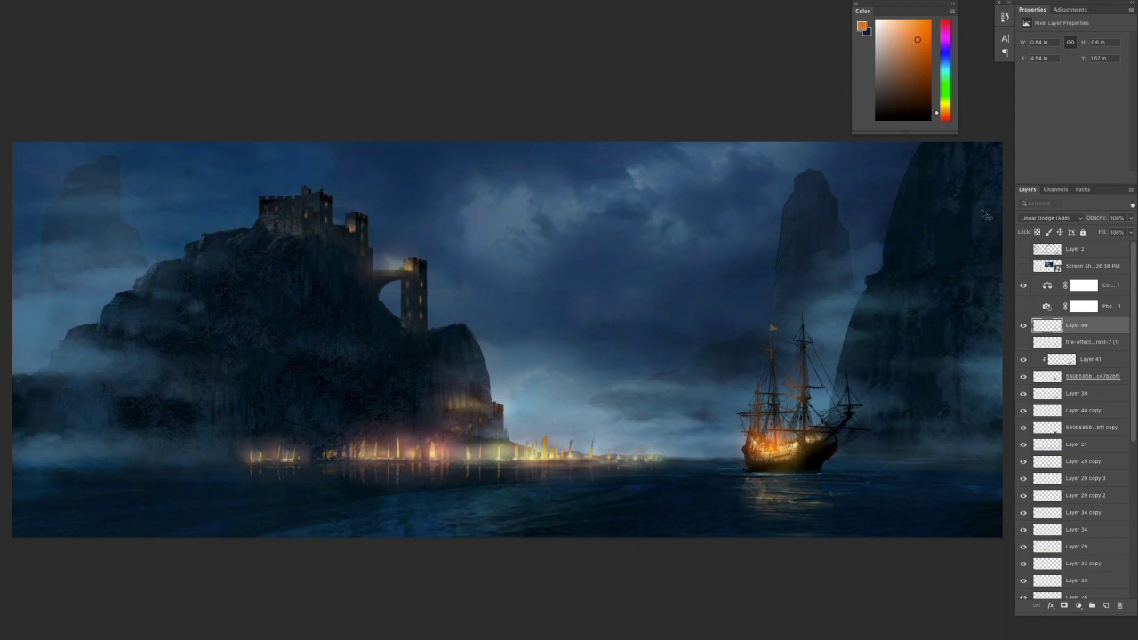
pyautogui.scroll(-5, 1023, 444)
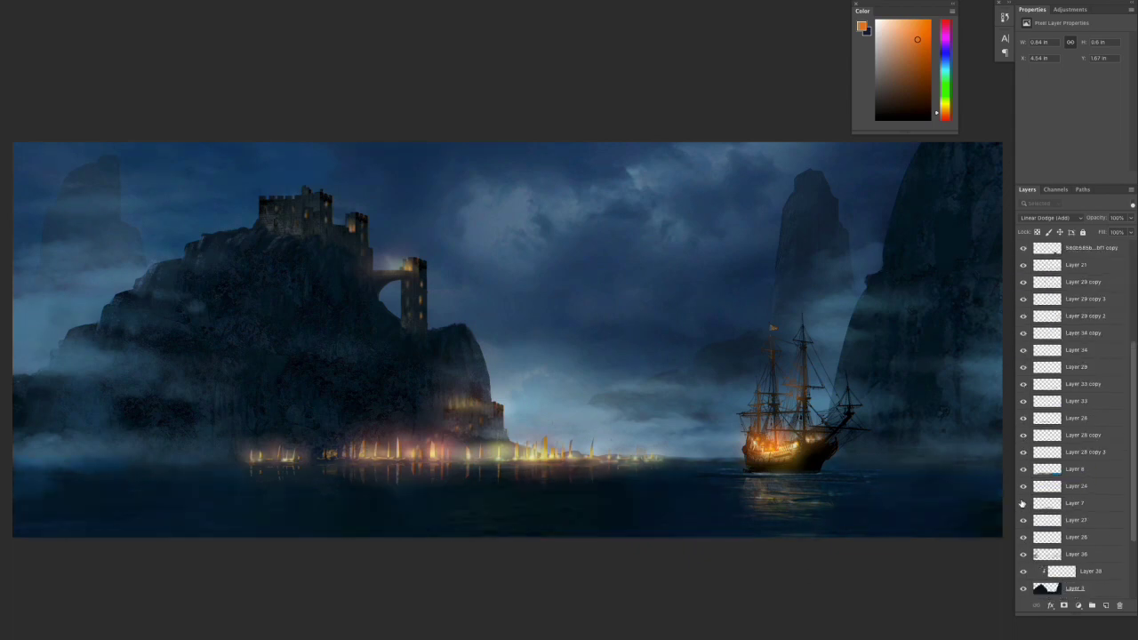
pyautogui.click(1076, 504)
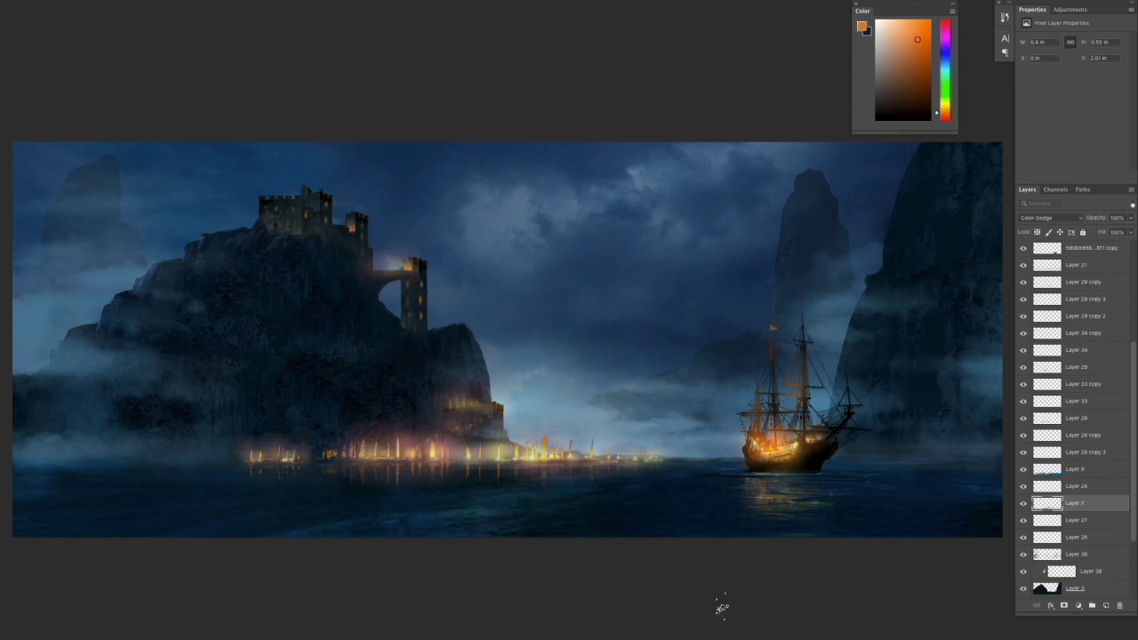
pyautogui.keyDown('ctrl'); pyautogui.click(699, 528); pyautogui.keyUp('ctrl')
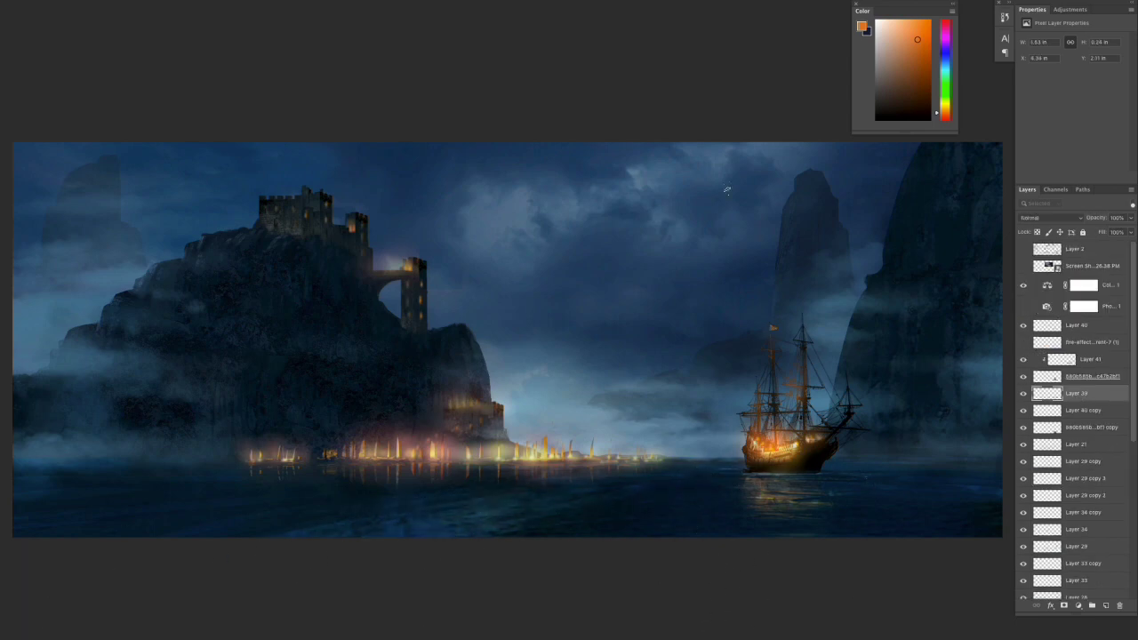
# - Create Layer 42, move Layer 40 copy above Layer 39, and add Layer 43
pyautogui.click(1106, 606)
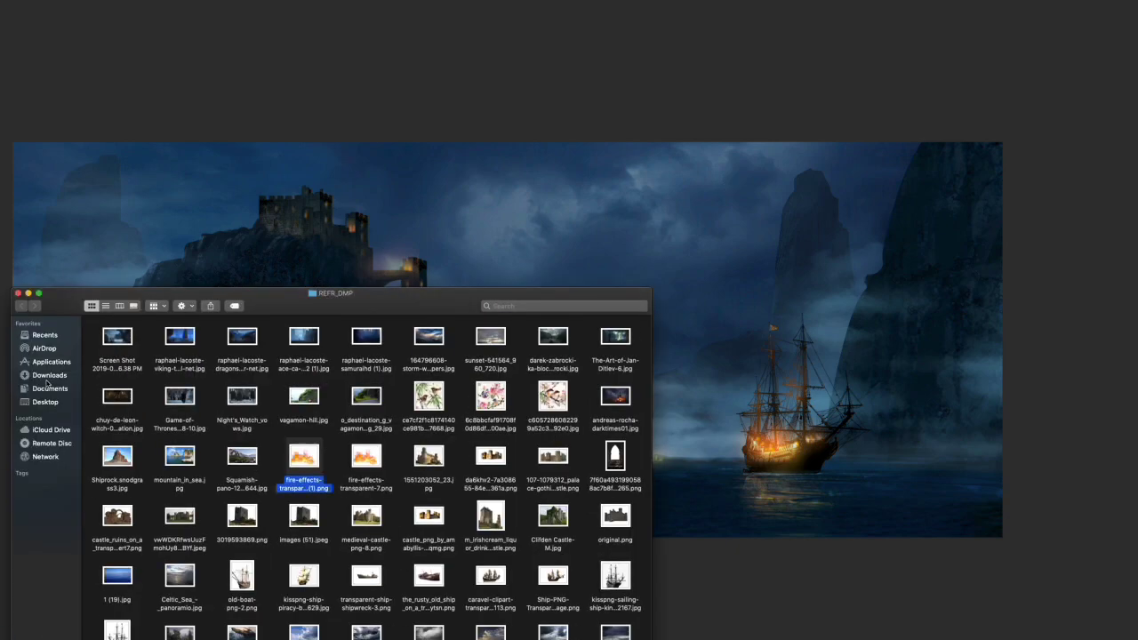
pyautogui.moveTo(1072, 427); pyautogui.dragTo(1070, 411)
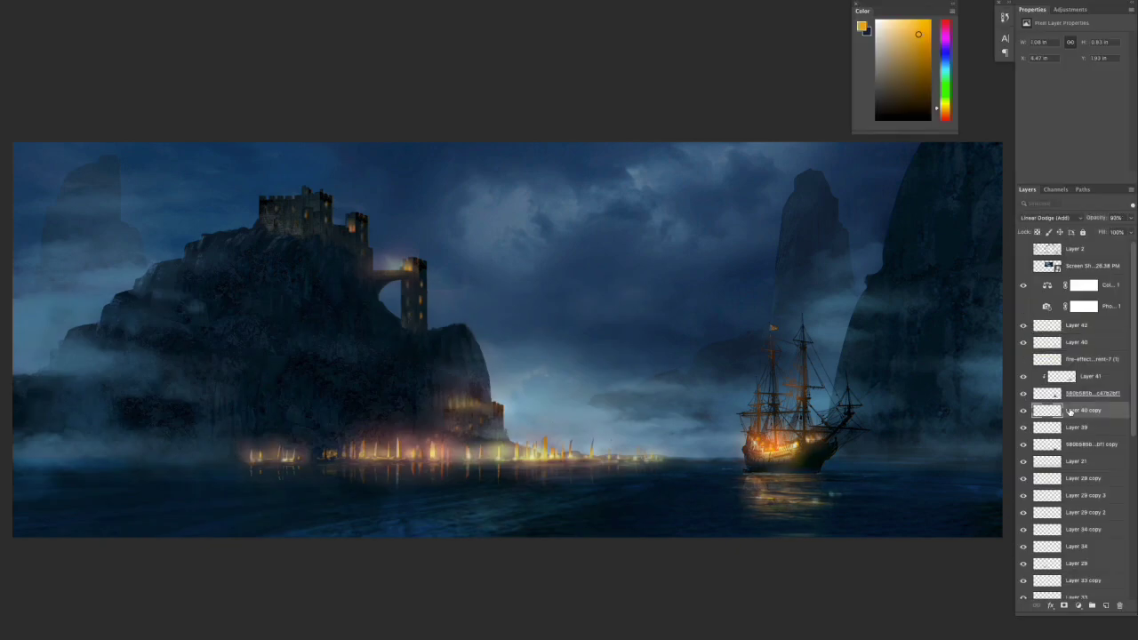
pyautogui.click(1076, 325)
pyautogui.hotkey('ctrl', 'shift', 'alt', 'n')
# - Paint dark blue over the castle cliff, upper sky, and harbour water
pyautogui.keyDown('alt'); pyautogui.click(343, 312); pyautogui.keyUp('alt')
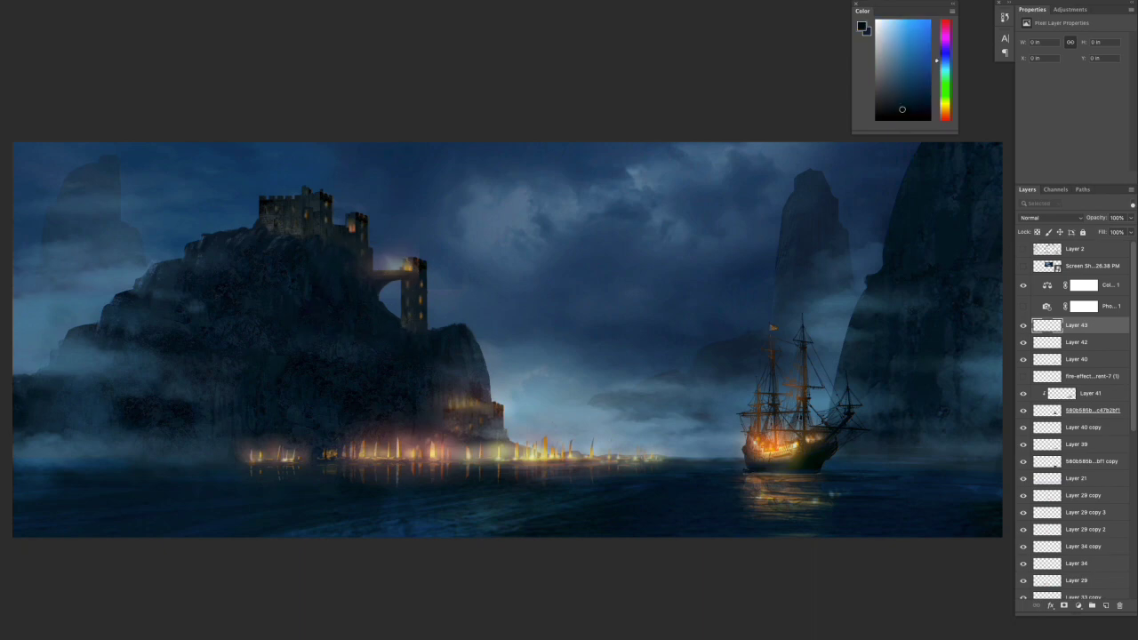
pyautogui.hotkey('ctrl', '-')
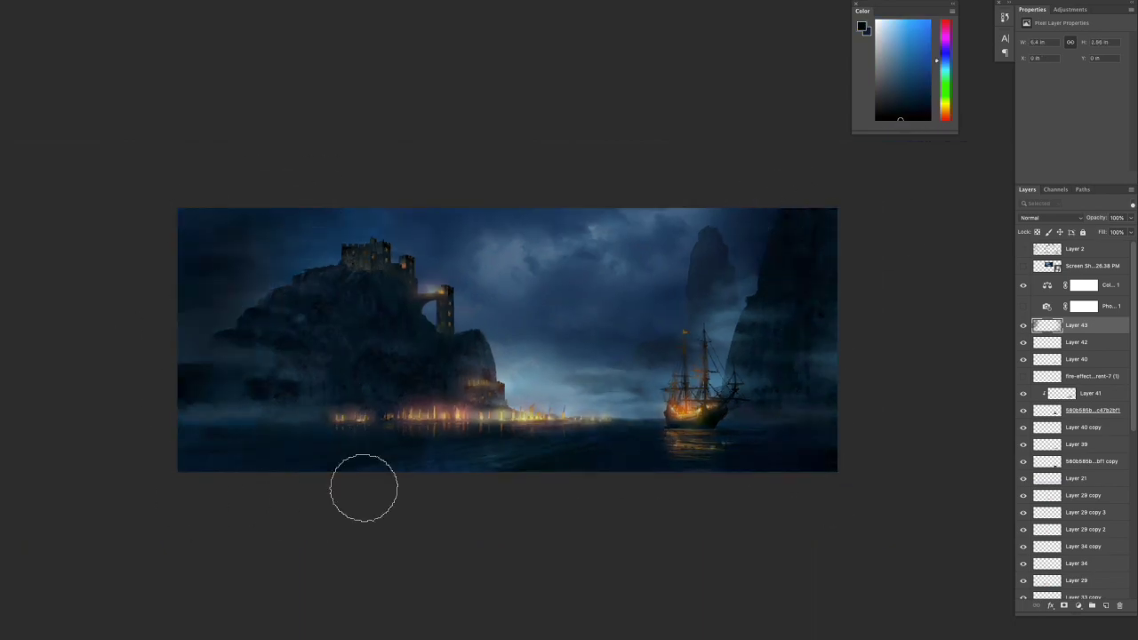
pyautogui.moveTo(321, 278)
pyautogui.mouseDown()
pyautogui.moveTo(279, 229)
pyautogui.moveTo(691, 204)
pyautogui.mouseUp()
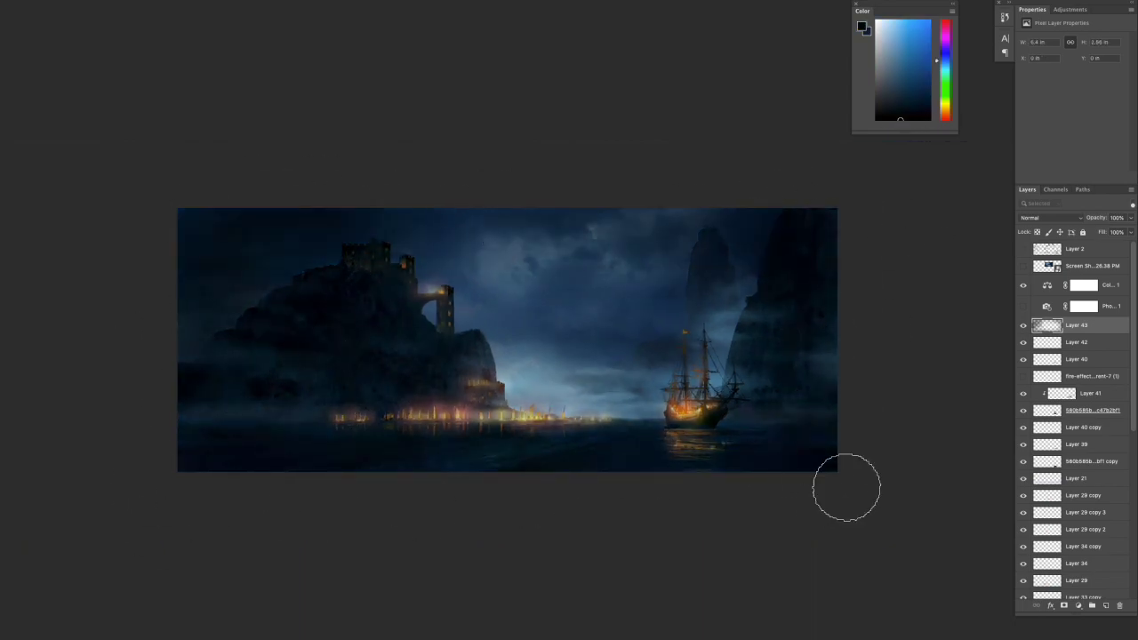
pyautogui.moveTo(454, 213); pyautogui.dragTo(699, 208)
pyautogui.moveTo(844, 463); pyautogui.dragTo(844, 376)
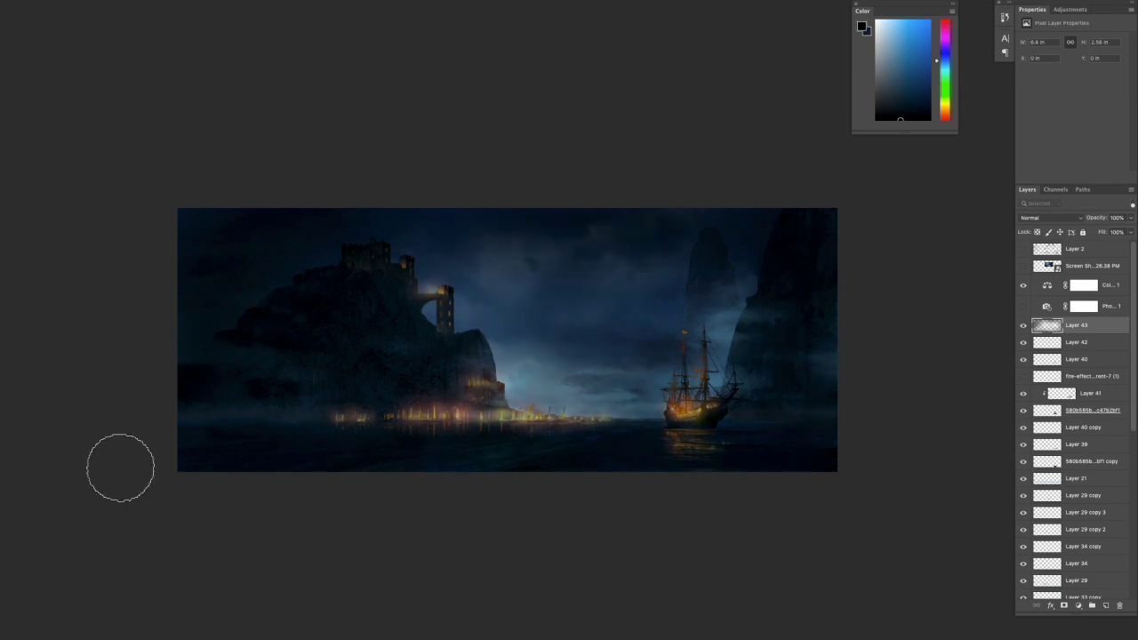
# - Set the layer to Luminosity blending and apply a Color Balance change
pyautogui.click(1052, 218)
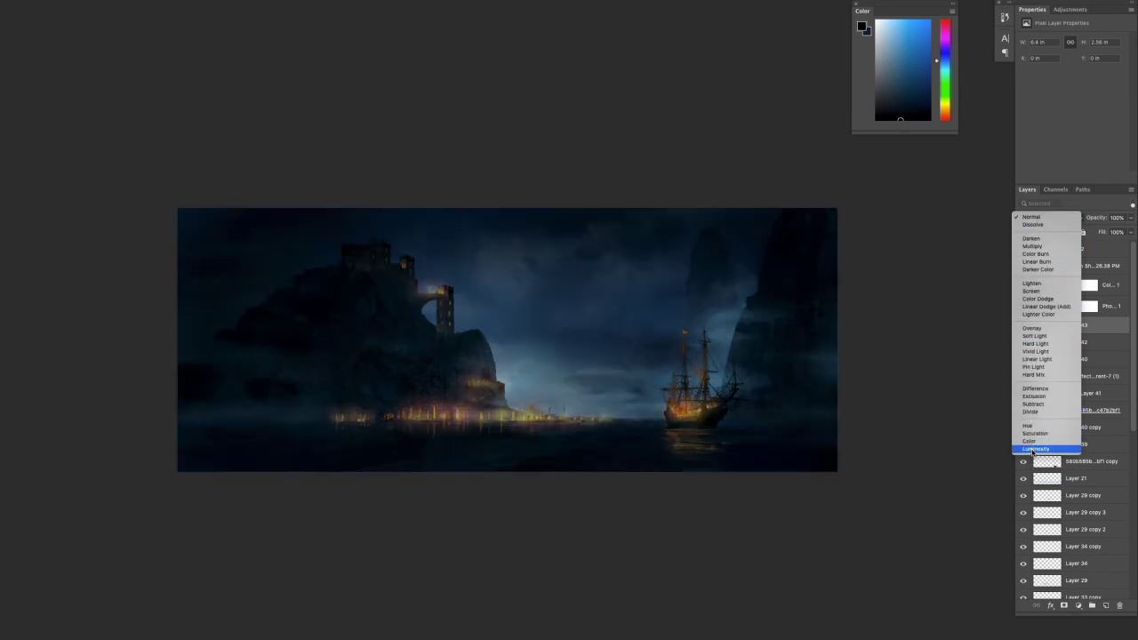
pyautogui.click(1034, 450)
pyautogui.hotkey('ctrl', '0')
pyautogui.hotkey('ctrl', 'b')
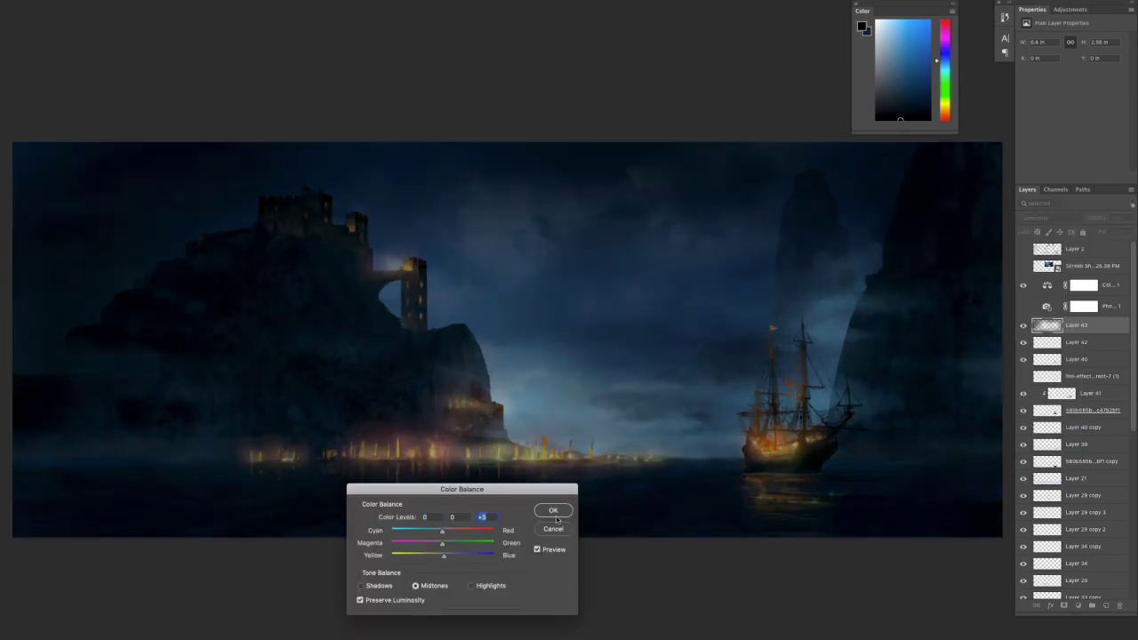
pyautogui.click(553, 511)
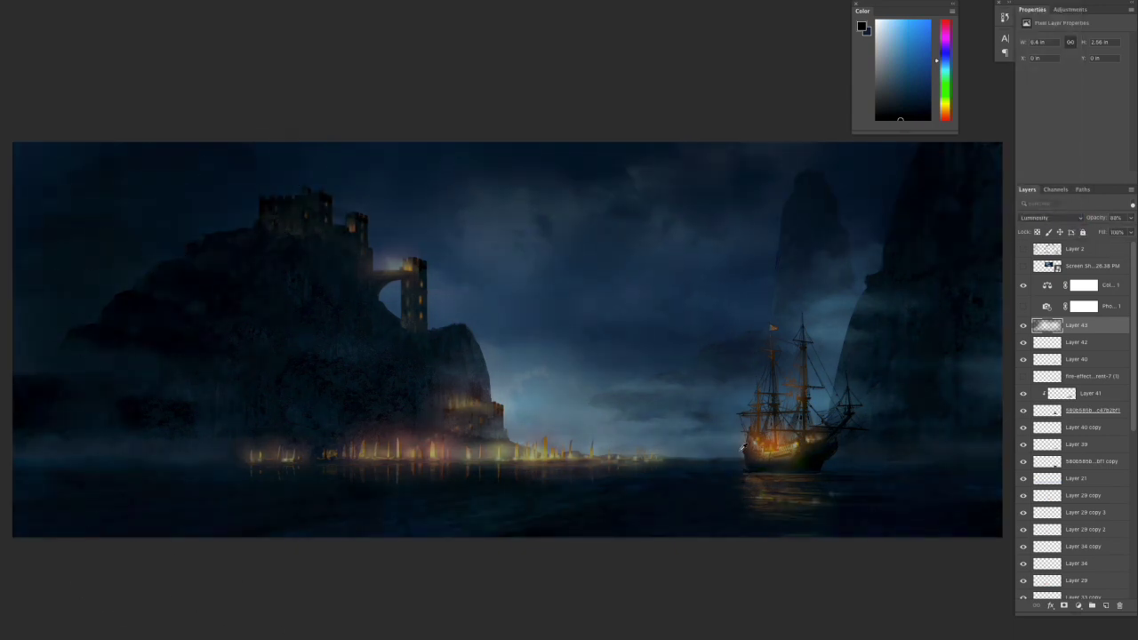
# - Sample orange, gold and dark blue from the painting, and lower Layer 43 to 83%
pyautogui.keyDown('alt'); pyautogui.click(742, 449); pyautogui.keyUp('alt')
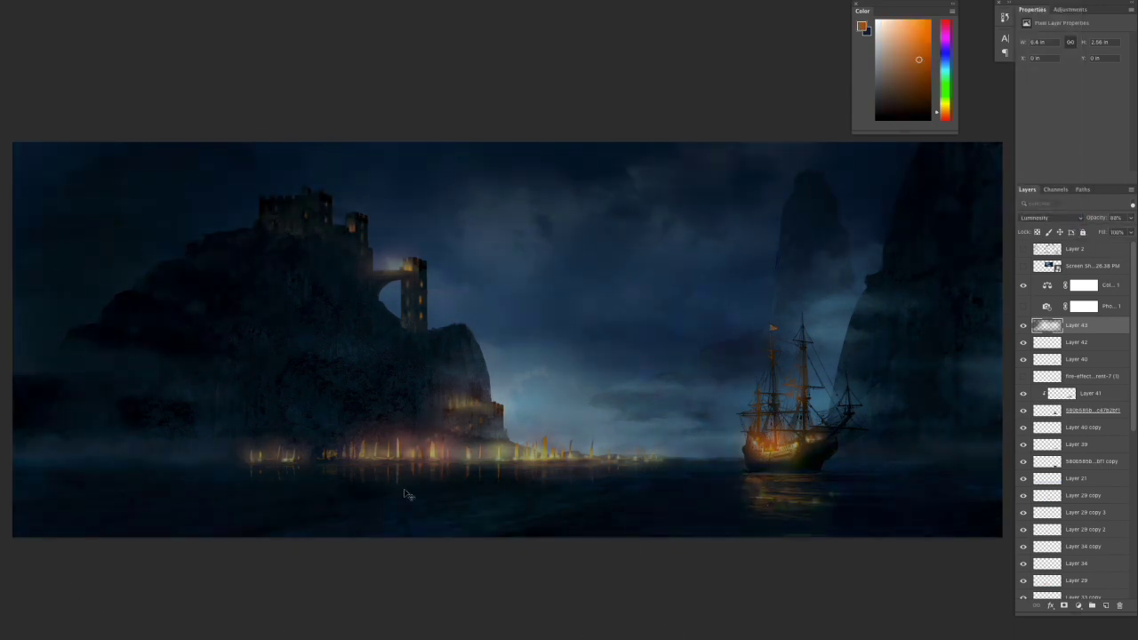
pyautogui.keyDown('alt'); pyautogui.click(527, 453); pyautogui.keyUp('alt')
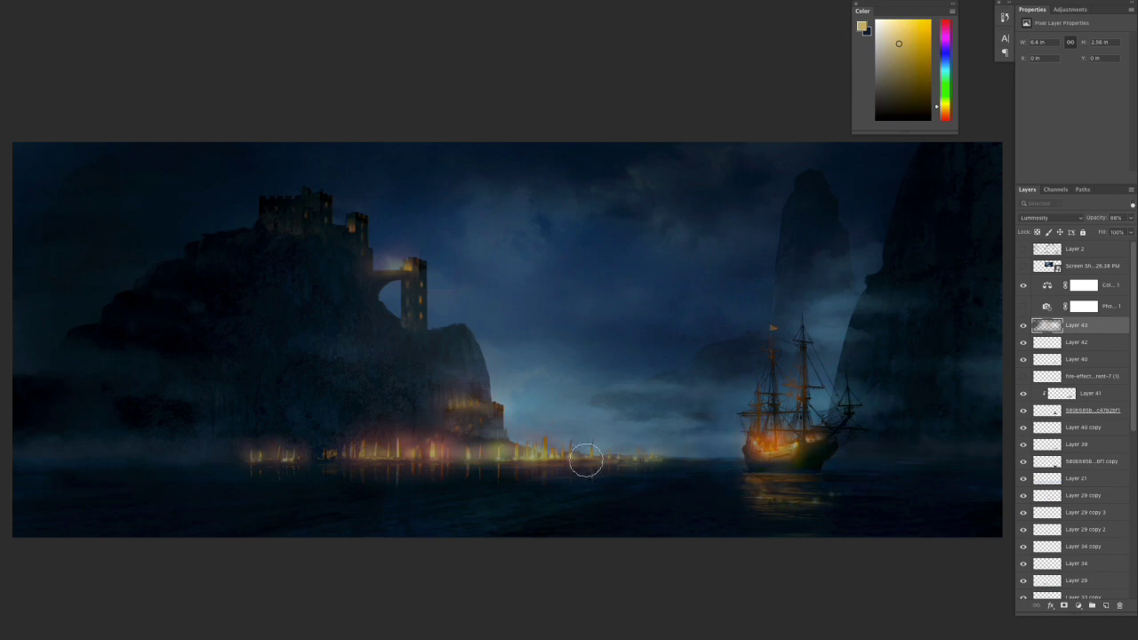
pyautogui.keyDown('alt'); pyautogui.click(757, 432); pyautogui.keyUp('alt')
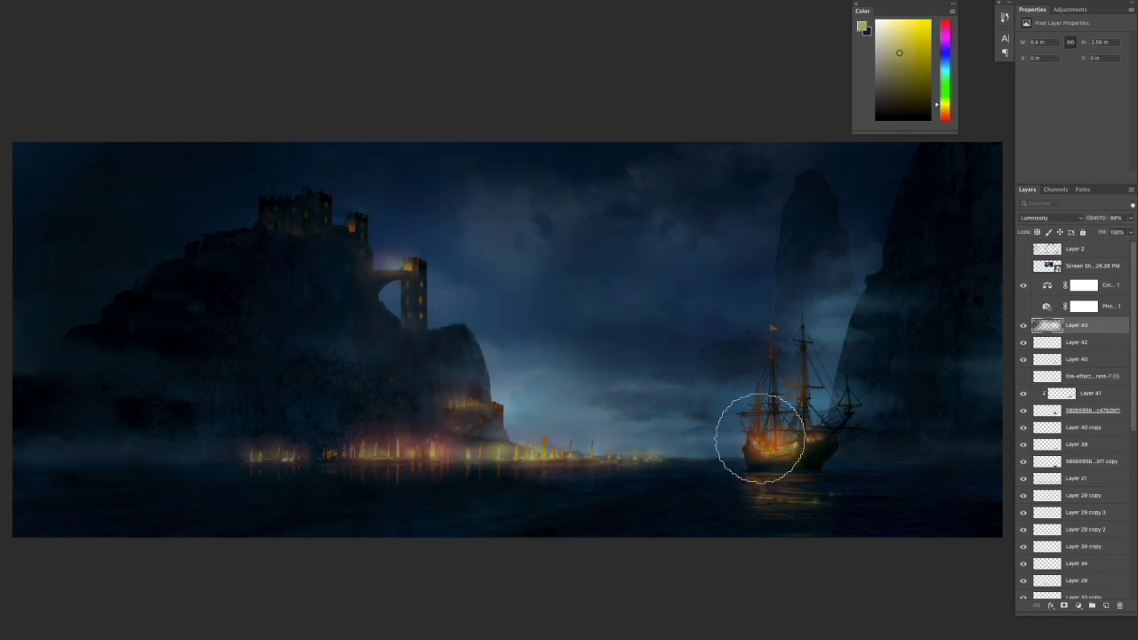
pyautogui.keyDown('alt'); pyautogui.click(602, 528); pyautogui.keyUp('alt')
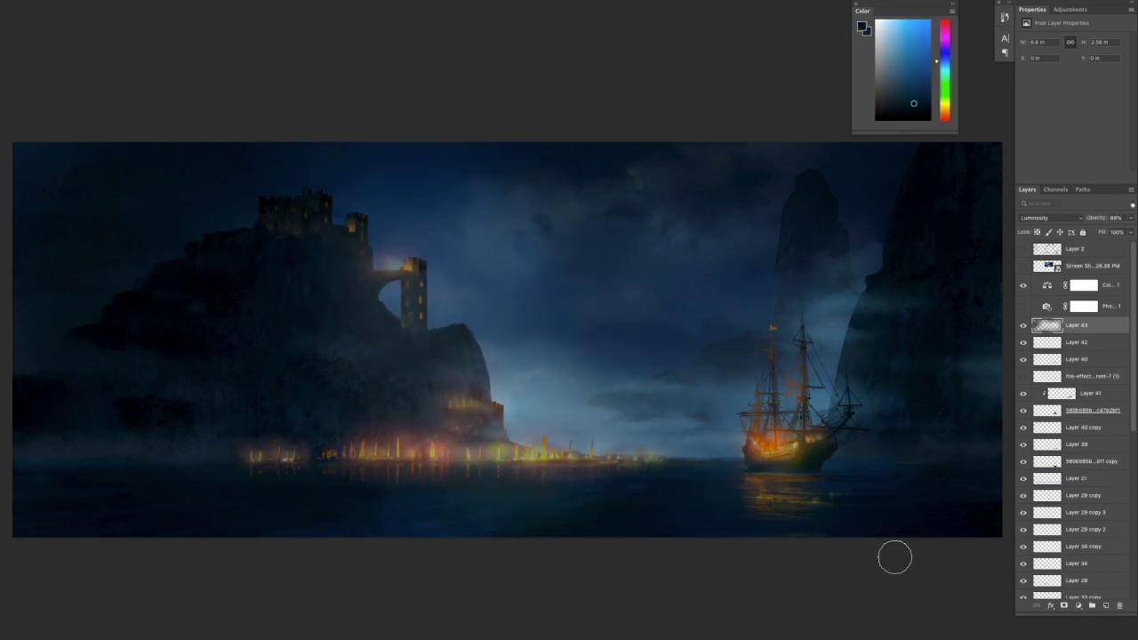
pyautogui.moveTo(1127, 226); pyautogui.dragTo(1121, 230)
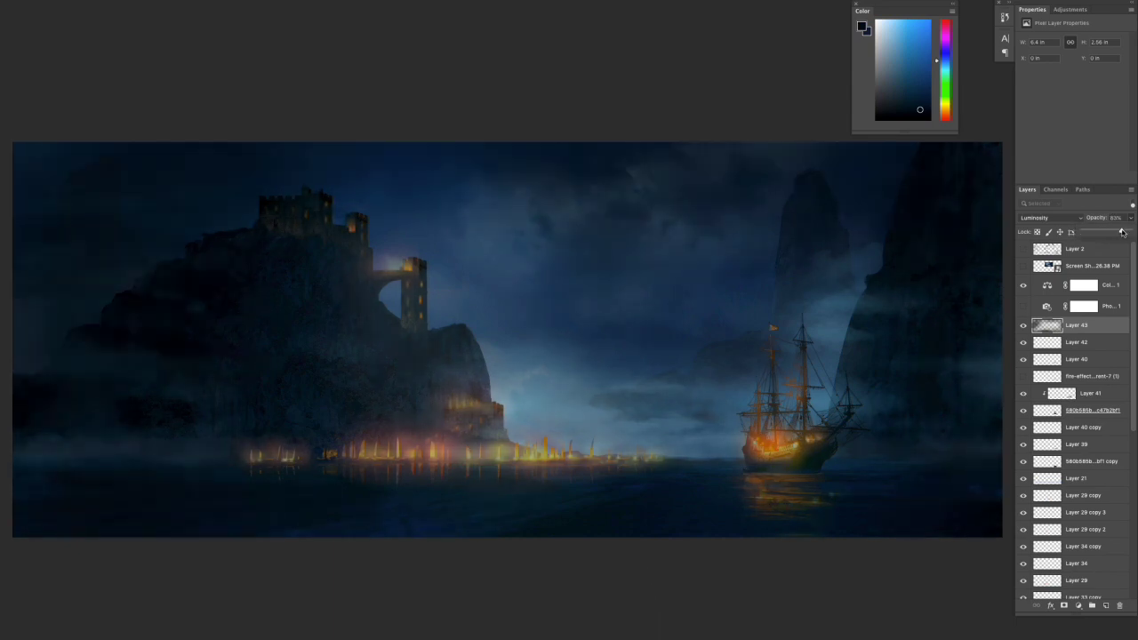
# - Delete then restore the hidden fire layer, and paint lighter clouds into the upper sky
pyautogui.click(1036, 376)
pyautogui.press('Delete')
pyautogui.click(1076, 325)
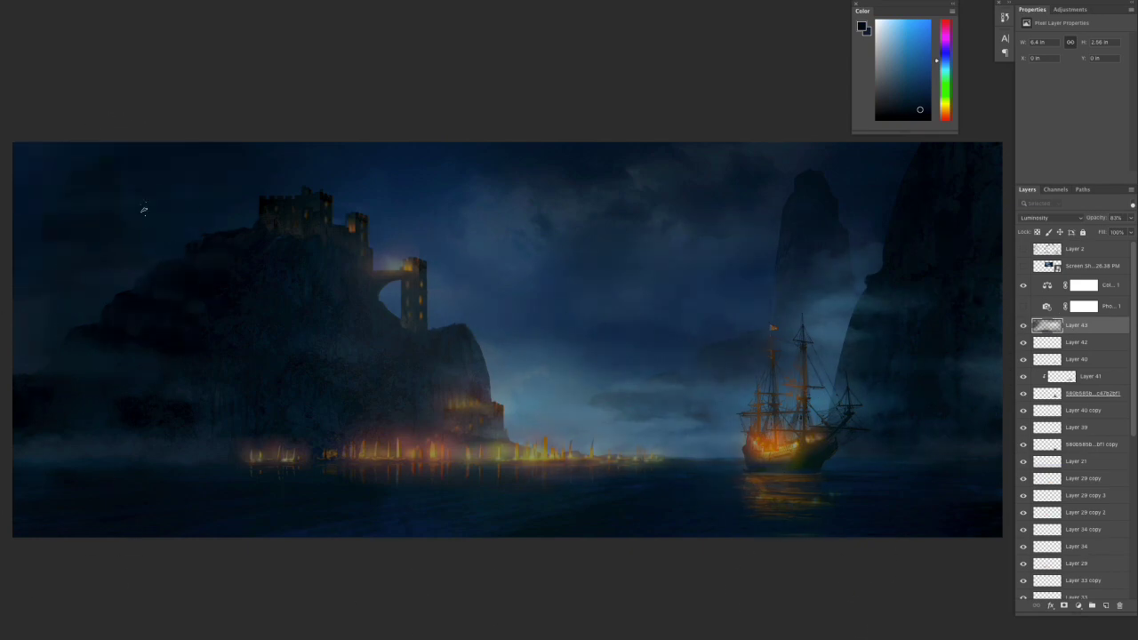
pyautogui.hotkey('ctrl', 'z')
pyautogui.hotkey('ctrl', 'z')
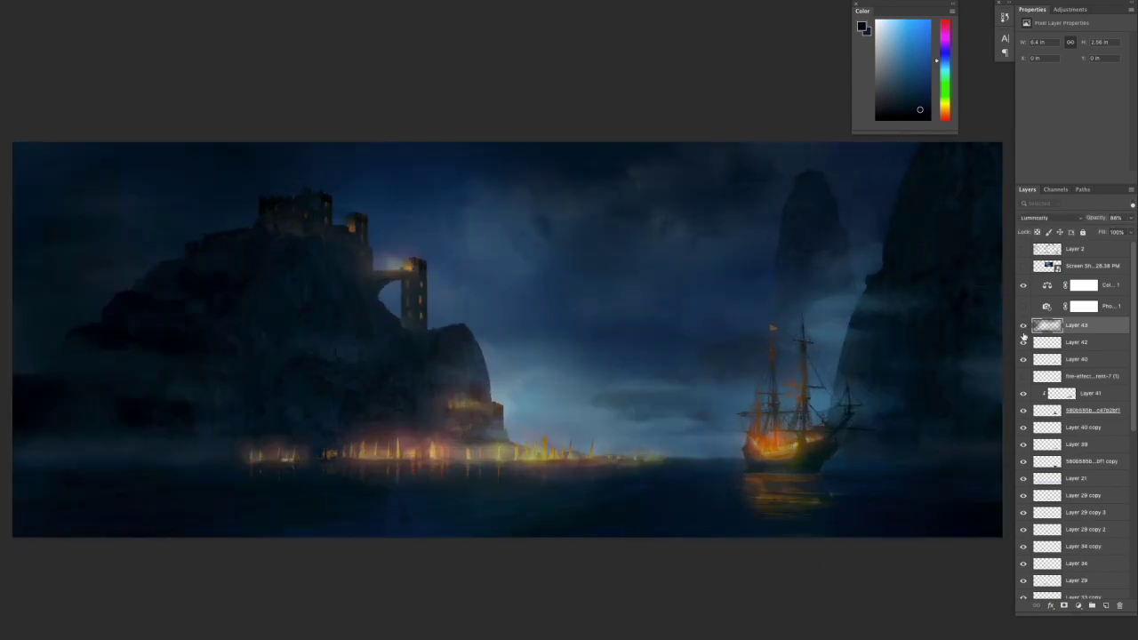
pyautogui.moveTo(479, 207); pyautogui.dragTo(721, 195)
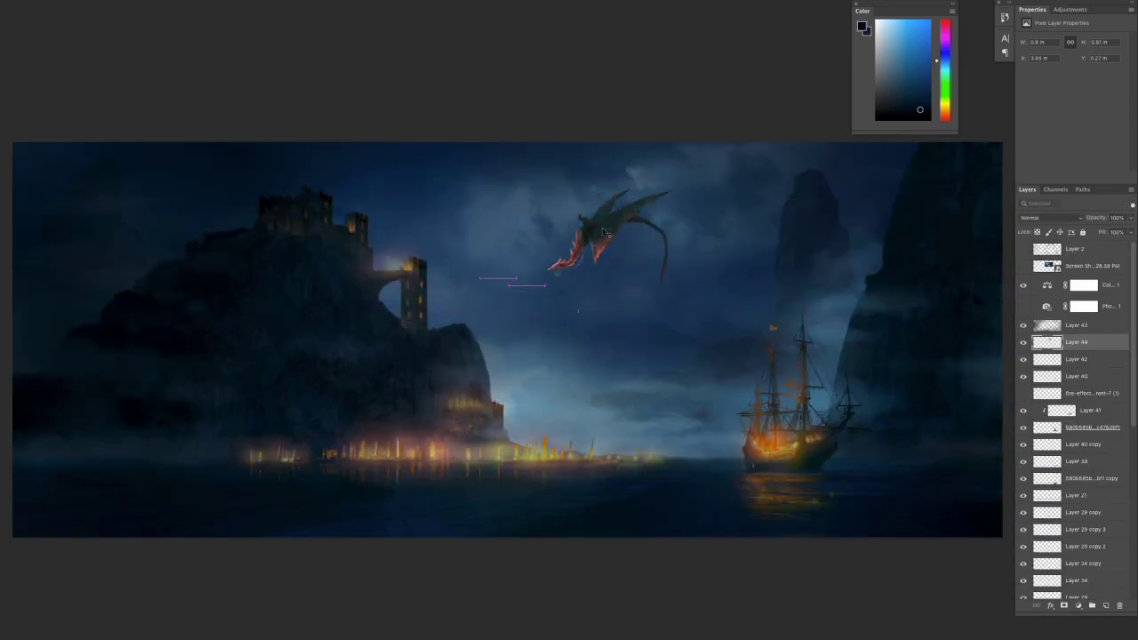
# - Move the dragon up and left in the sky and paint orange light onto its wings
pyautogui.moveTo(603, 233); pyautogui.dragTo(570, 214)
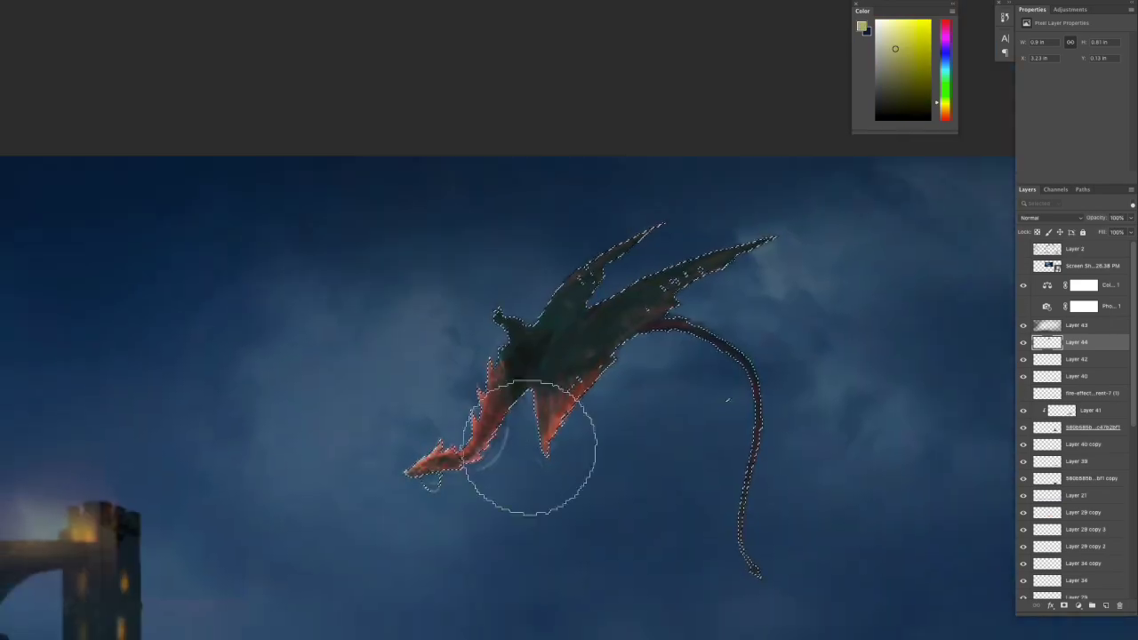
pyautogui.moveTo(531, 457); pyautogui.dragTo(521, 383)
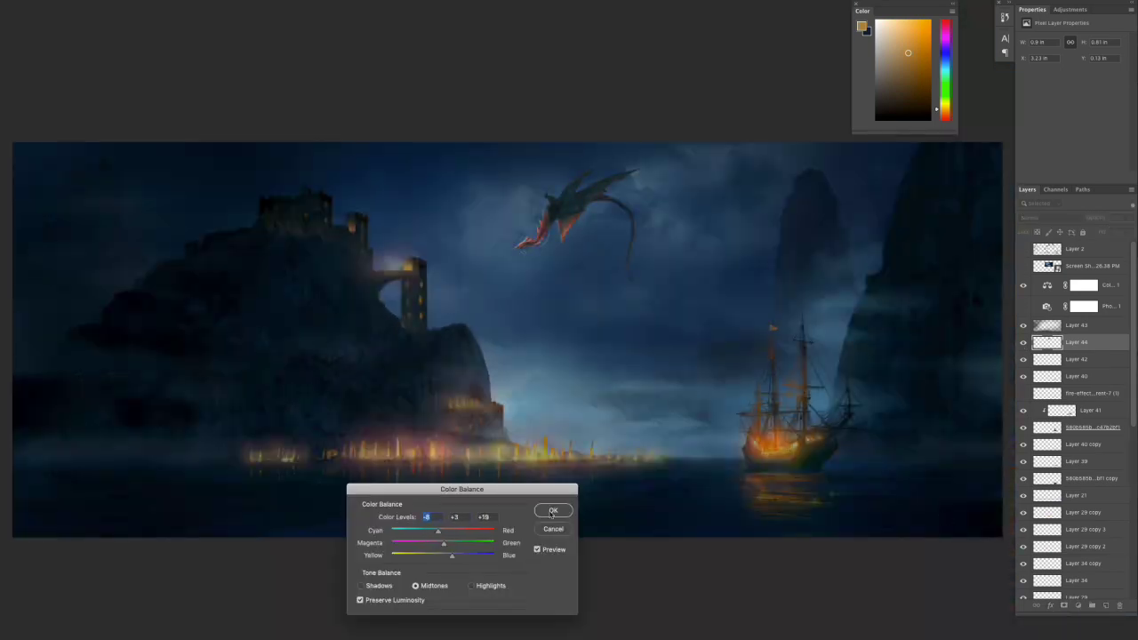
pyautogui.click(552, 512)
# - Put Color Balance below Photo Filter, set midtones about -30, -8, +13, and enable Photo Filter
pyautogui.moveTo(1089, 284); pyautogui.dragTo(1089, 307)
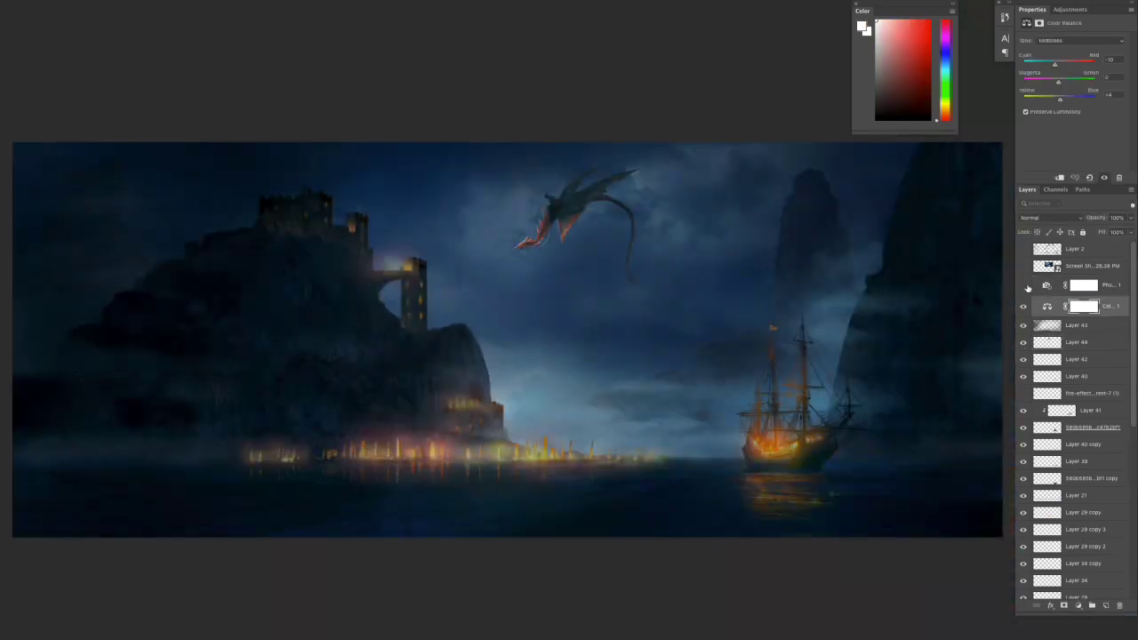
pyautogui.moveTo(1061, 96); pyautogui.dragTo(1063, 98)
pyautogui.moveTo(1058, 81); pyautogui.dragTo(1069, 81)
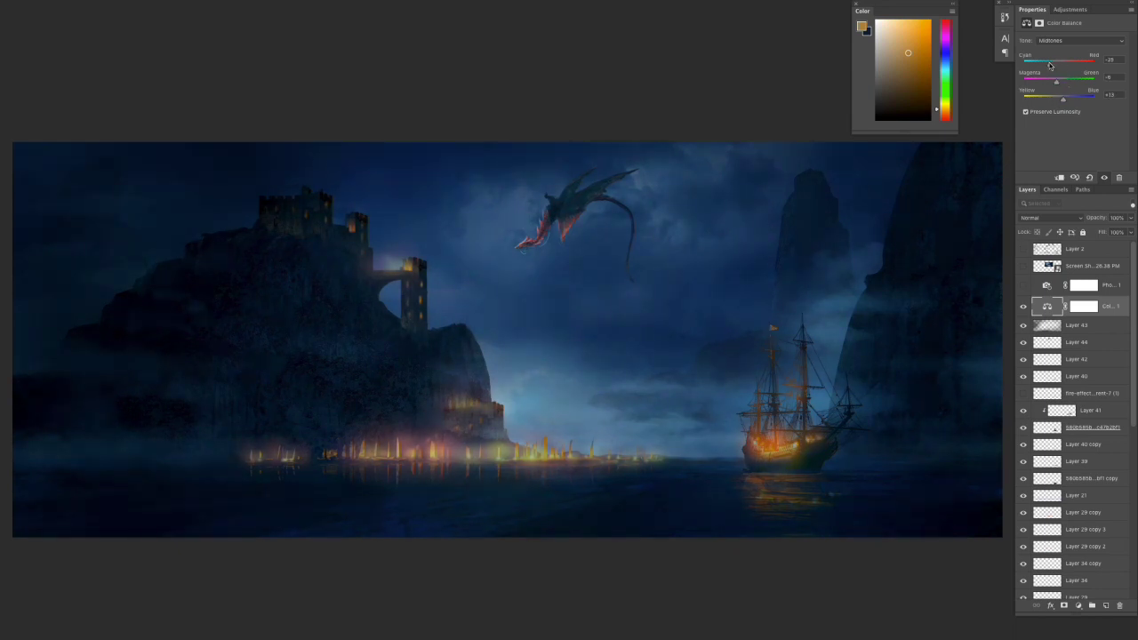
pyautogui.click(1024, 285)
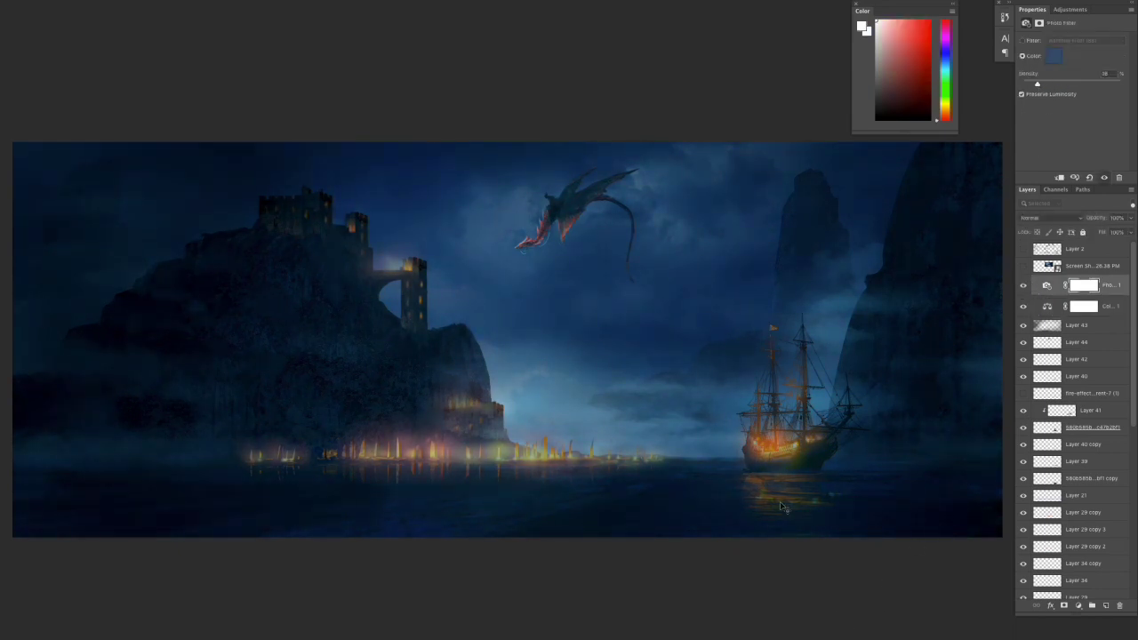
pyautogui.scroll(-1, 1120, 415)
pyautogui.click(1048, 427)
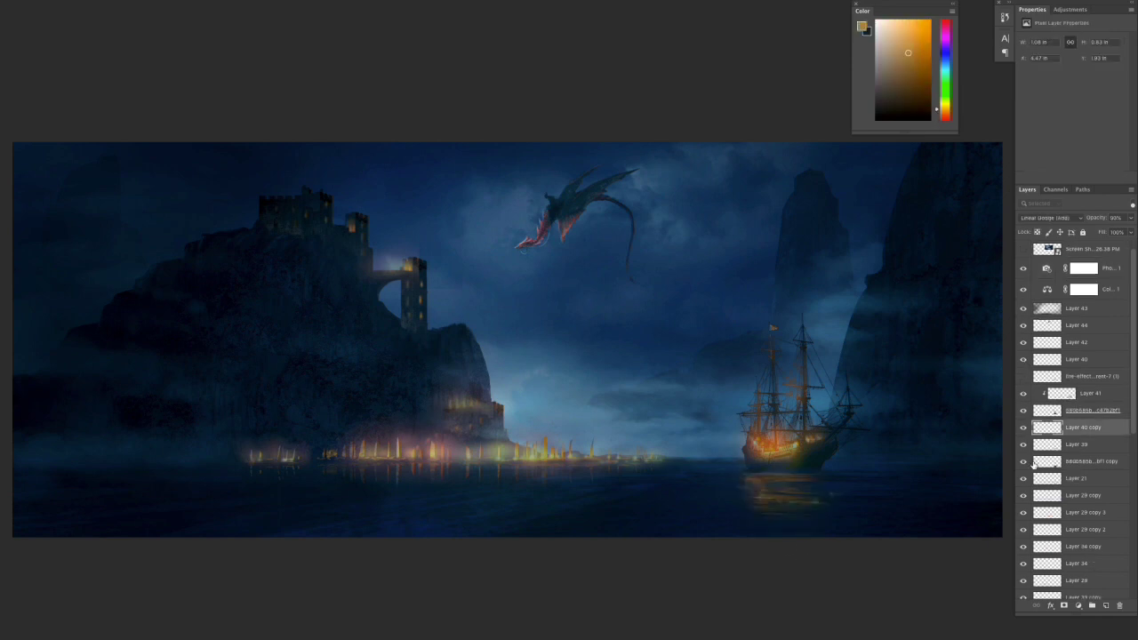
pyautogui.click(266, 134)
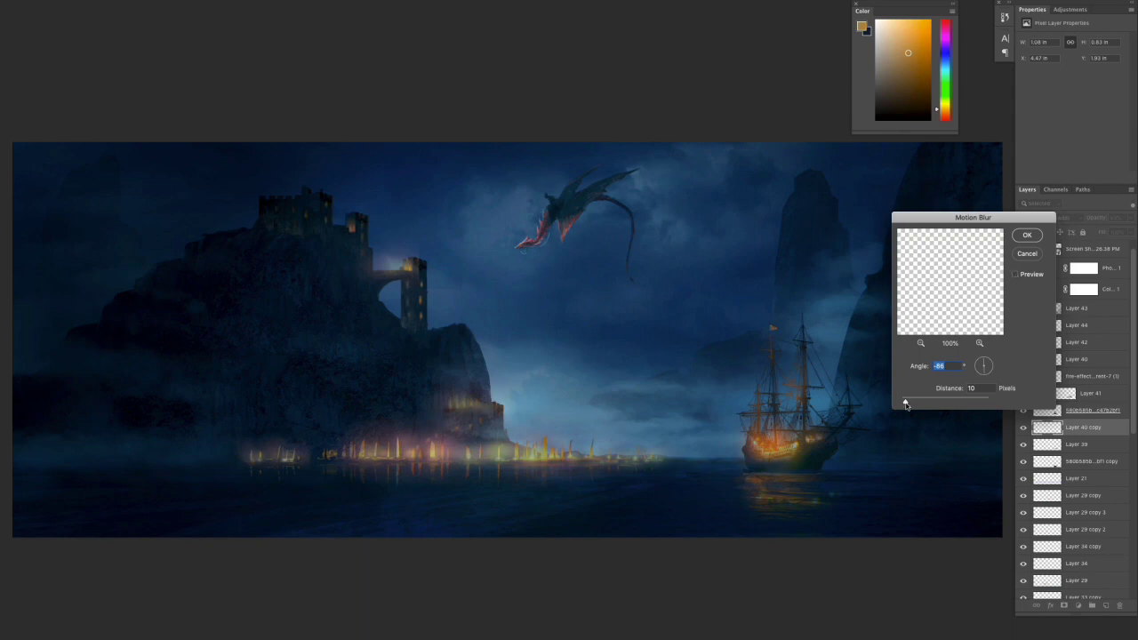
pyautogui.press('Return')
pyautogui.scroll(3, 787, 546)
pyautogui.scroll(3, 539, 465)
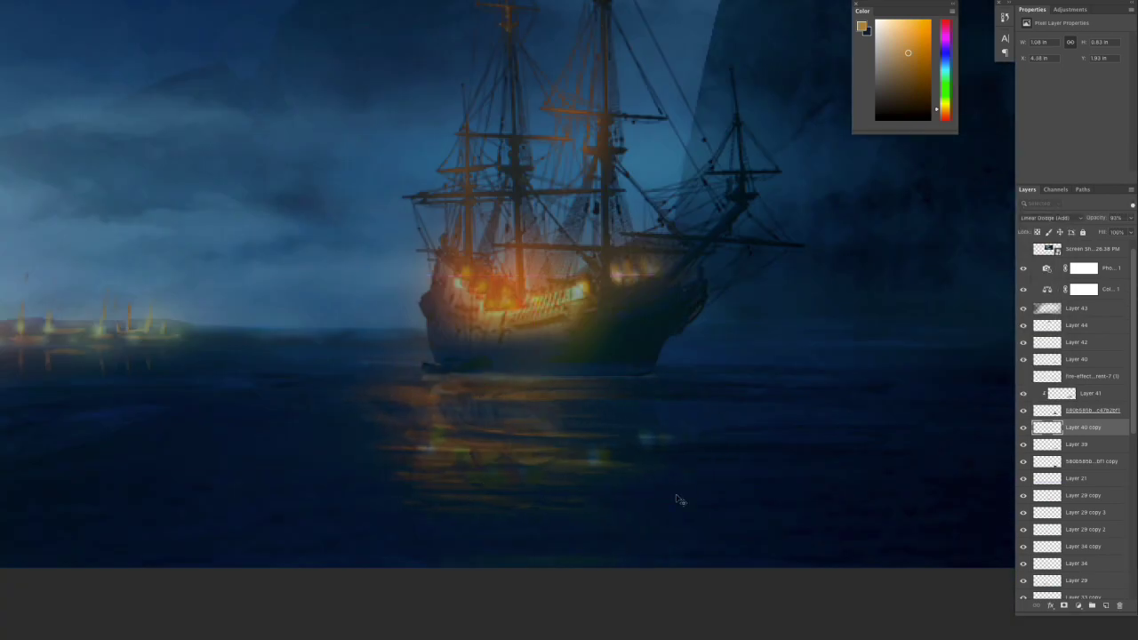
pyautogui.hotkey('ctrl', '0')
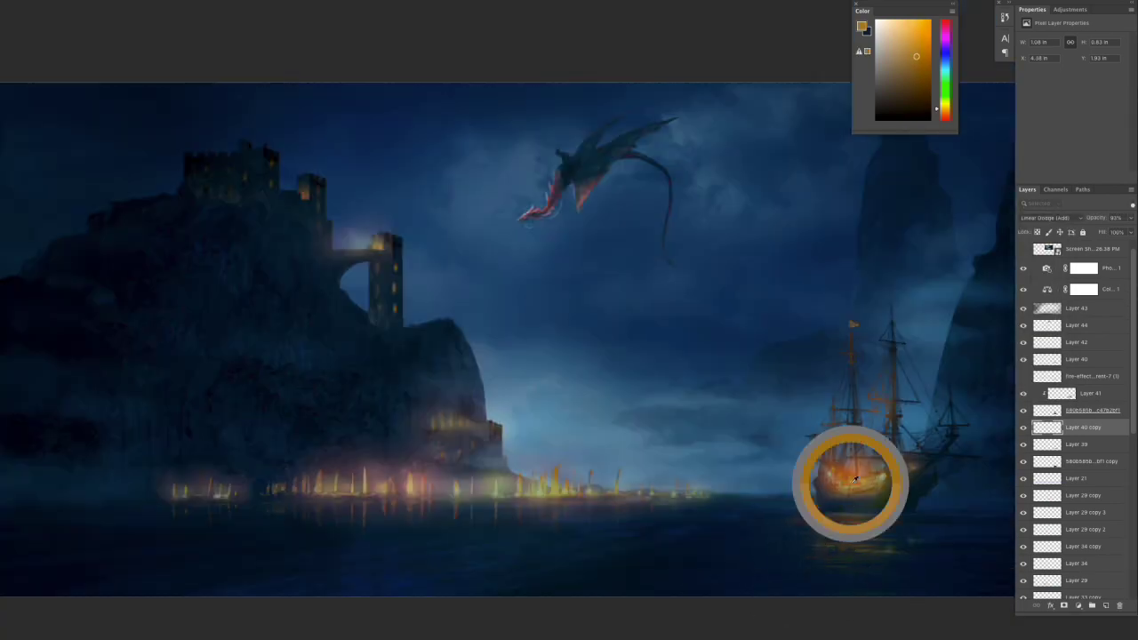
pyautogui.click(1076, 325)
pyautogui.hotkey('ctrl', 'shift', 'alt', 'n')
pyautogui.hotkey('ctrl', 'alt', 'g')
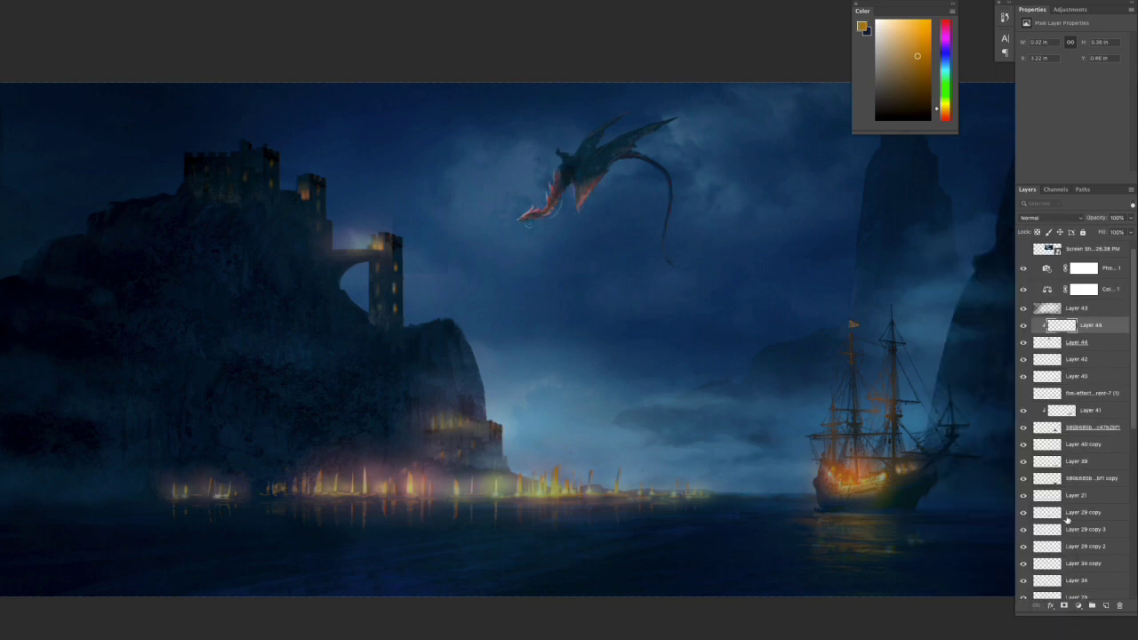
pyautogui.scroll(-10, 1067, 520)
pyautogui.click(1081, 471)
pyautogui.hotkey('ctrl', '-')
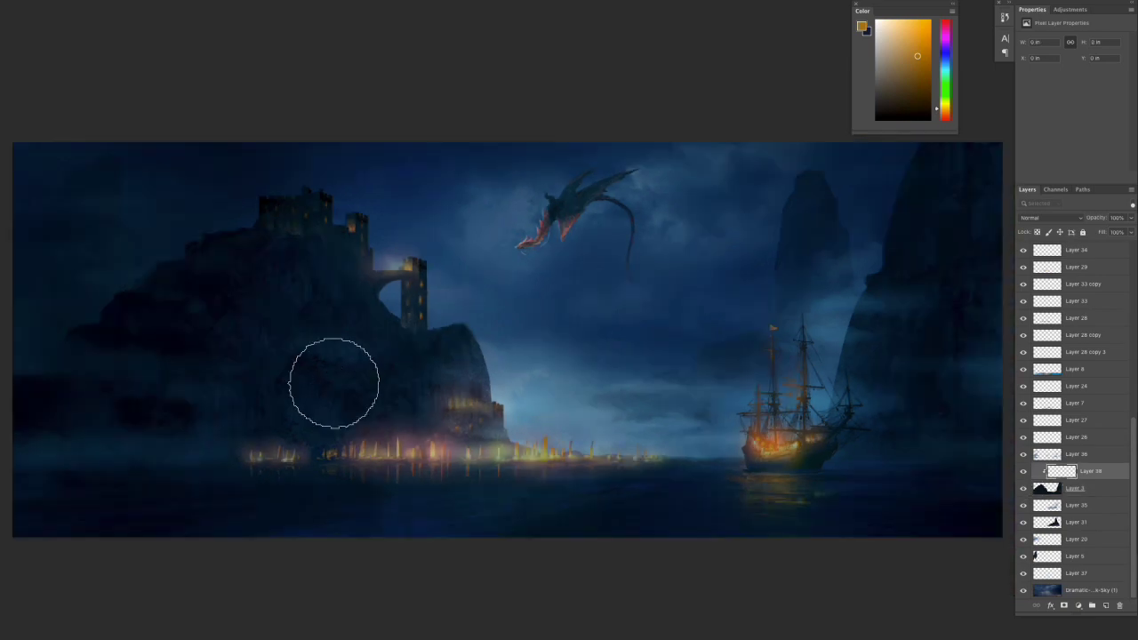
# - Sample a dark blue and lower the opacity of the Layer 29 copy 2 glow layer
pyautogui.keyDown('alt'); pyautogui.click(305, 325); pyautogui.keyUp('alt')
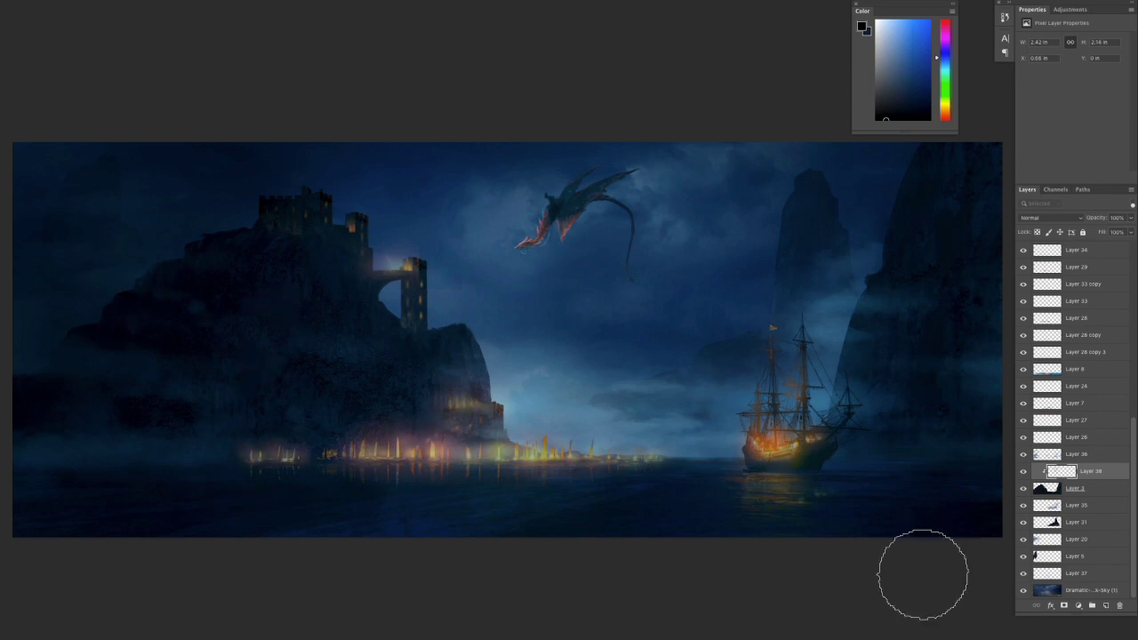
pyautogui.scroll(15, 1123, 318)
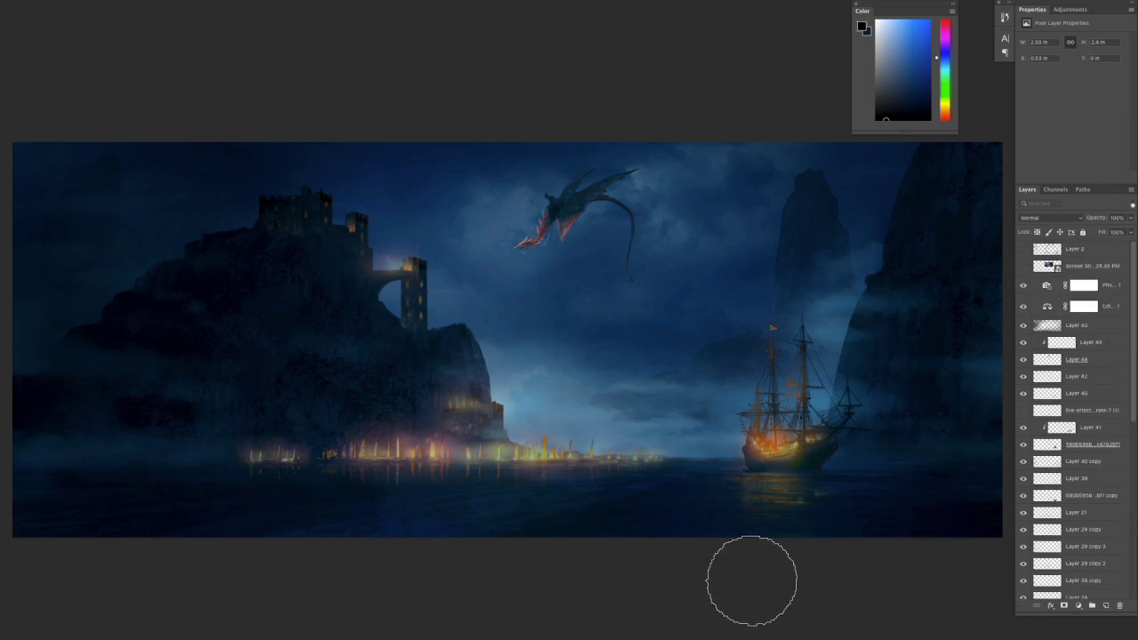
pyautogui.keyDown('ctrl'); pyautogui.click(877, 427); pyautogui.keyUp('ctrl')
pyautogui.keyDown('ctrl'); pyautogui.rightClick(466, 386); pyautogui.keyUp('ctrl')
pyautogui.click(508, 412)
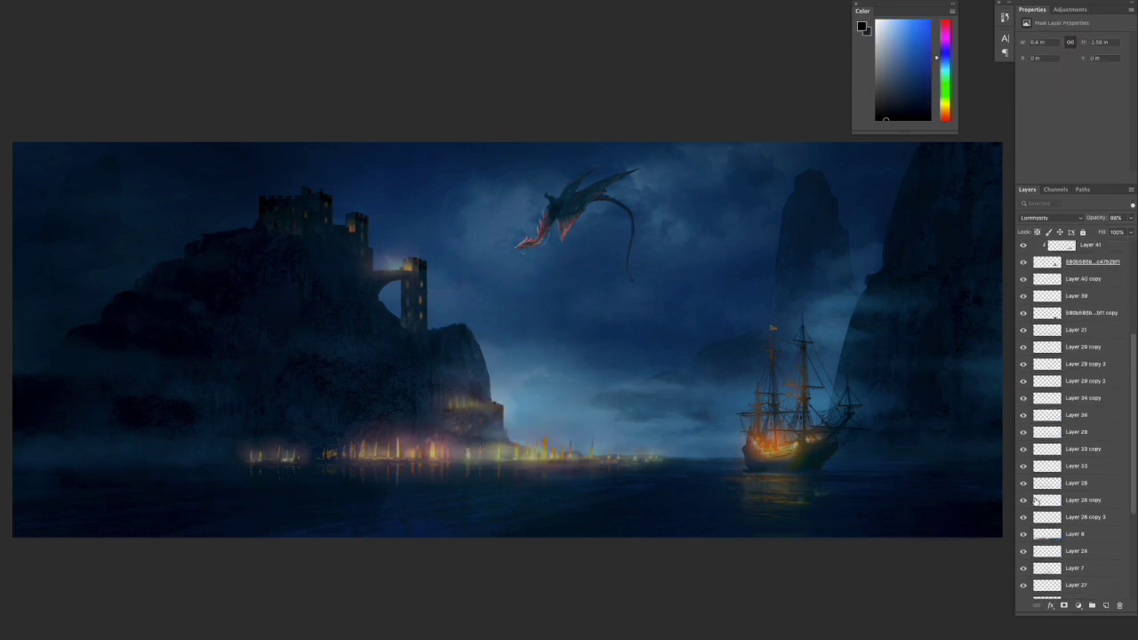
pyautogui.click(1031, 381)
pyautogui.moveTo(1131, 218); pyautogui.dragTo(1118, 232)
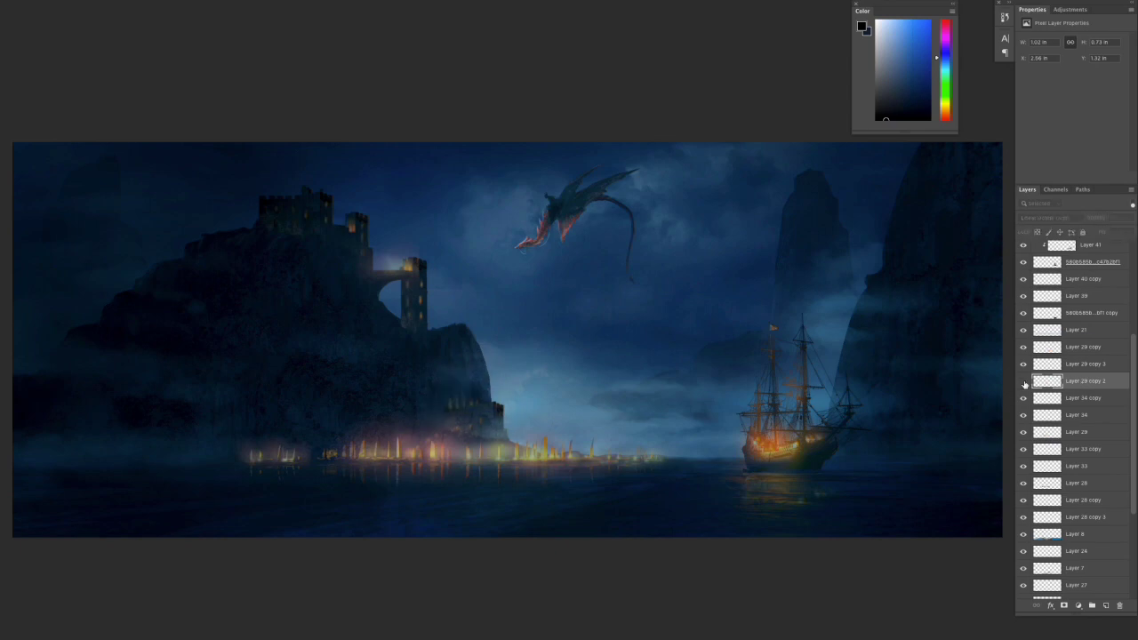
# - Pick a light yellow-green, then a dark sky blue, and zoom back out to the whole scene
pyautogui.keyDown('alt'); pyautogui.click(490, 467); pyautogui.keyUp('alt')
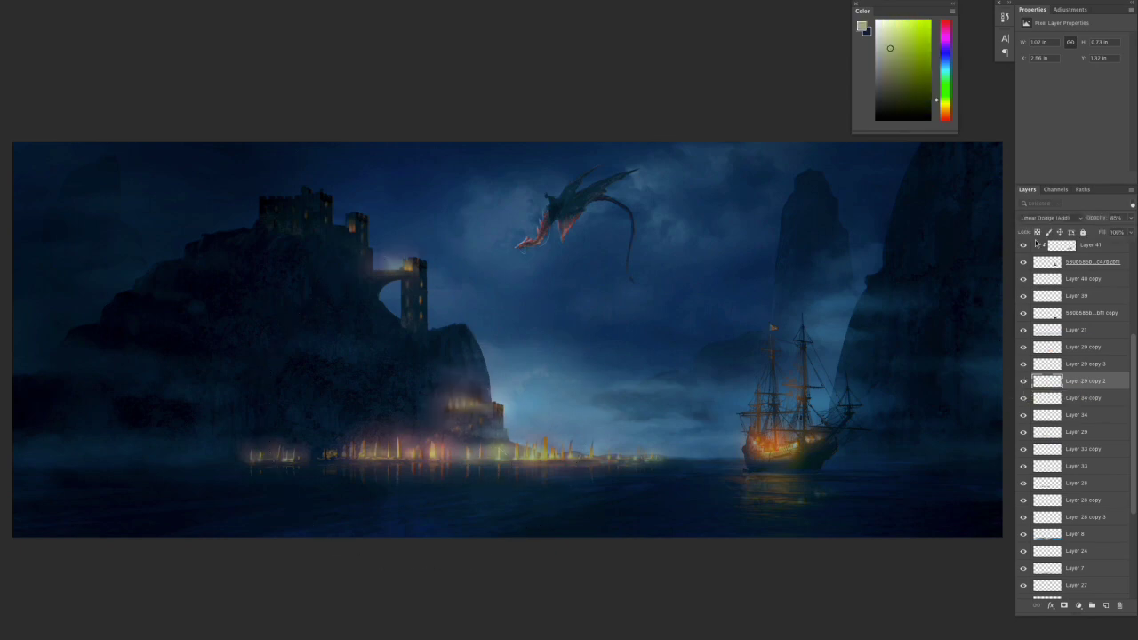
pyautogui.scroll(5, 824, 381)
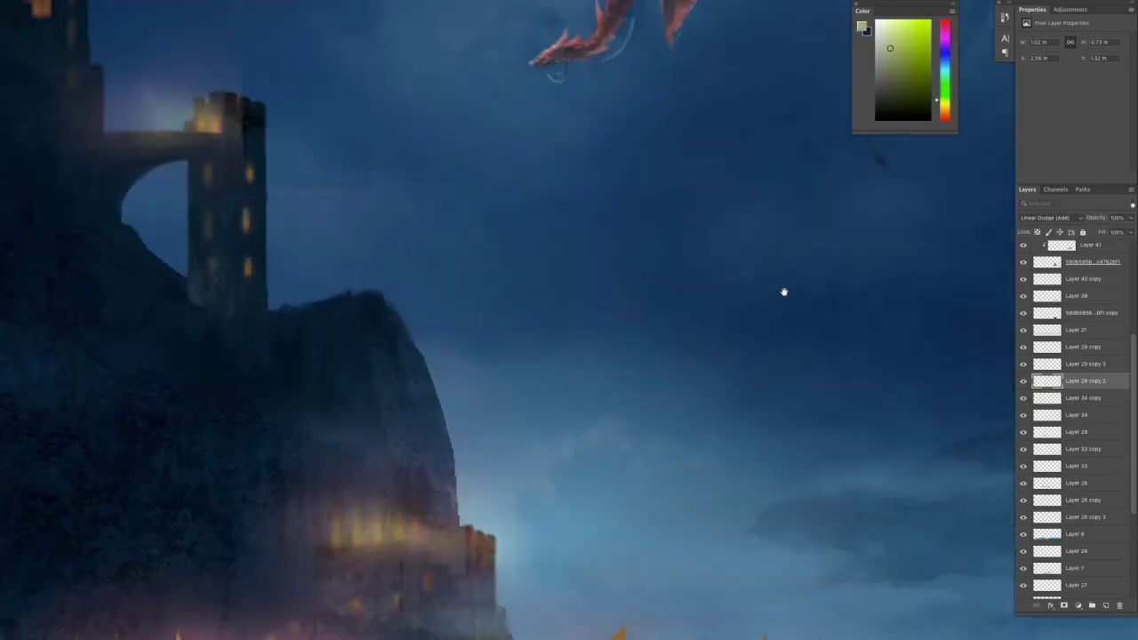
pyautogui.moveTo(824, 381); pyautogui.dragTo(741, 458)
pyautogui.scroll(-5, 745, 463)
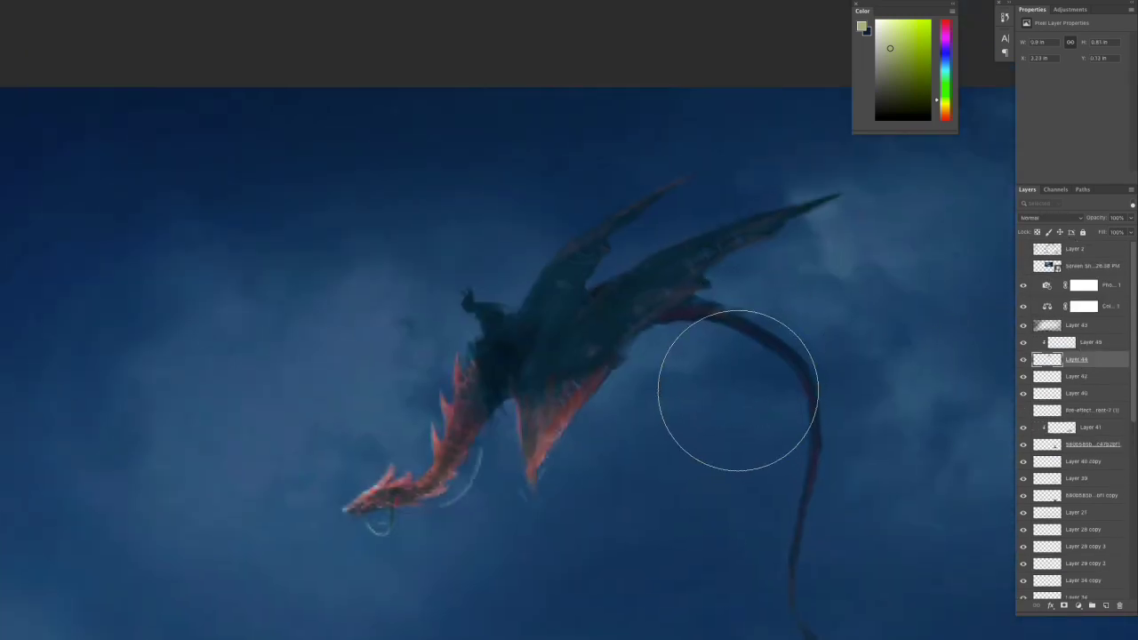
pyautogui.keyDown('alt'); pyautogui.click(702, 315); pyautogui.keyUp('alt')
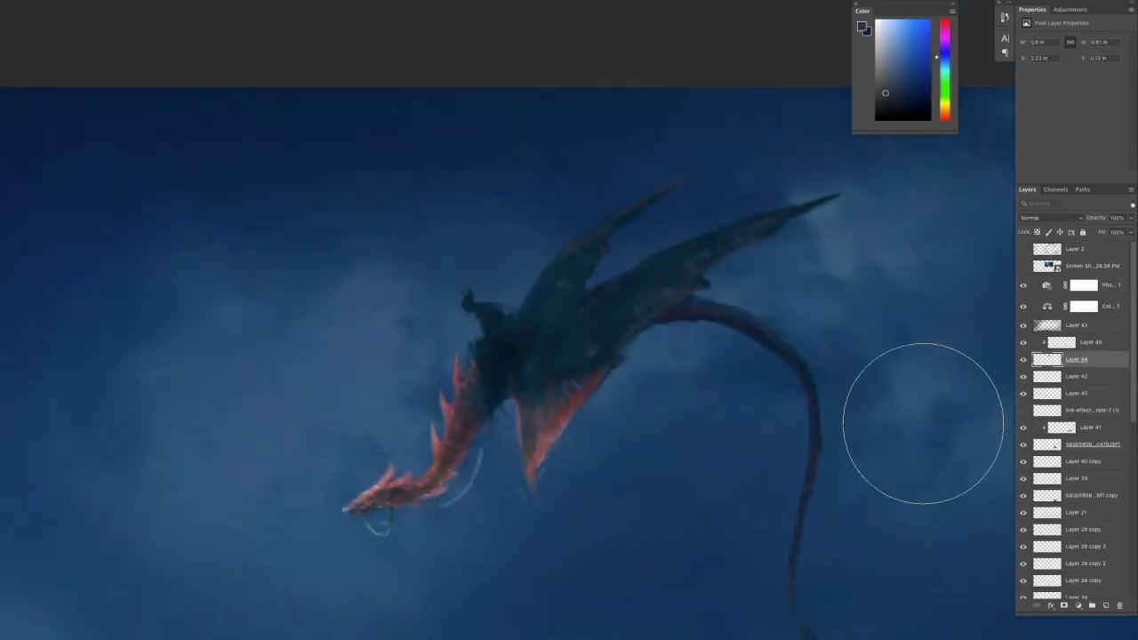
pyautogui.hotkey('ctrl', '0')
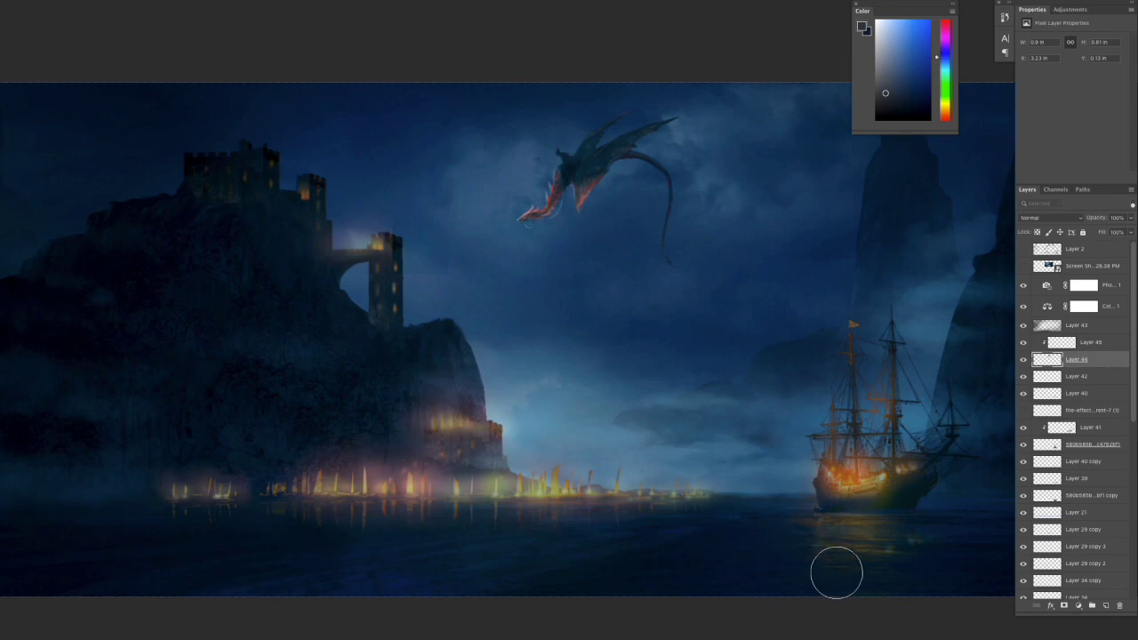
pyautogui.hotkey('ctrl', '-')
# - Add a Color Lookup layer and try FoggyNight, NightFromDay, Gold-Crimson, Turquoise-Sepia, DropBlues and EdgyAmber looks
pyautogui.click(1079, 606)
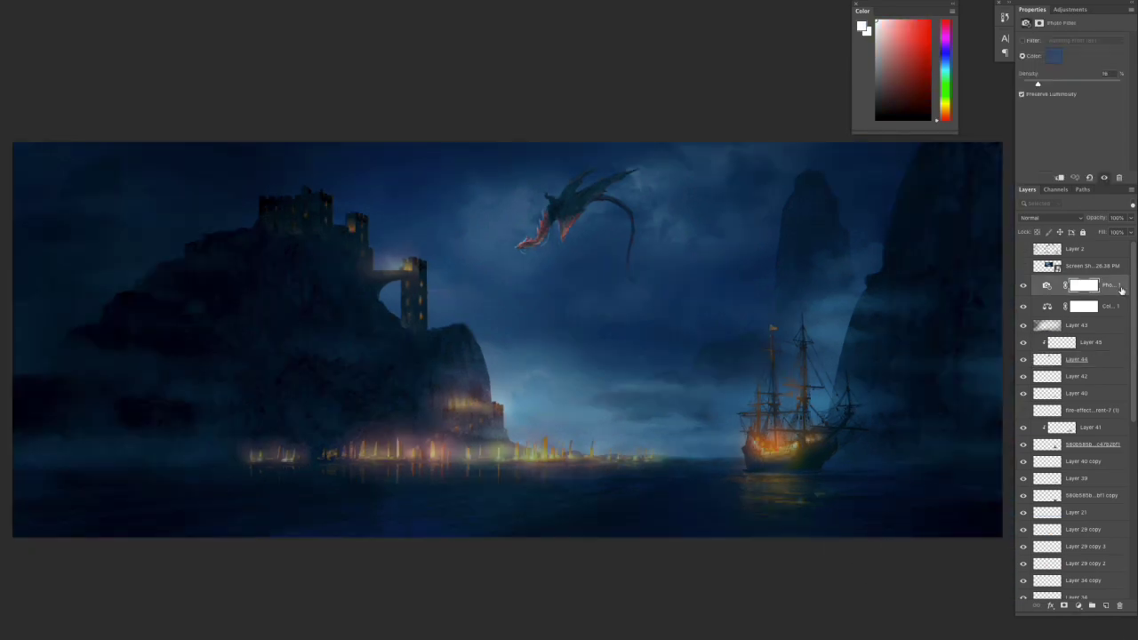
pyautogui.click(1092, 41)
pyautogui.click(1098, 45)
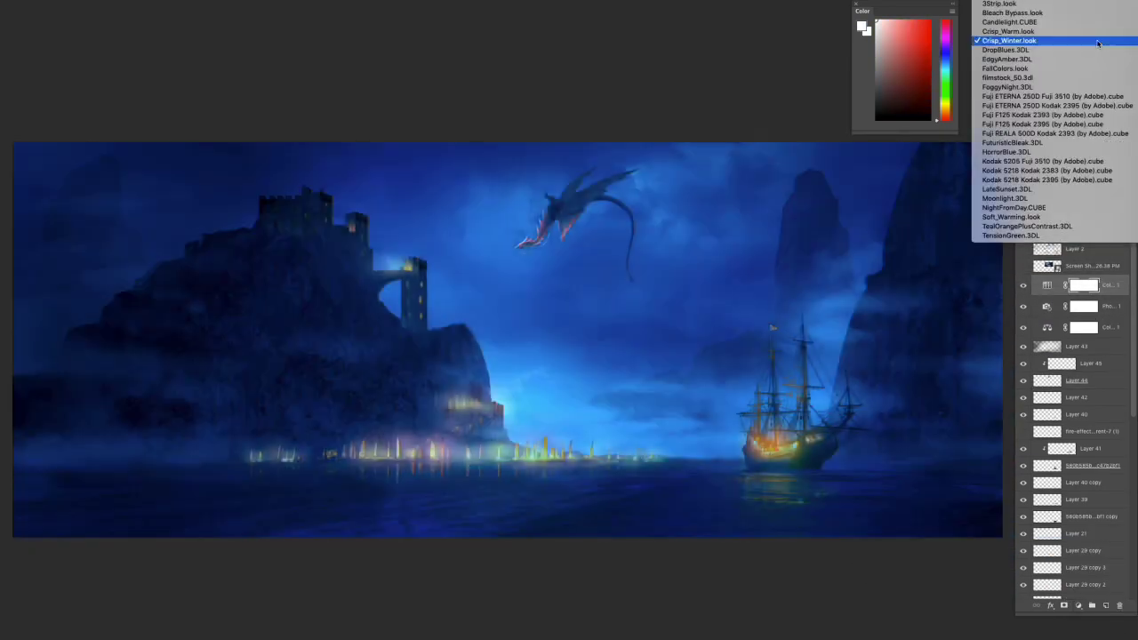
pyautogui.click(1093, 41)
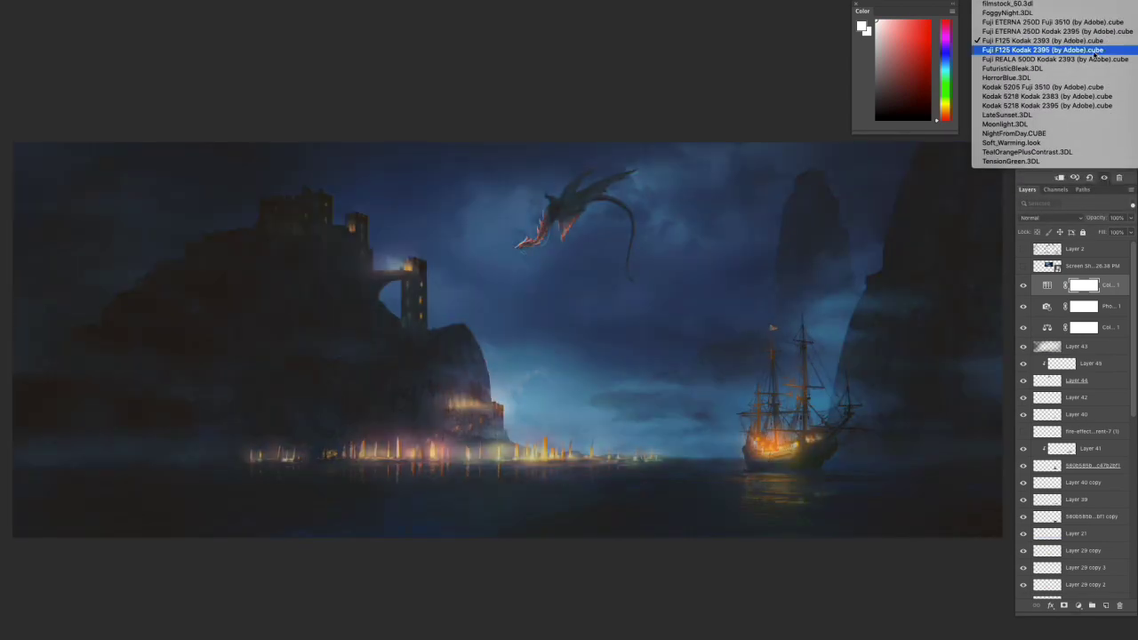
pyautogui.click(1093, 50)
pyautogui.click(1093, 53)
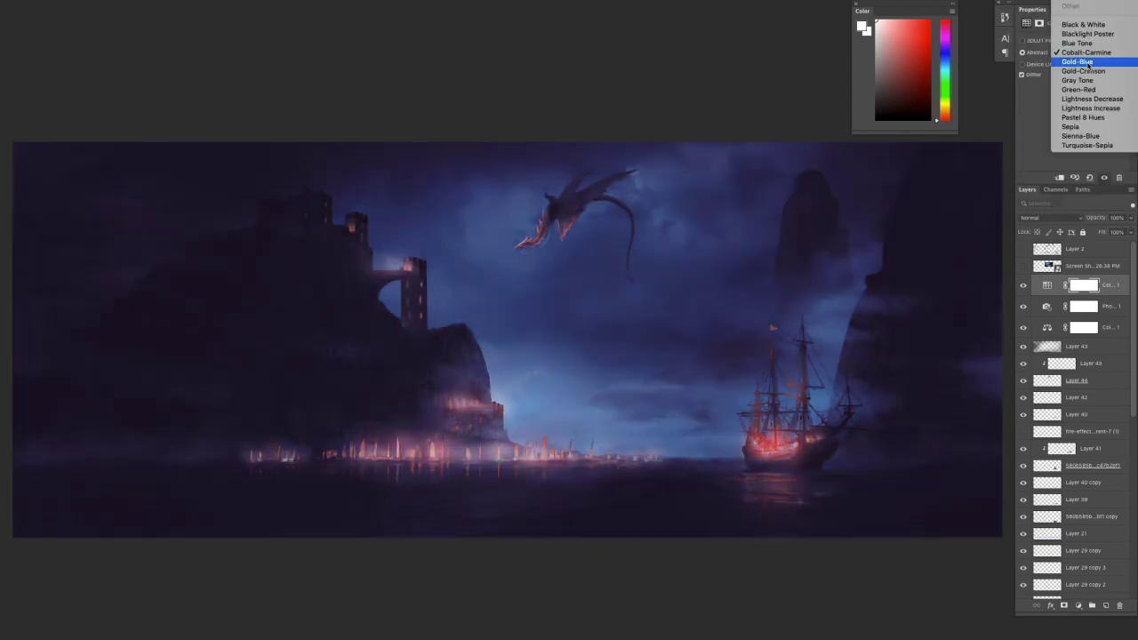
pyautogui.click(1100, 51)
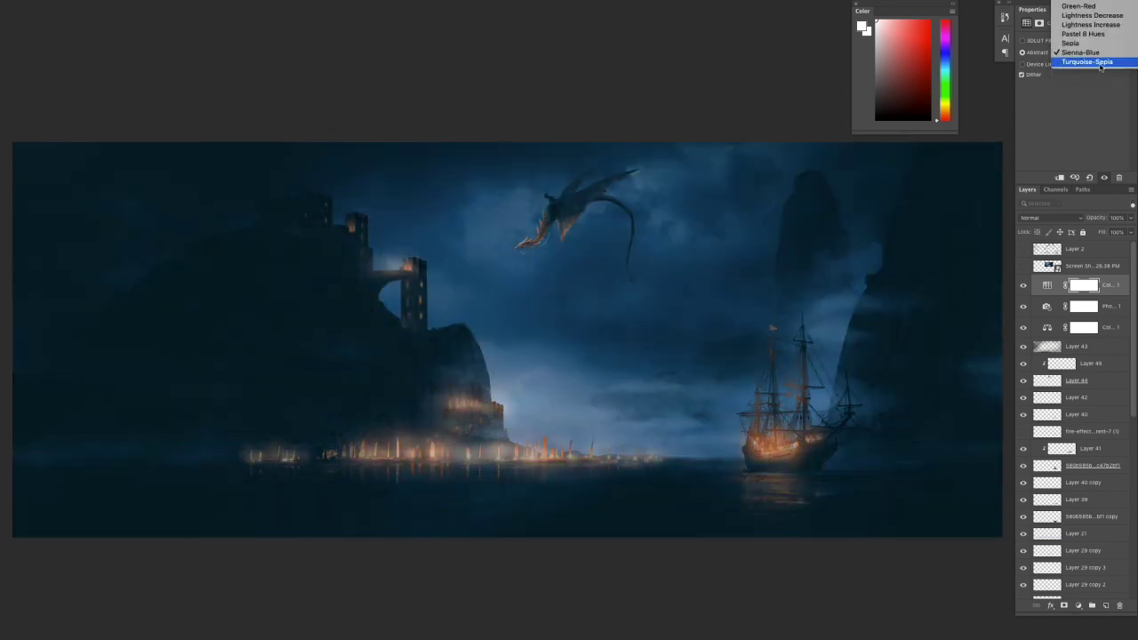
pyautogui.click(1100, 61)
pyautogui.click(1094, 41)
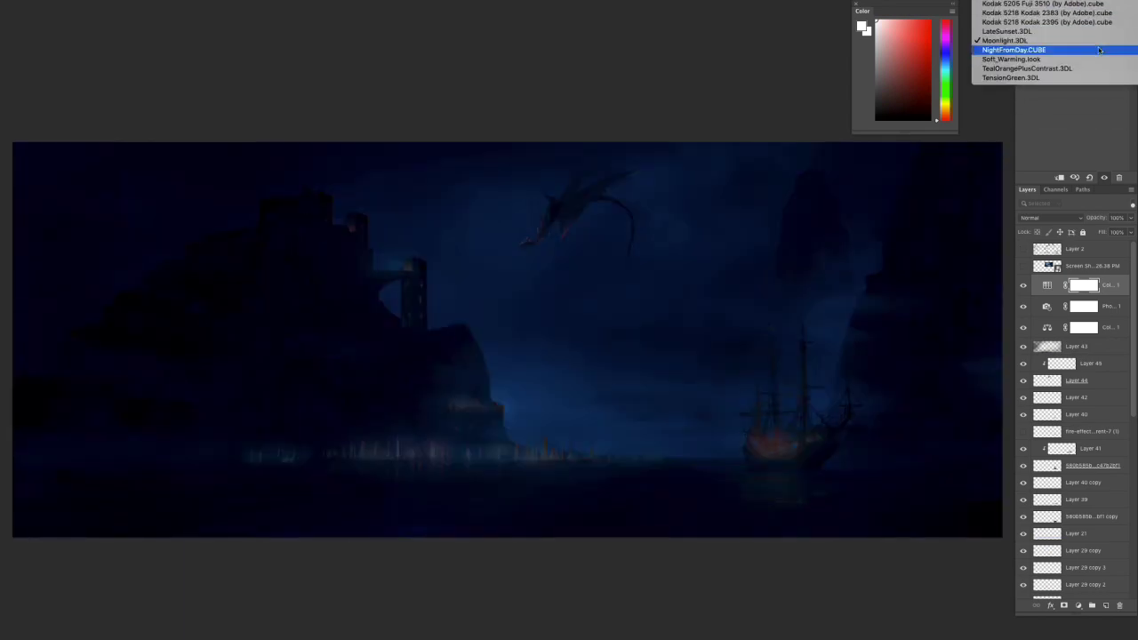
pyautogui.click(1100, 50)
pyautogui.click(1100, 32)
pyautogui.click(1094, 41)
pyautogui.click(1082, 63)
pyautogui.press('Down')
# - Move the Color Lookup layer below Color Balance and fade it to about 55% opacity
pyautogui.click(1023, 285)
pyautogui.click(1023, 285)
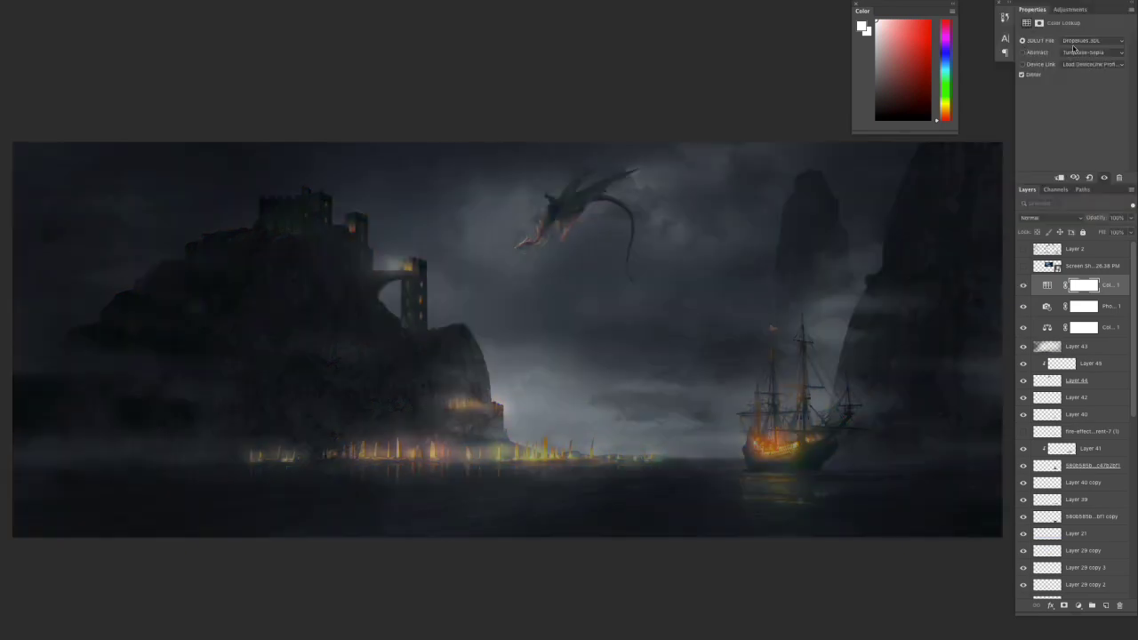
pyautogui.moveTo(1101, 285); pyautogui.dragTo(1100, 338)
pyautogui.hotkey('alt', ']')
pyautogui.hotkey('alt', ']')
pyautogui.hotkey('alt', '[')
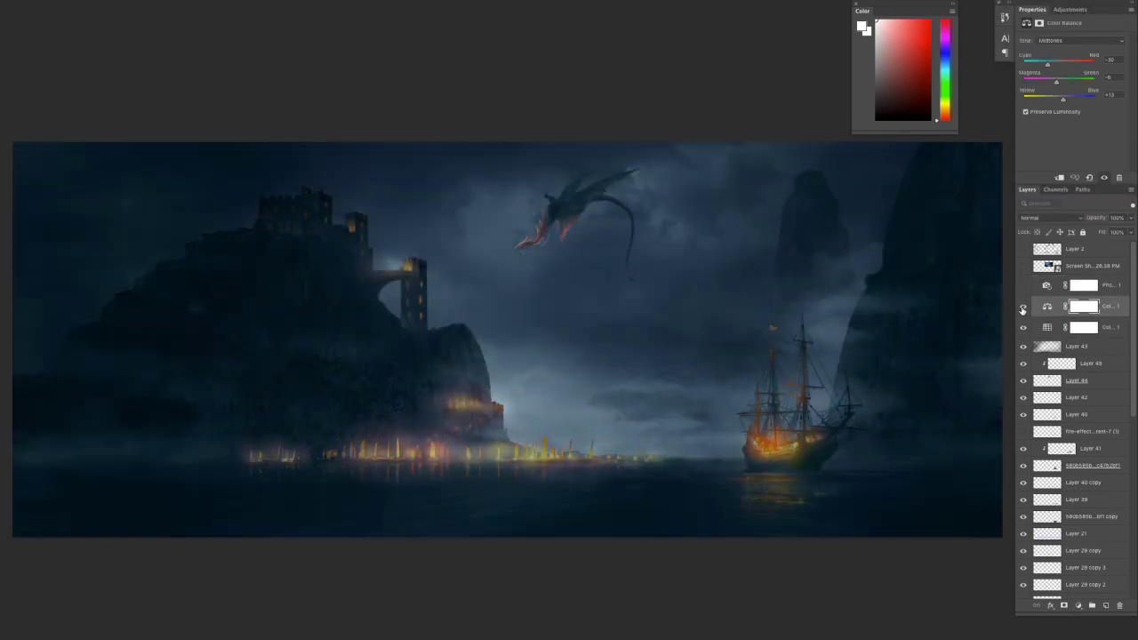
pyautogui.click(1082, 330)
pyautogui.moveTo(1131, 218); pyautogui.dragTo(1109, 232)
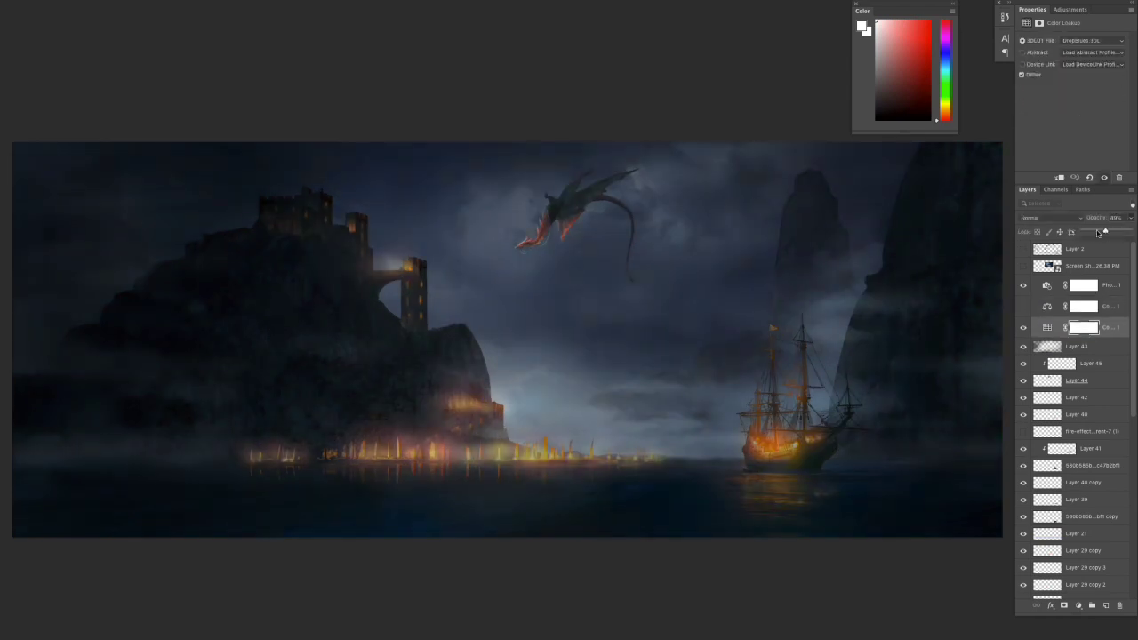
# - Re-enable Color Balance and ease its midtones to about -12, -8, +10
pyautogui.click(1023, 306)
pyautogui.click(1083, 306)
pyautogui.moveTo(1058, 84); pyautogui.dragTo(1056, 82)
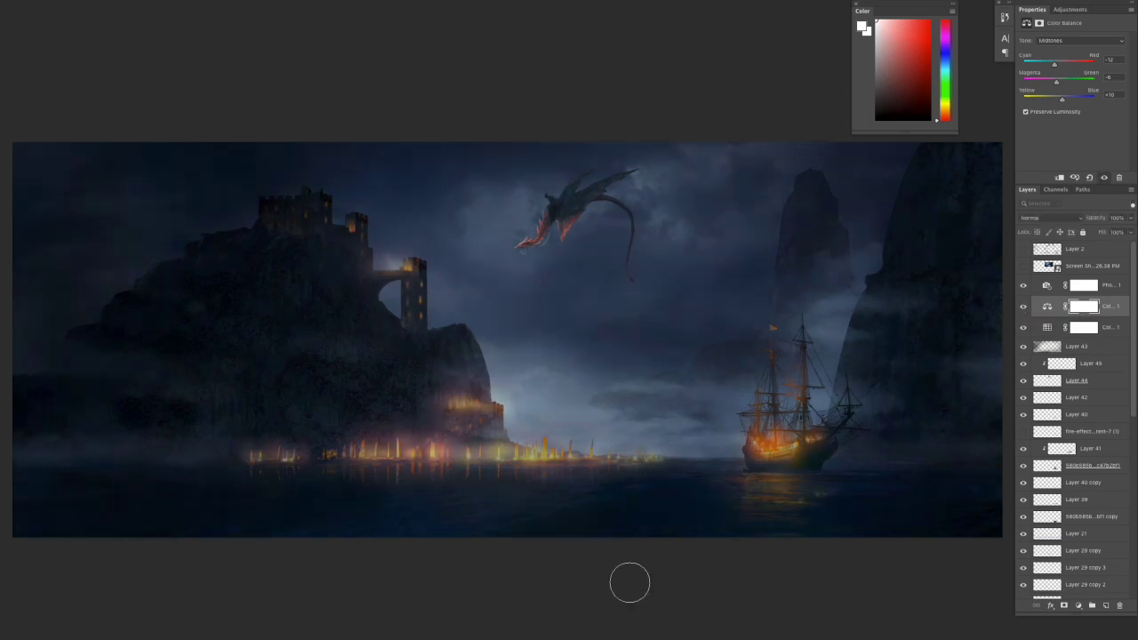
# - Keep the Layer 2 sketch hidden and stamp all visible layers into one merged layer
pyautogui.click(1023, 250)
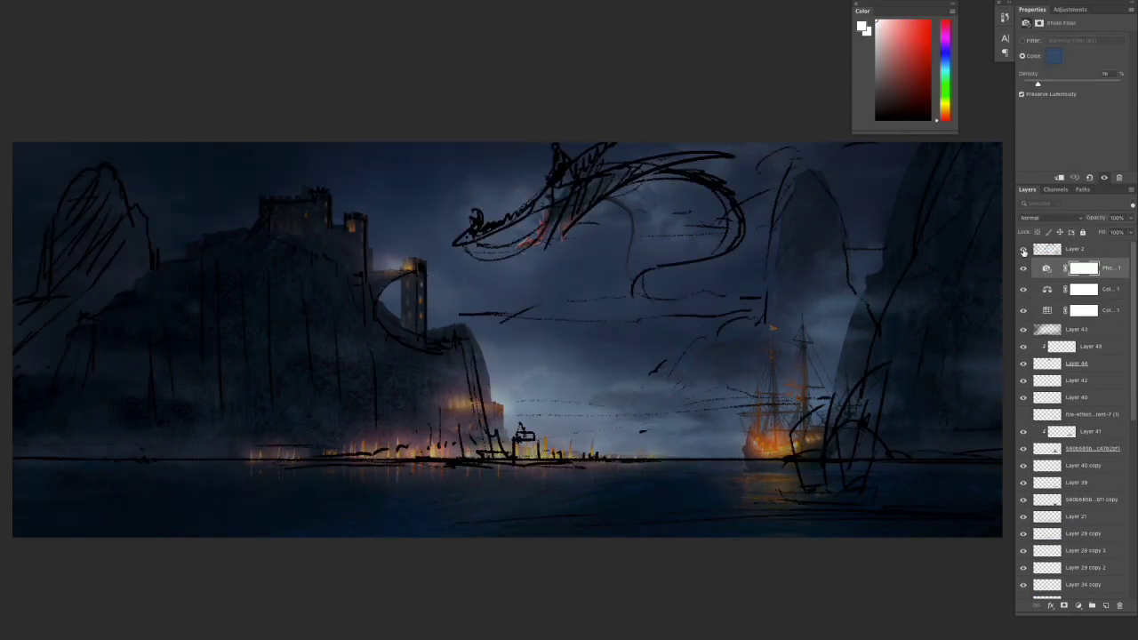
pyautogui.click(1024, 251)
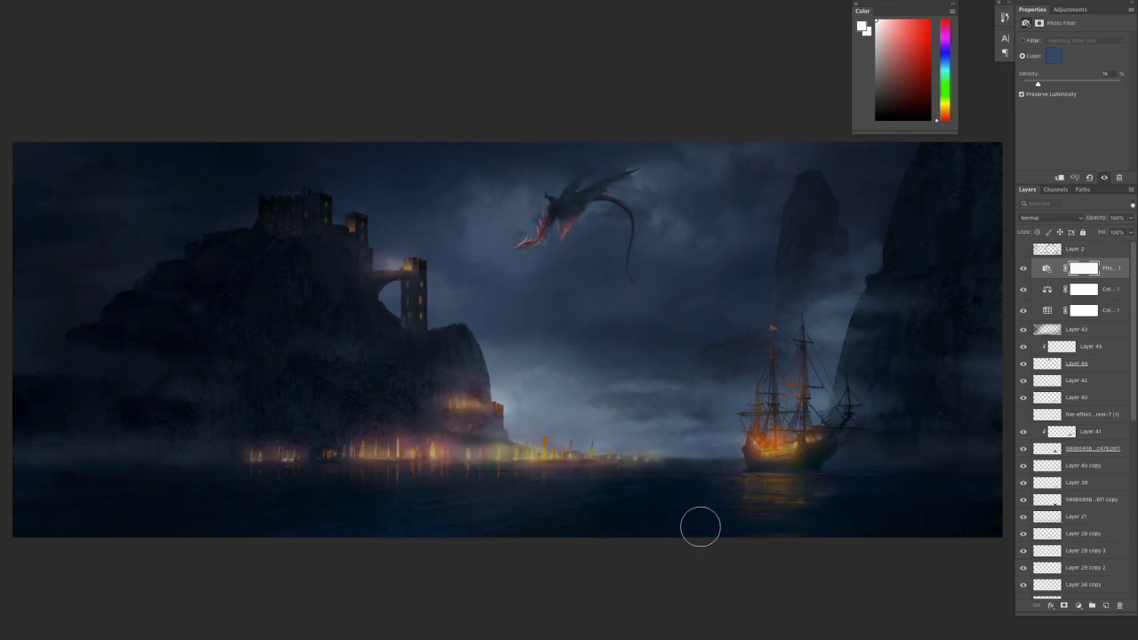
pyautogui.hotkey('ctrl', 'shift', 'e')
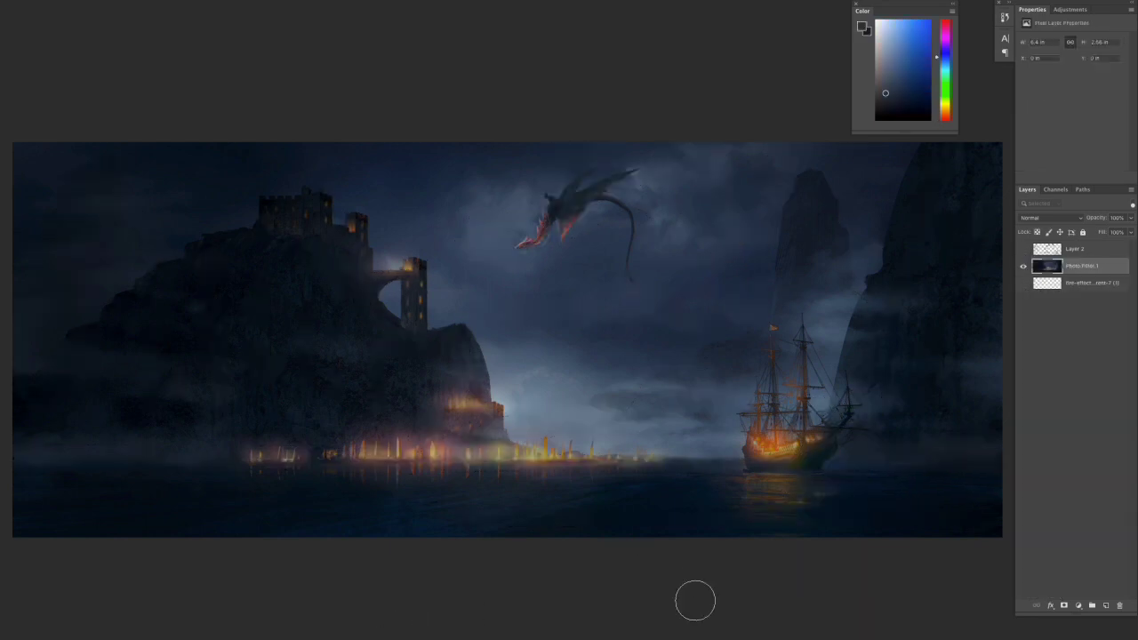
# - Smart Sharpen the merged layer at 121%, 1.9 px, then duplicate it and sharpen the copy
pyautogui.click(266, 178)
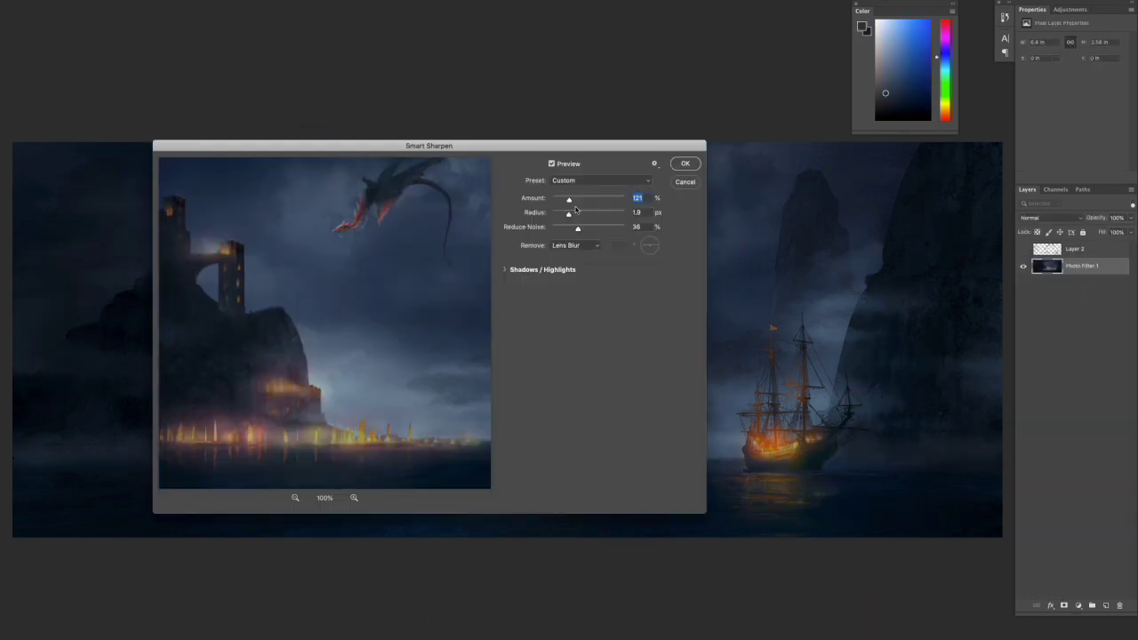
pyautogui.click(683, 165)
pyautogui.hotkey('ctrl', 'j')
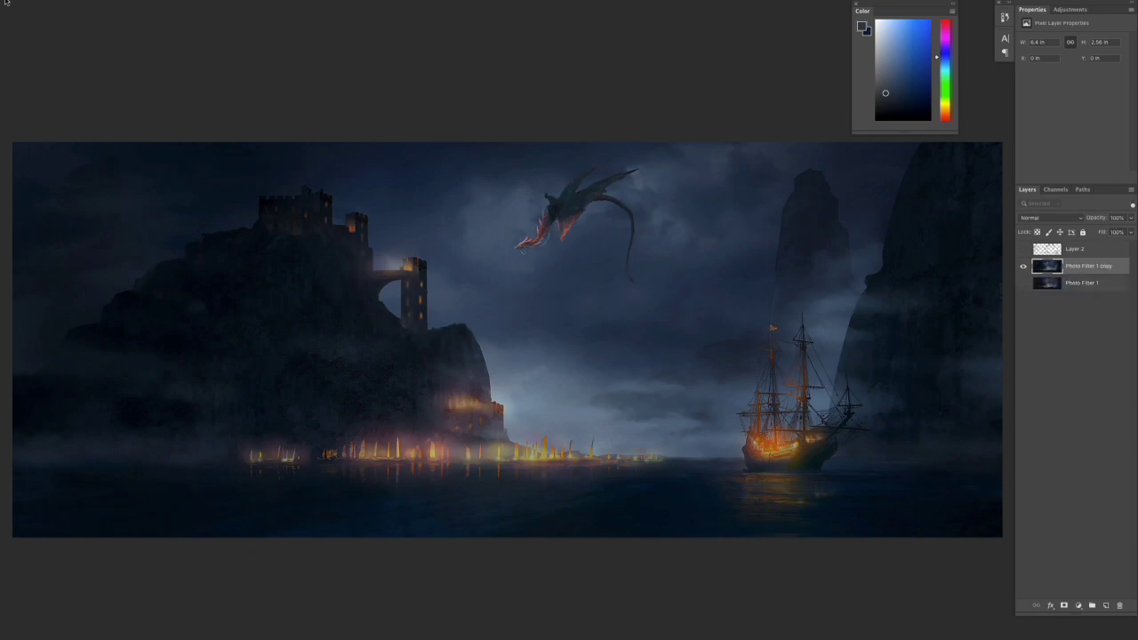
pyautogui.click(267, 174)
pyautogui.click(686, 165)
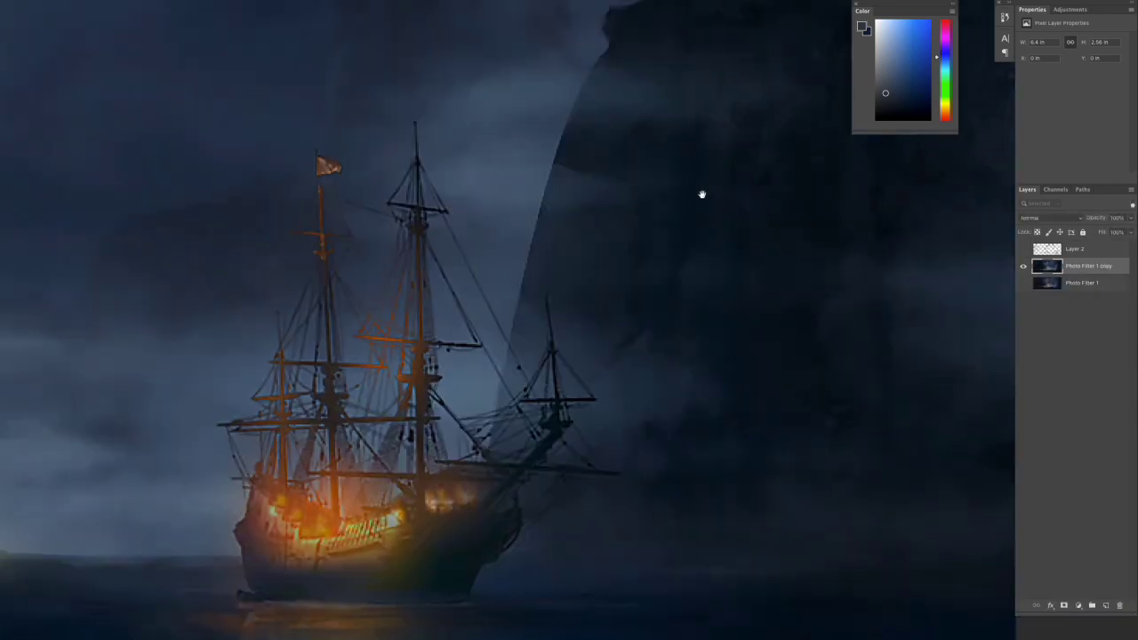